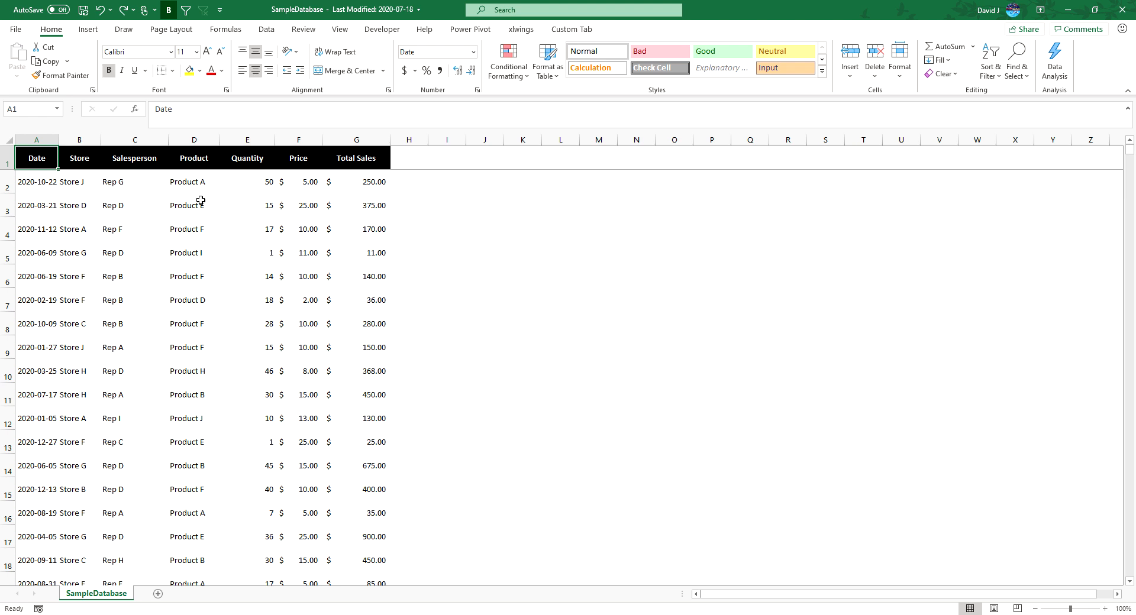
- Total the Total Sales column in cell G1001, below the last record, with =SUM(G2:G1000)
click(258, 177)
click(303, 175)
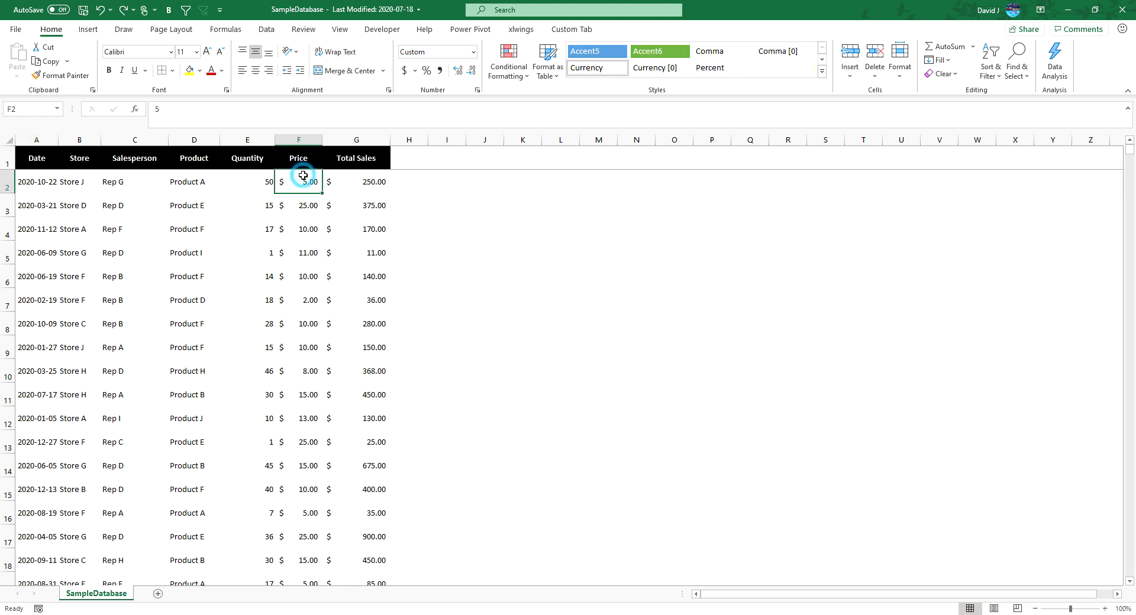
click(360, 180)
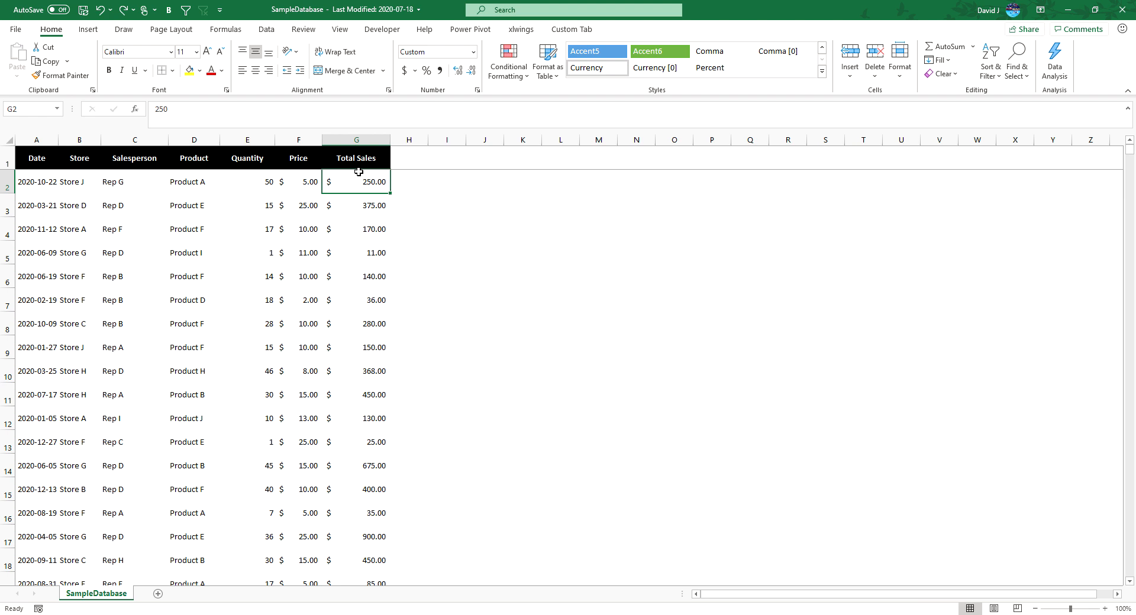
key(ctrl+Down)
scroll(378, 278, down, 3)
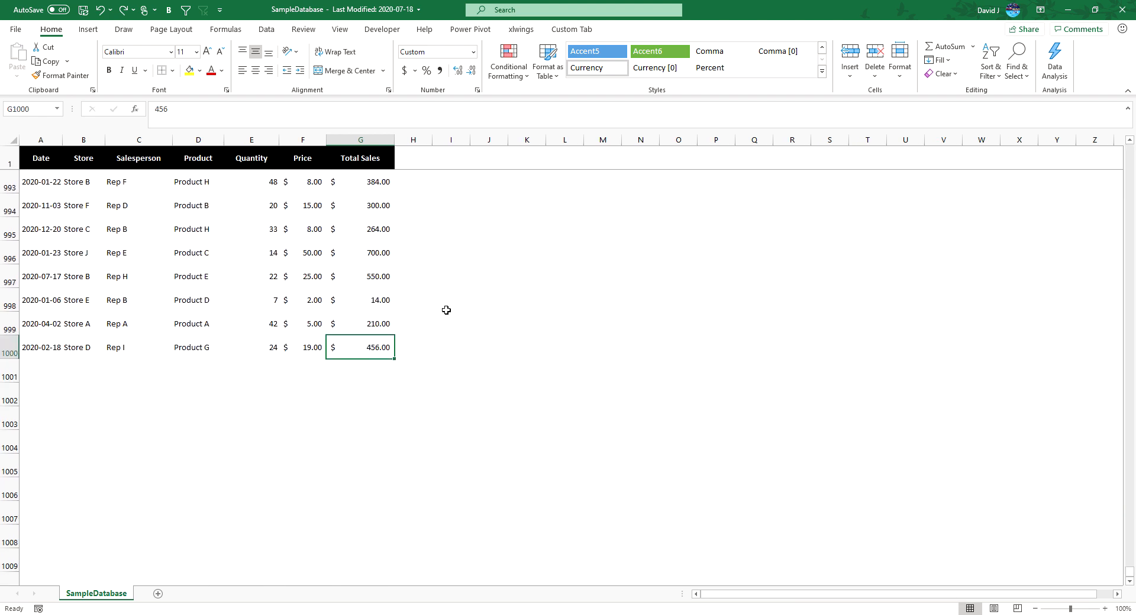
key(Down)
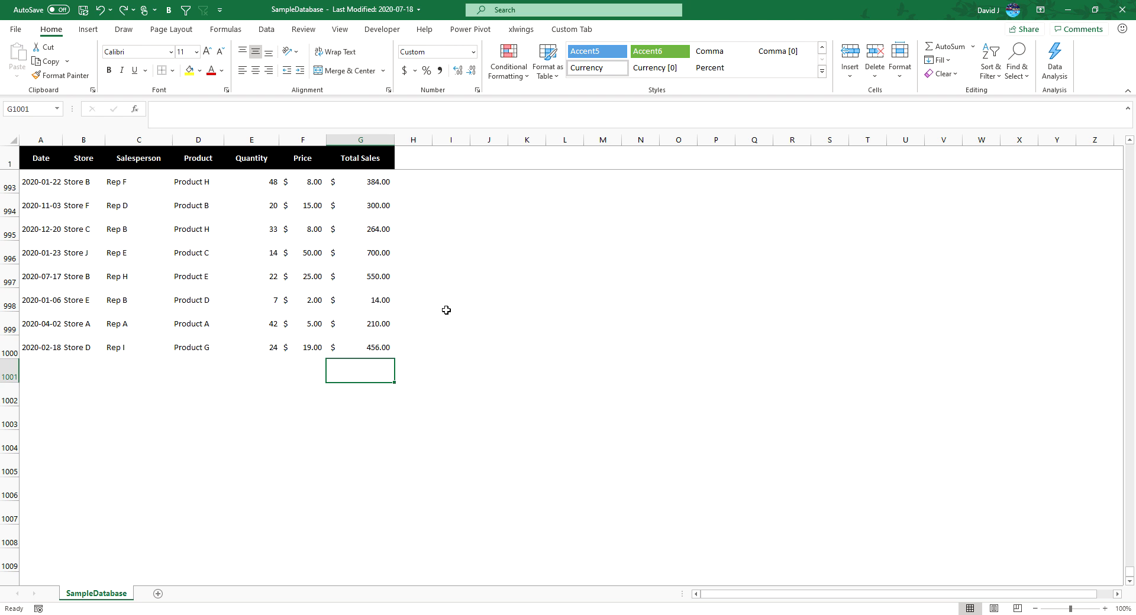
text(=)
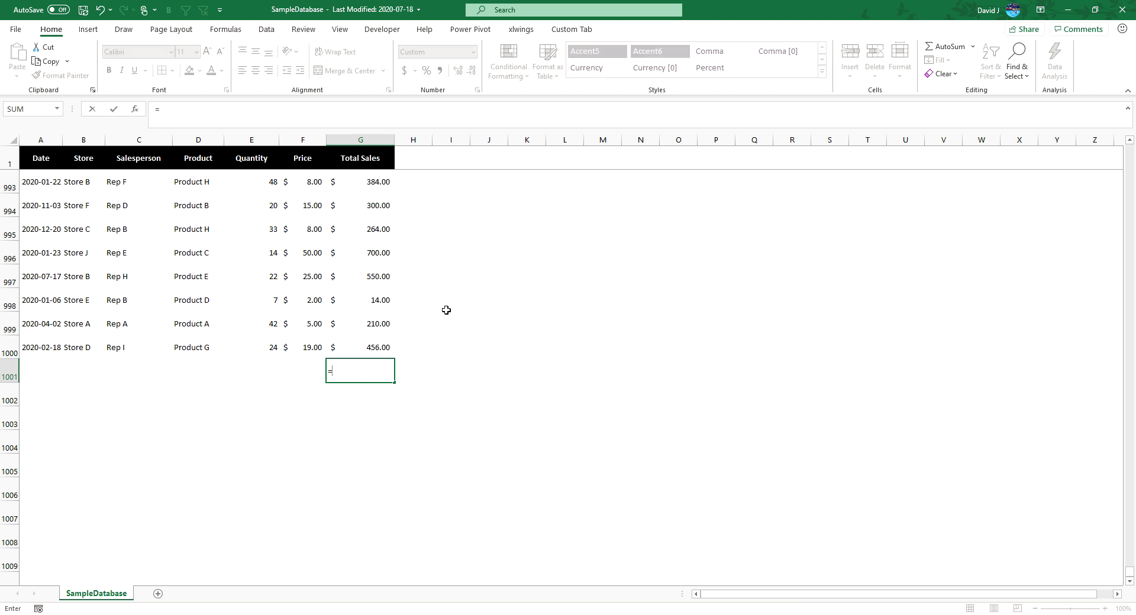
text(sum)
key(Tab)
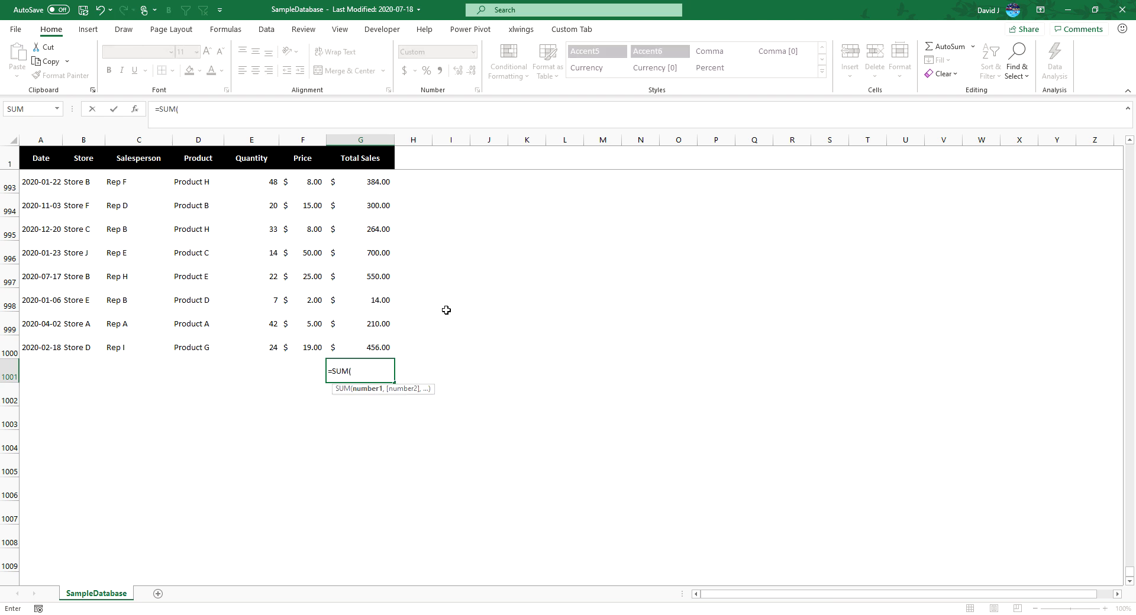
key(Up)
drag(380, 152, 369, 182)
key(Return)
text())
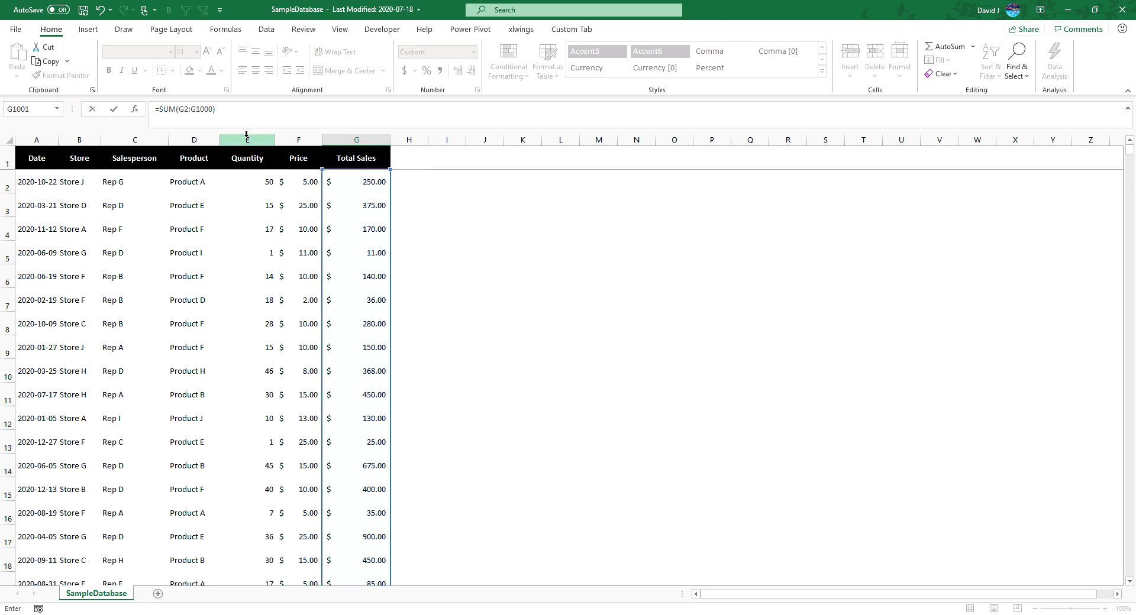
key(Return)
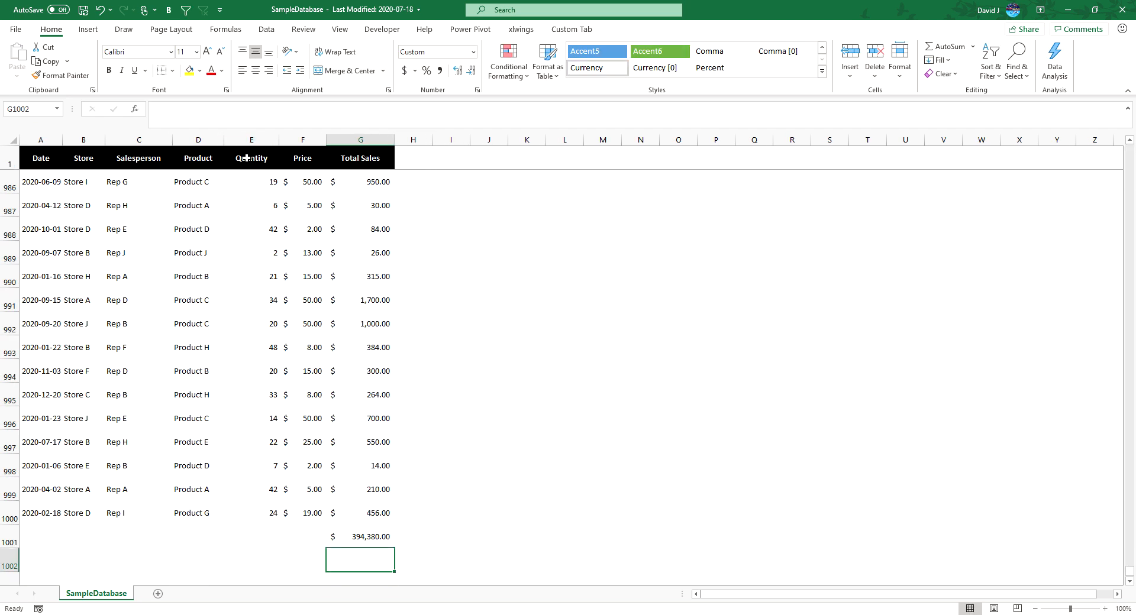
- Copy the total formula from G1001 into E1001 to sum the Quantity column
click(391, 535)
key(ctrl+c)
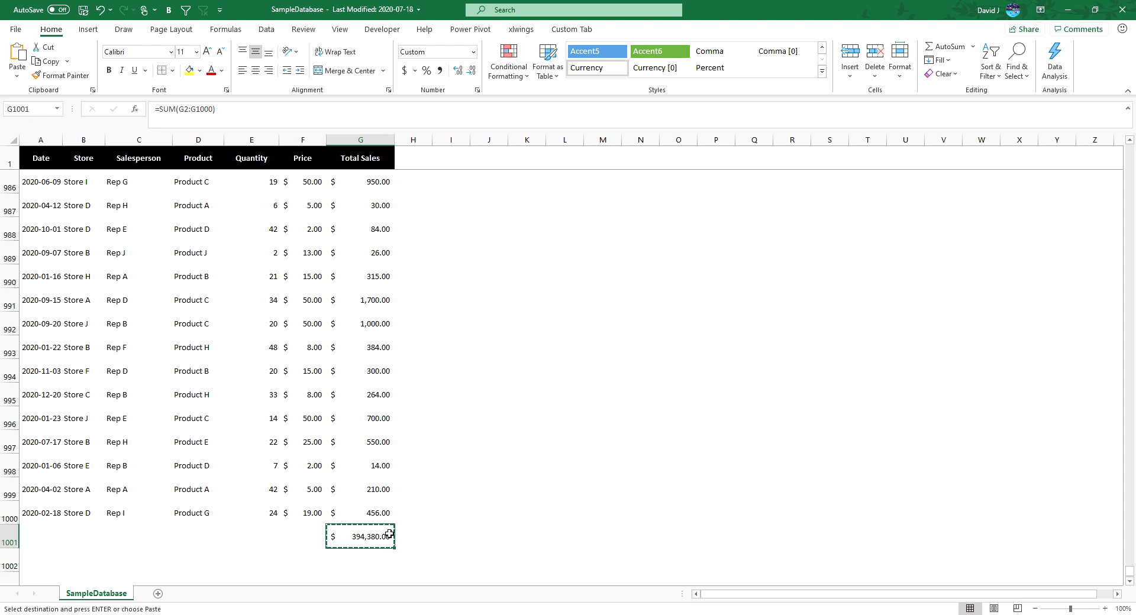
key(Left)
key(Left)
key(ctrl+v)
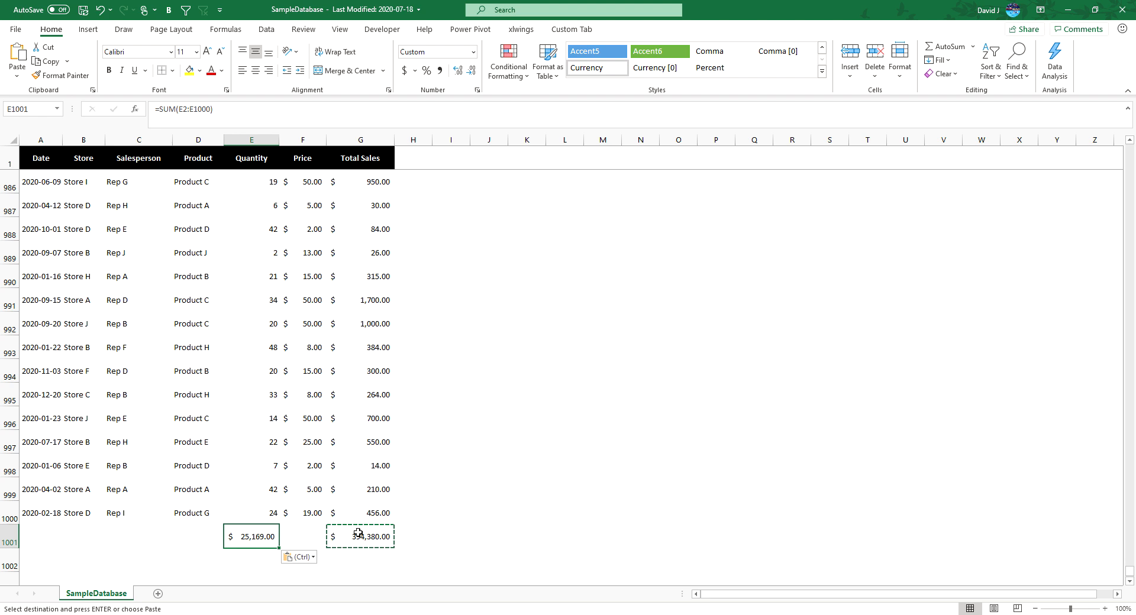
- Format the Quantity total in E1001 as Number with no decimal places
click(473, 57)
click(471, 105)
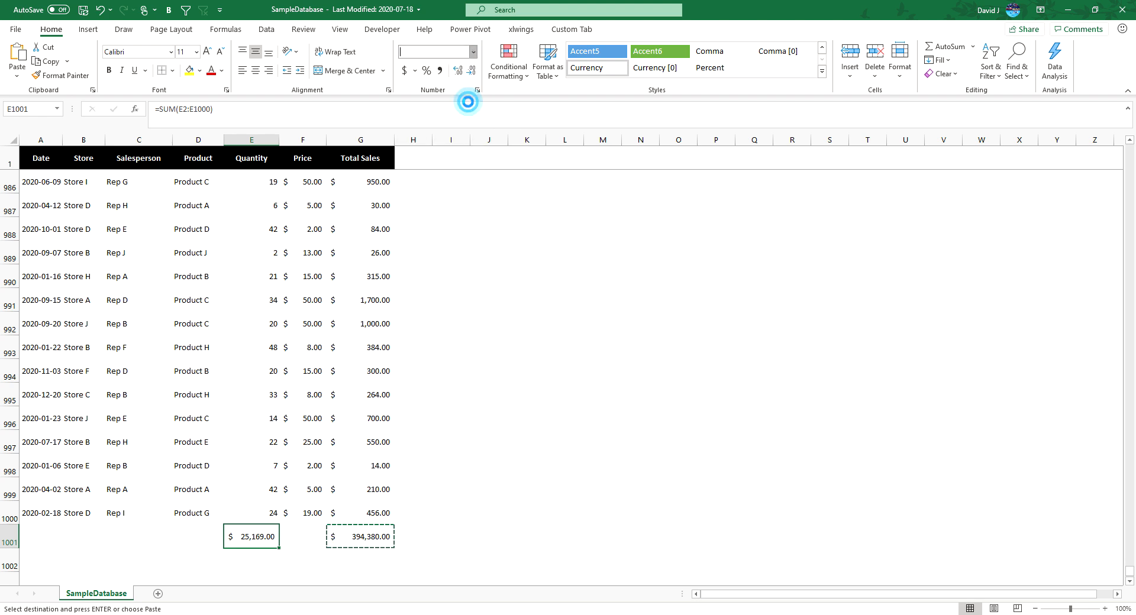
click(475, 72)
click(475, 72)
click(293, 545)
click(272, 540)
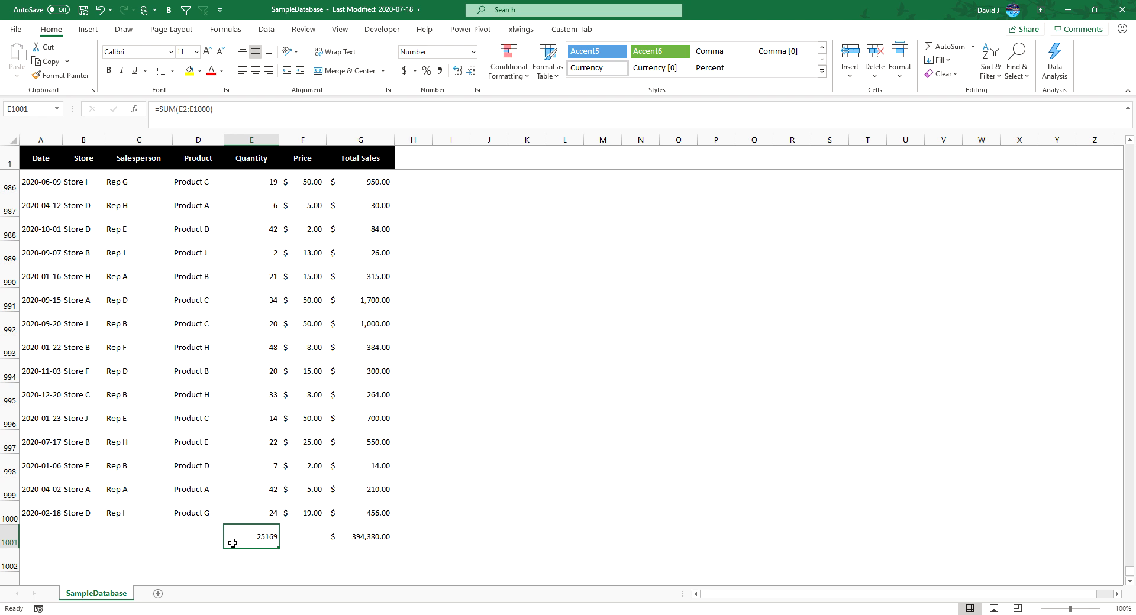
- Clear the totals in E1001:G1001 and re-create those for Total Sales in G1001 and Quantity in E1001 with AutoSum
drag(233, 543, 333, 534)
key(Delete)
click(372, 533)
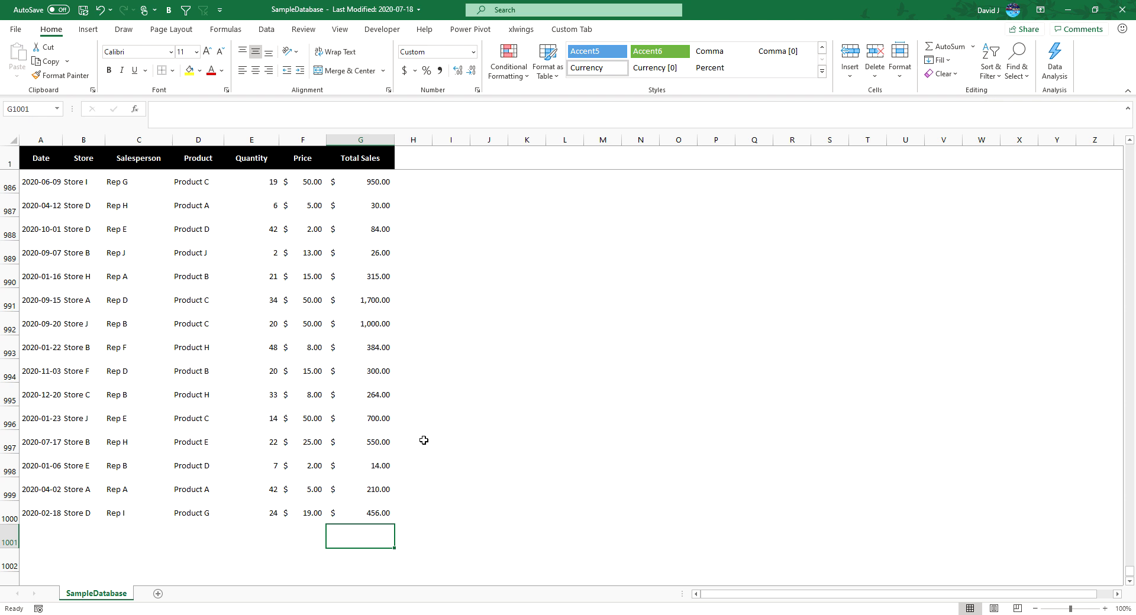
click(955, 48)
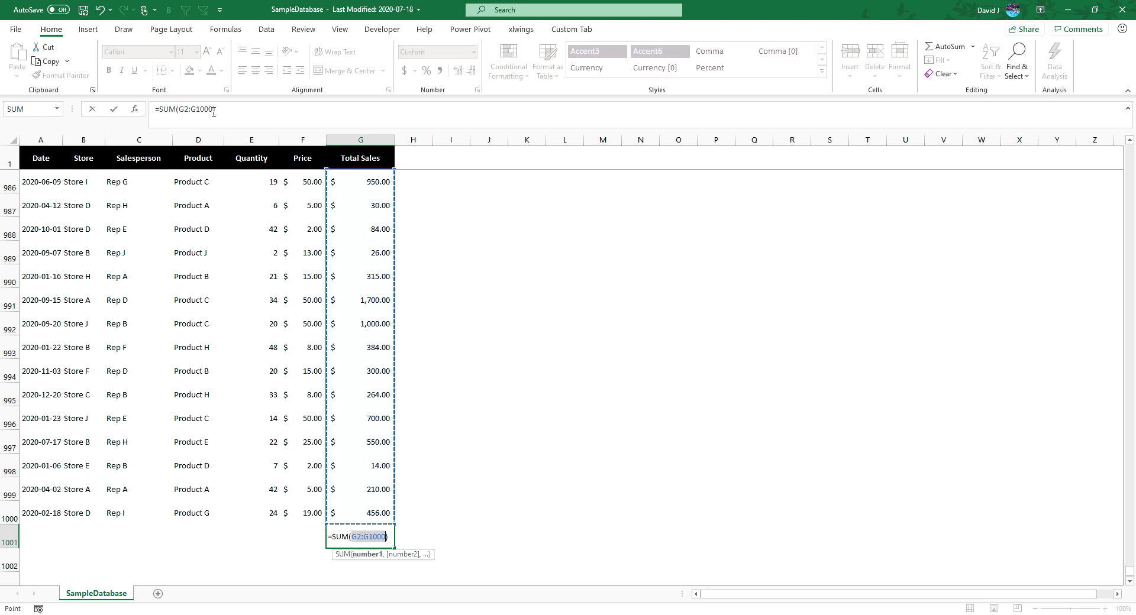
key(ctrl+Return)
key(Left)
key(Left)
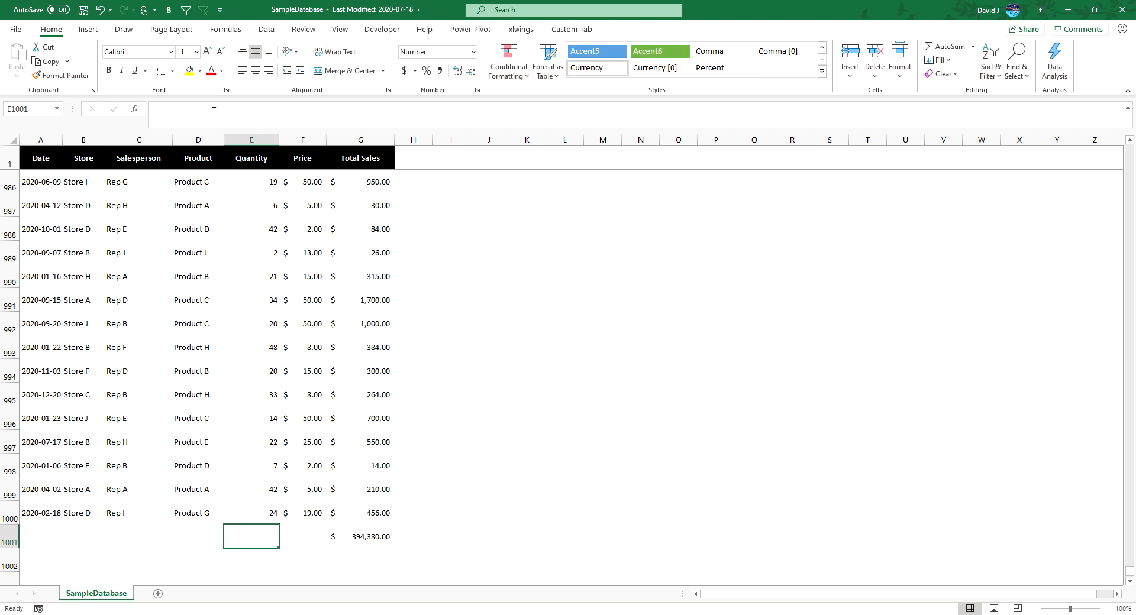
click(949, 47)
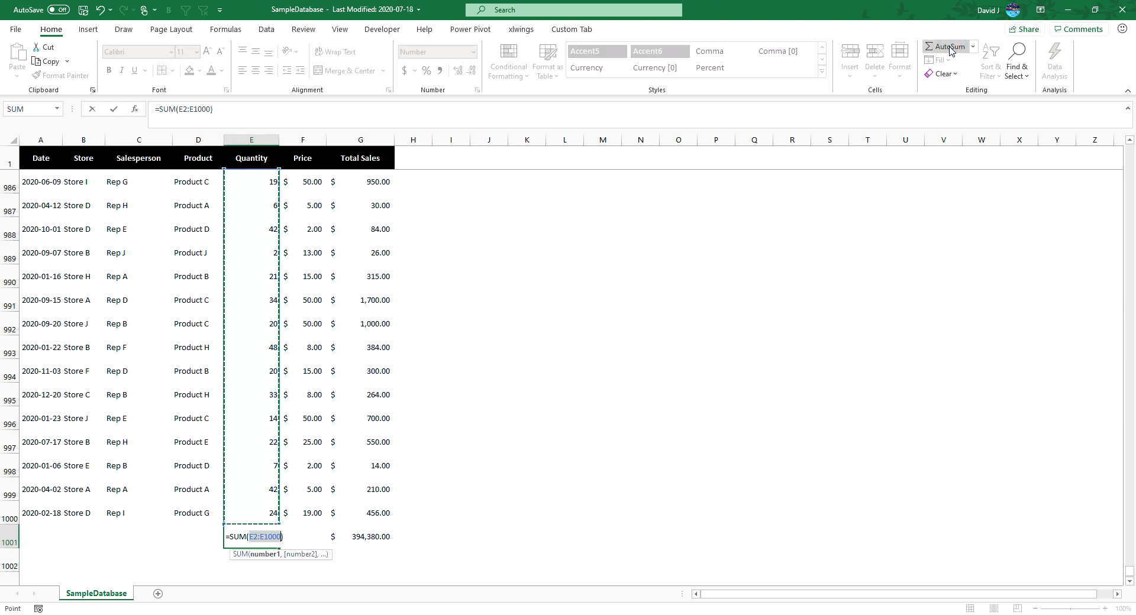
key(ctrl+Return)
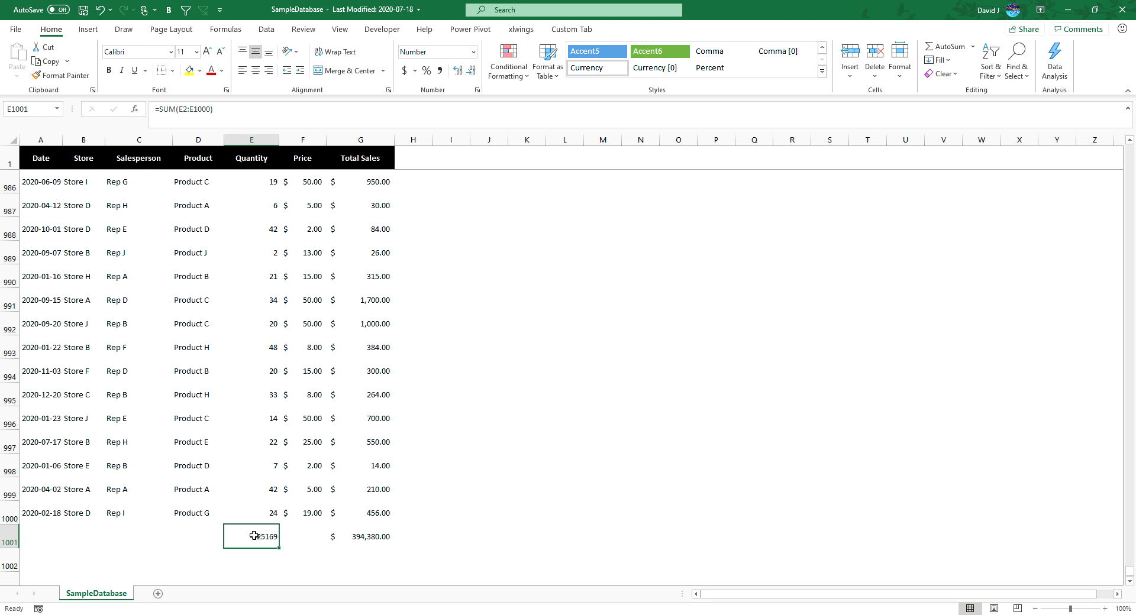
- Delete the AutoSum totals from E1001:G1001 and return to cell G1001
drag(254, 535, 352, 532)
key(Delete)
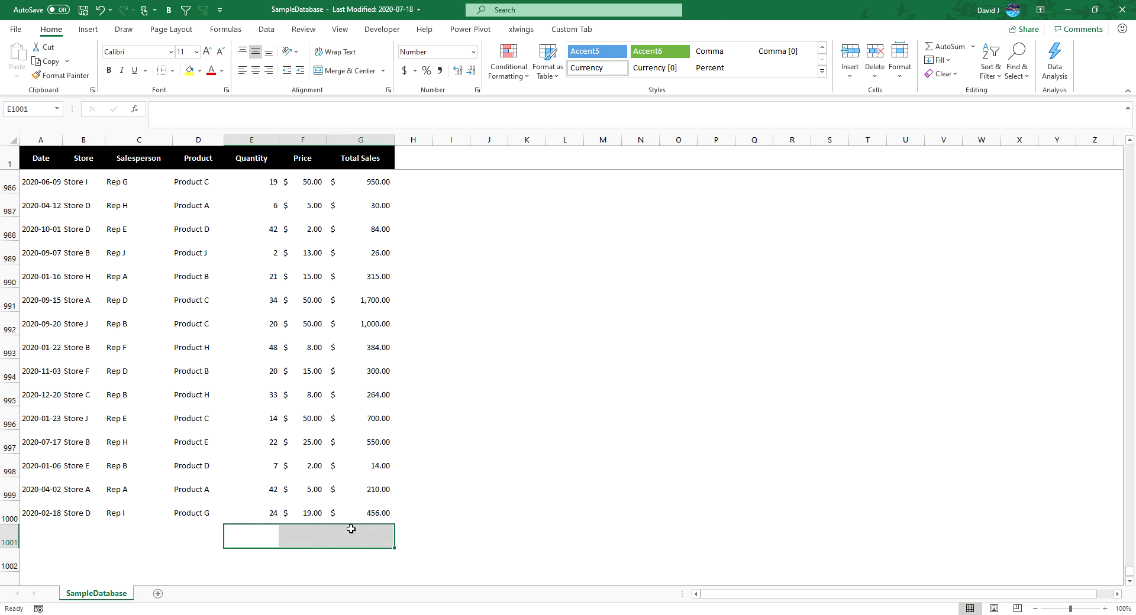
click(373, 538)
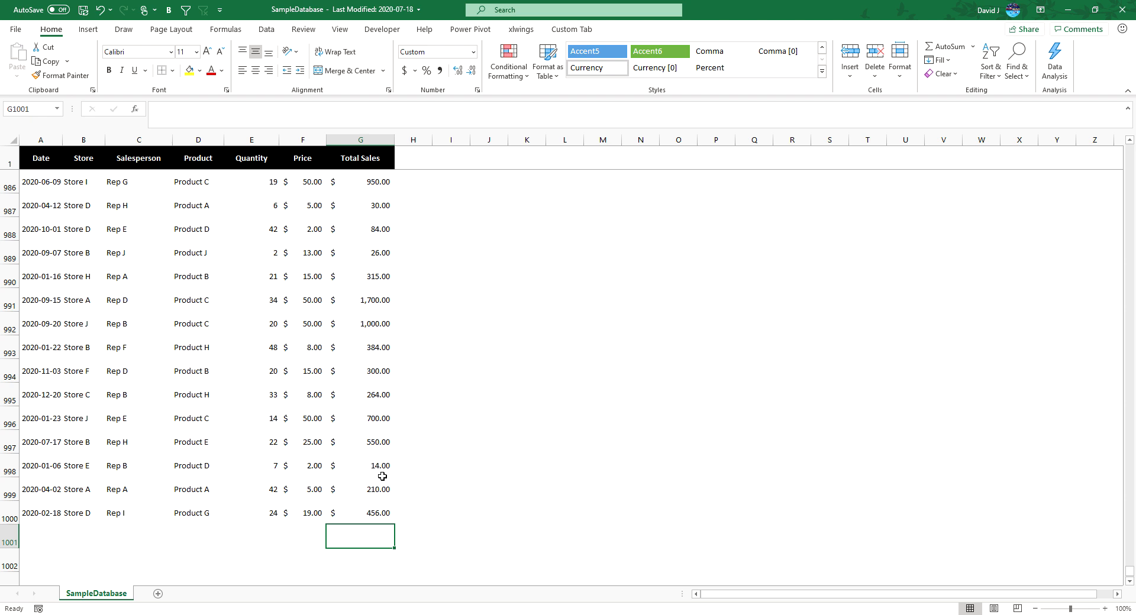
- Select the whole Total Sales column and turn on the Sum read-out in the status bar
click(365, 138)
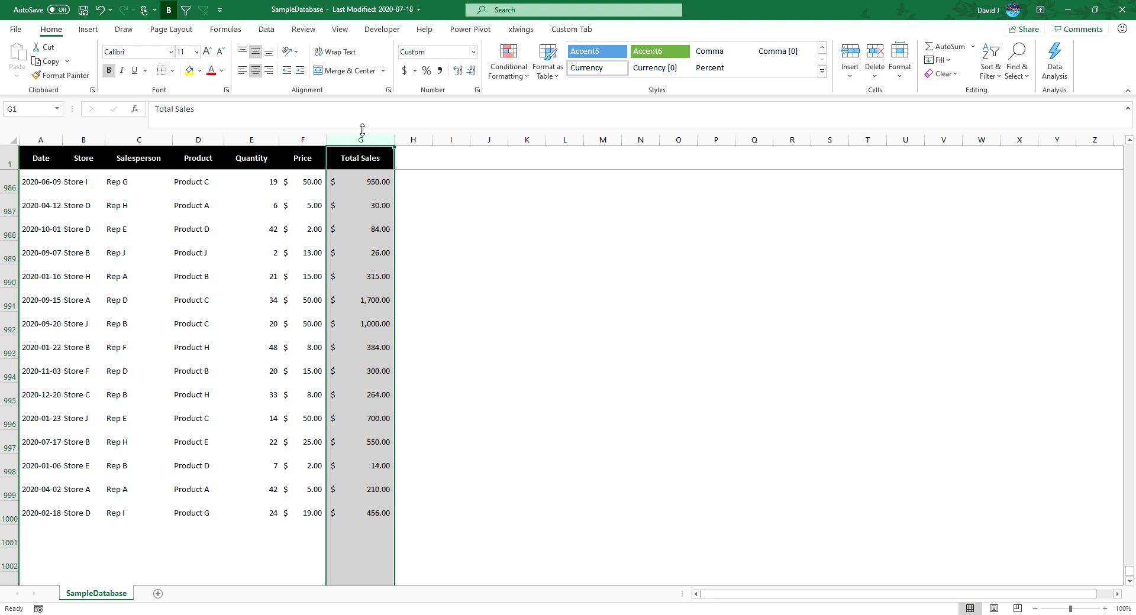
click(365, 139)
right_click(938, 612)
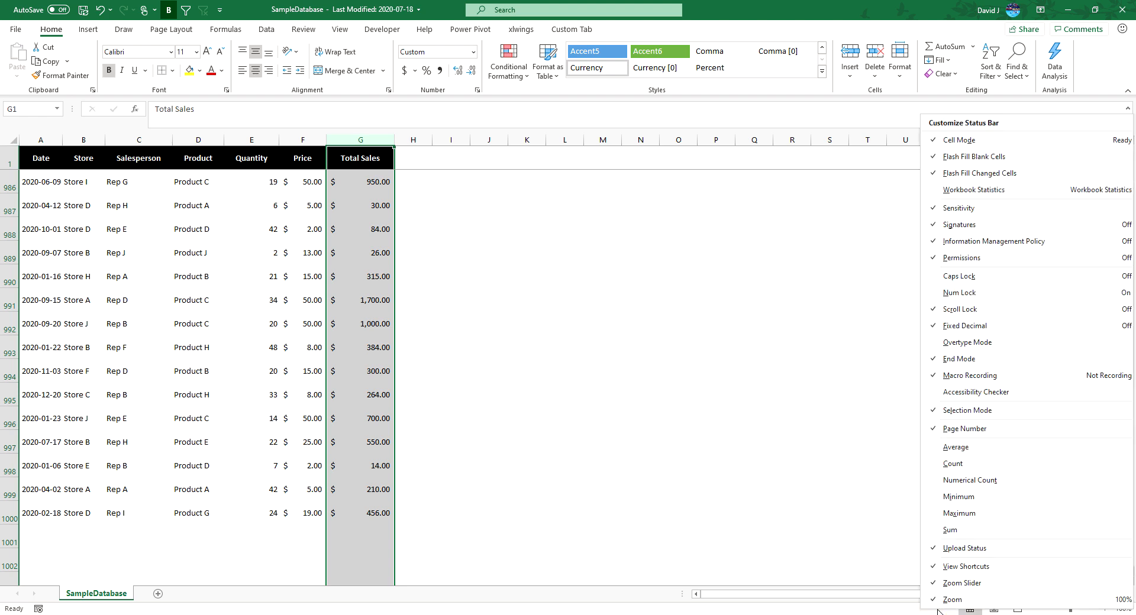
click(957, 531)
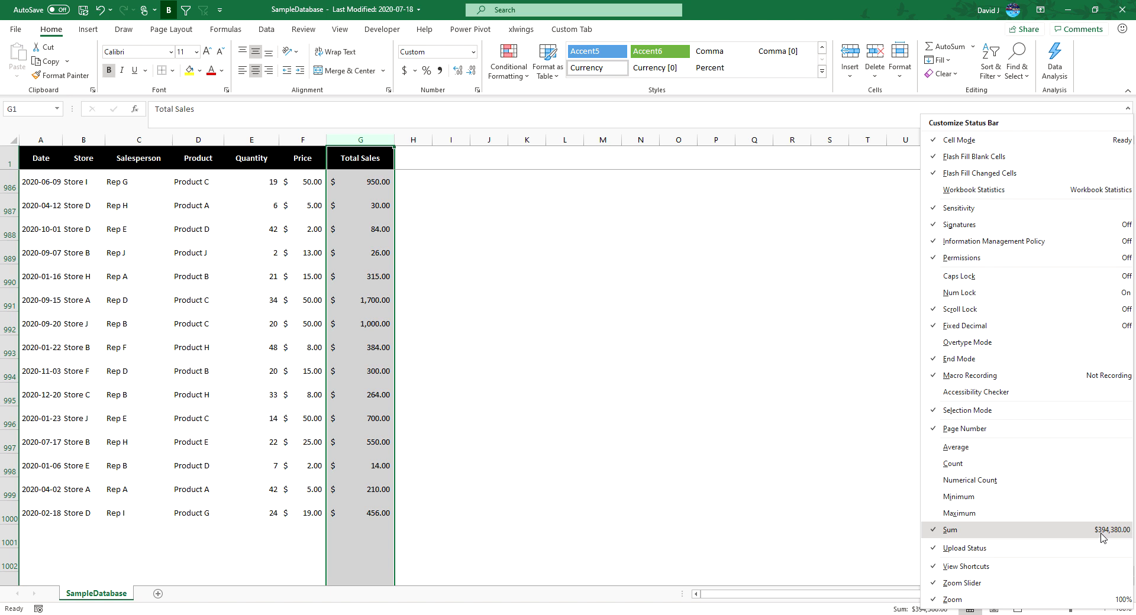
click(583, 424)
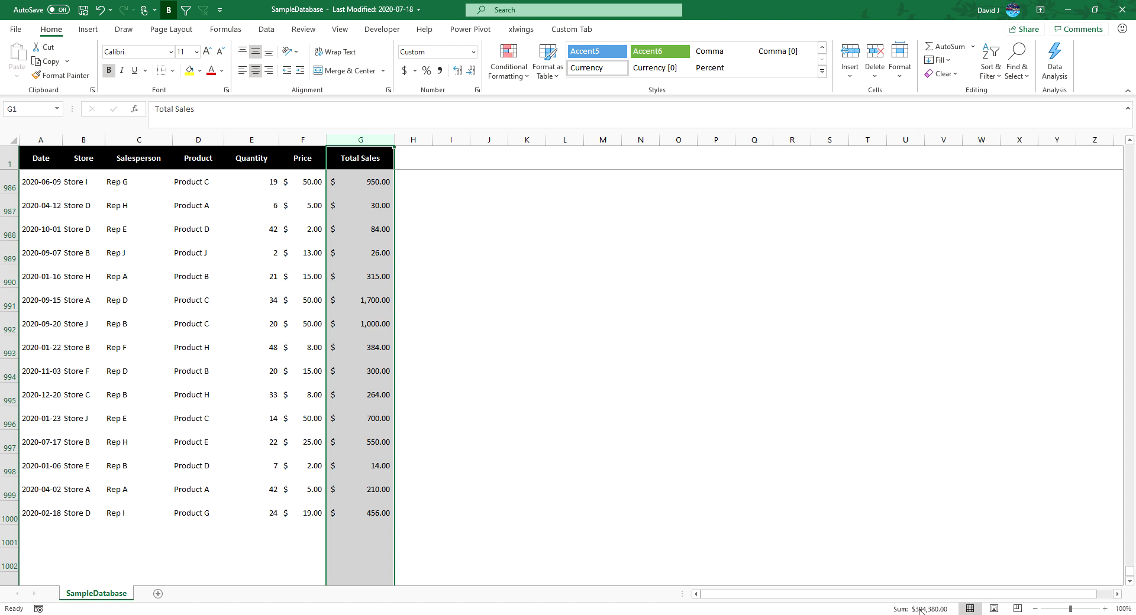
- Check the status bar sum for G998:G999, F992:G995 and the entire Quantity column
click(535, 462)
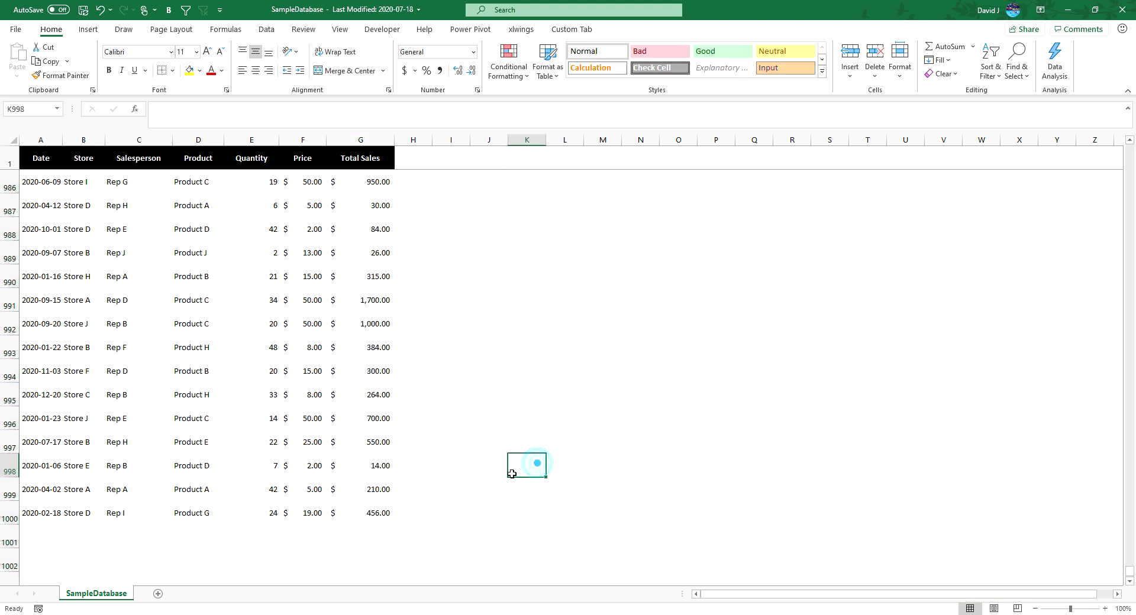
drag(377, 465, 384, 489)
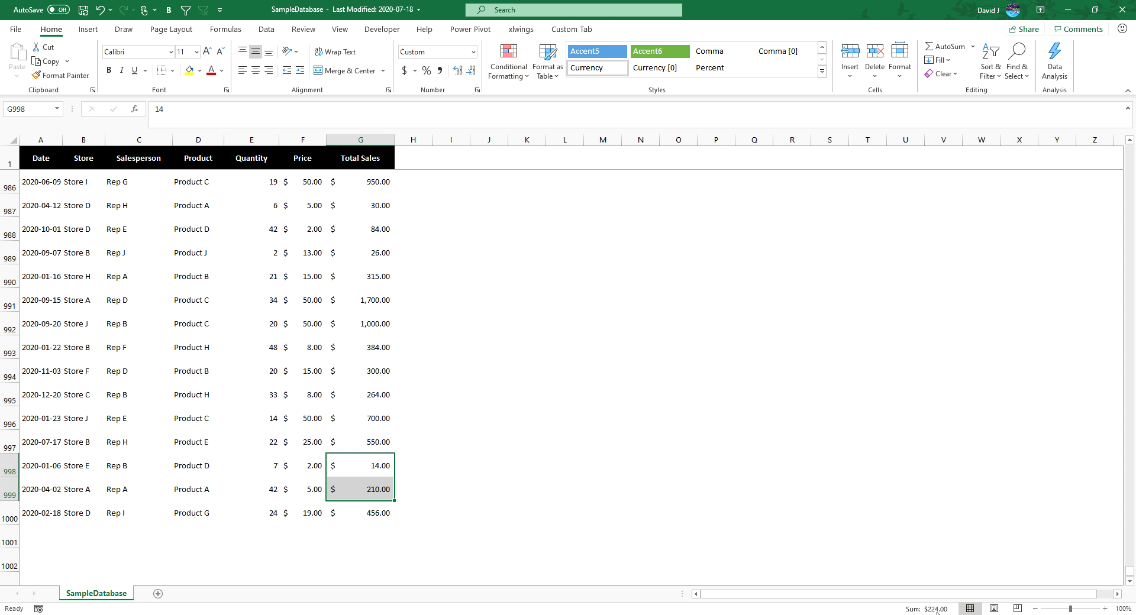
drag(315, 320, 366, 398)
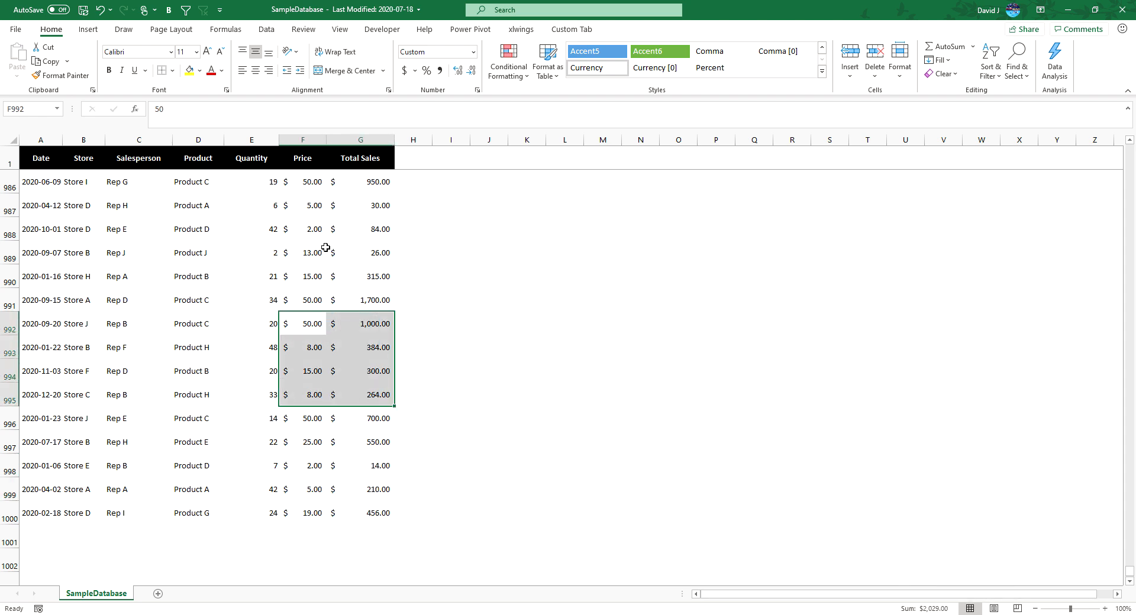
click(258, 139)
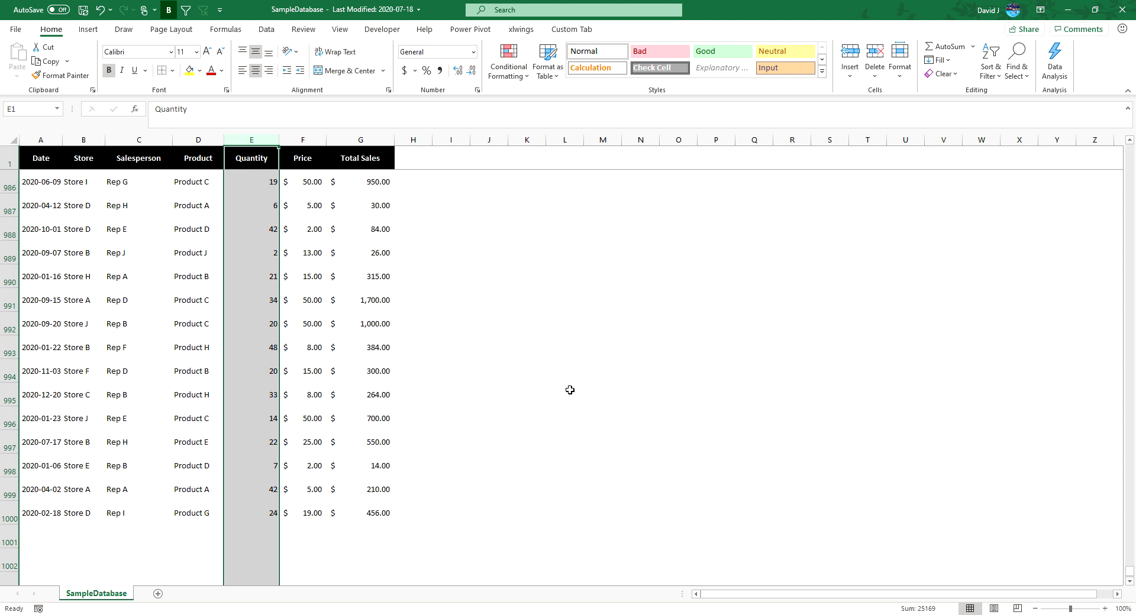
- Add Maximum and Minimum to the status bar read-outs and check them for the Total Sales column
right_click(934, 609)
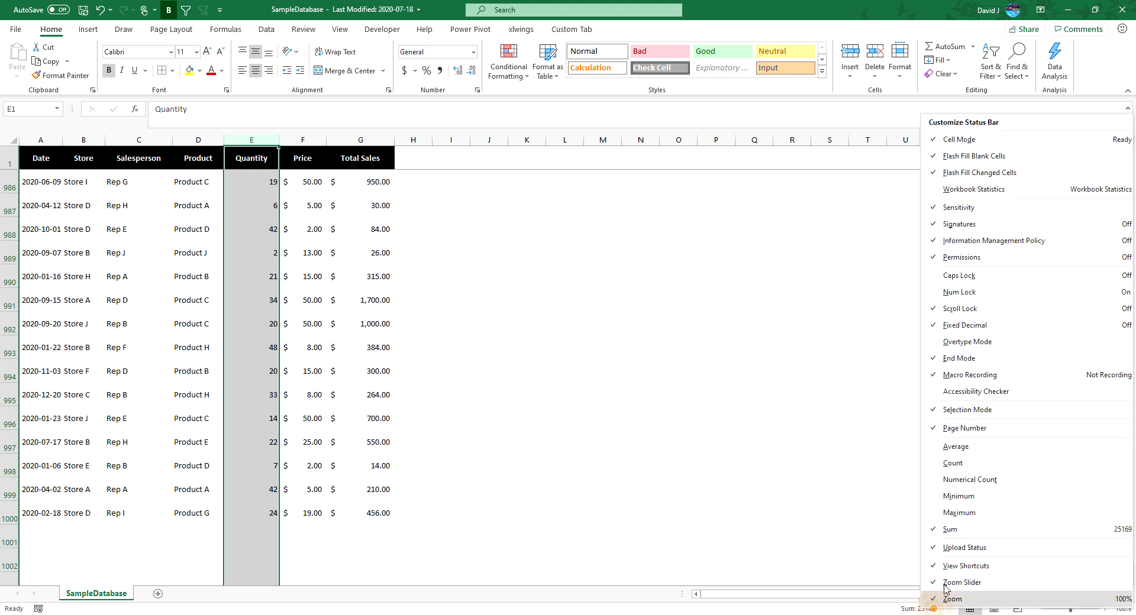
click(954, 514)
click(959, 498)
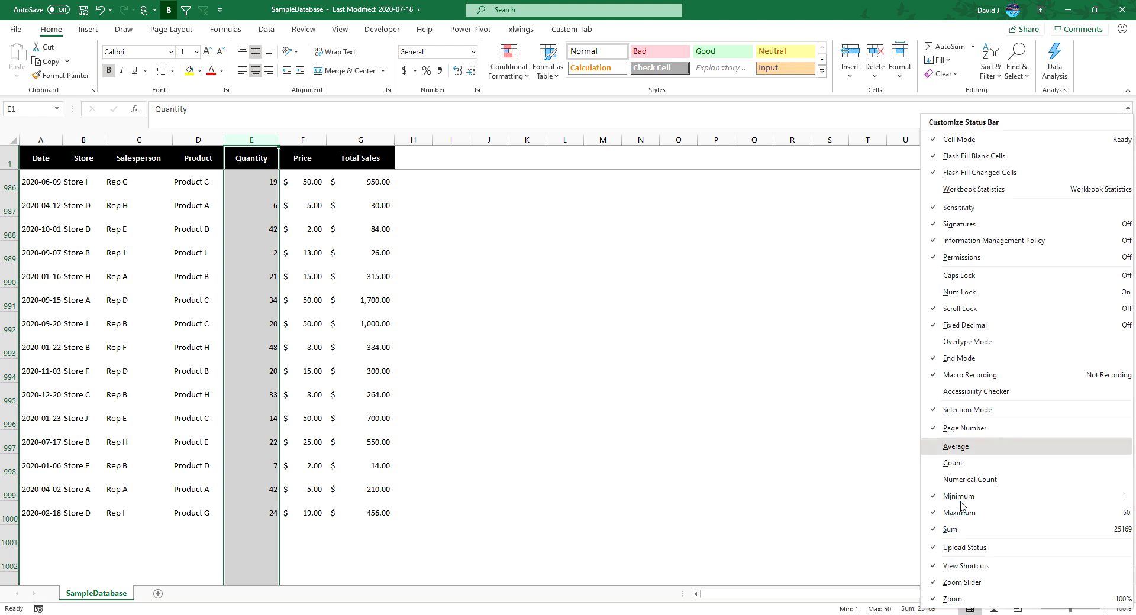
click(758, 525)
click(368, 141)
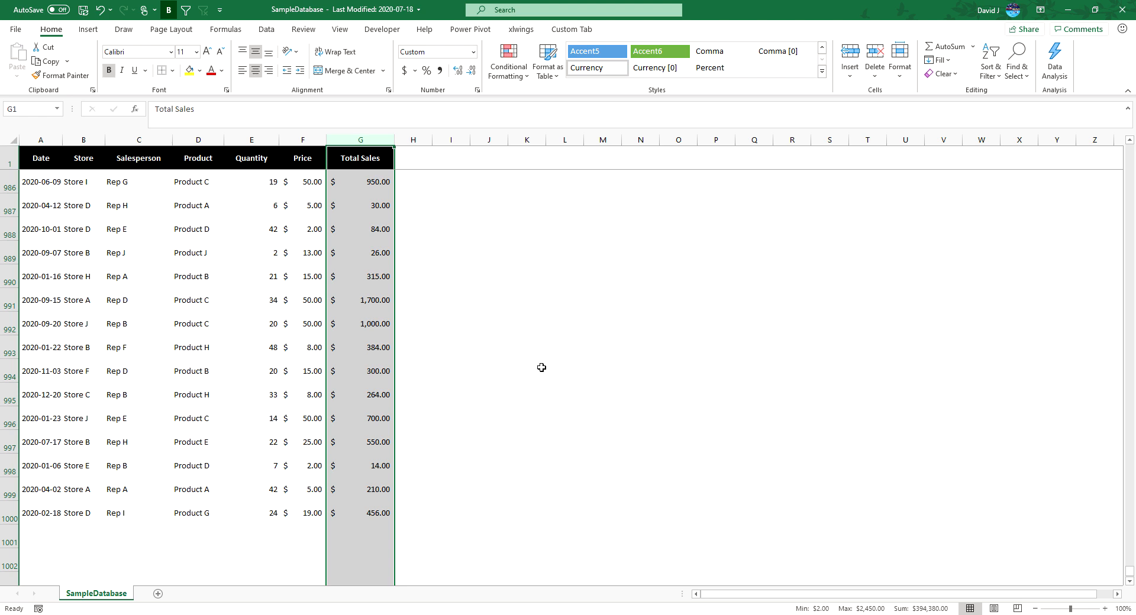
- Calculate the highest Total Sales value in cell G1001 with =MAX(G2:G1000)
click(375, 528)
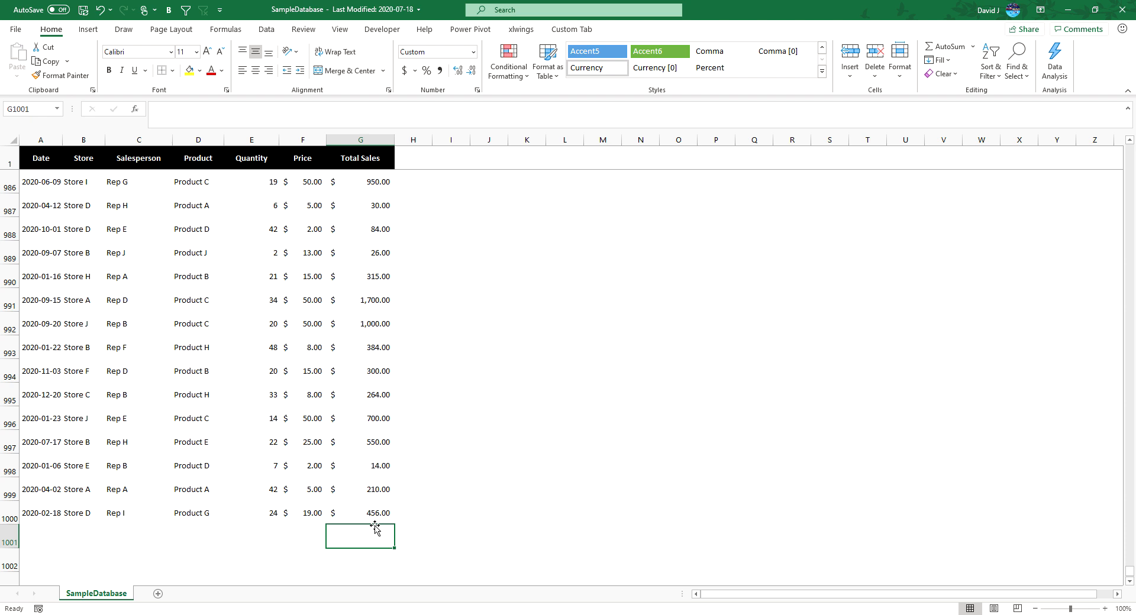
text(=)
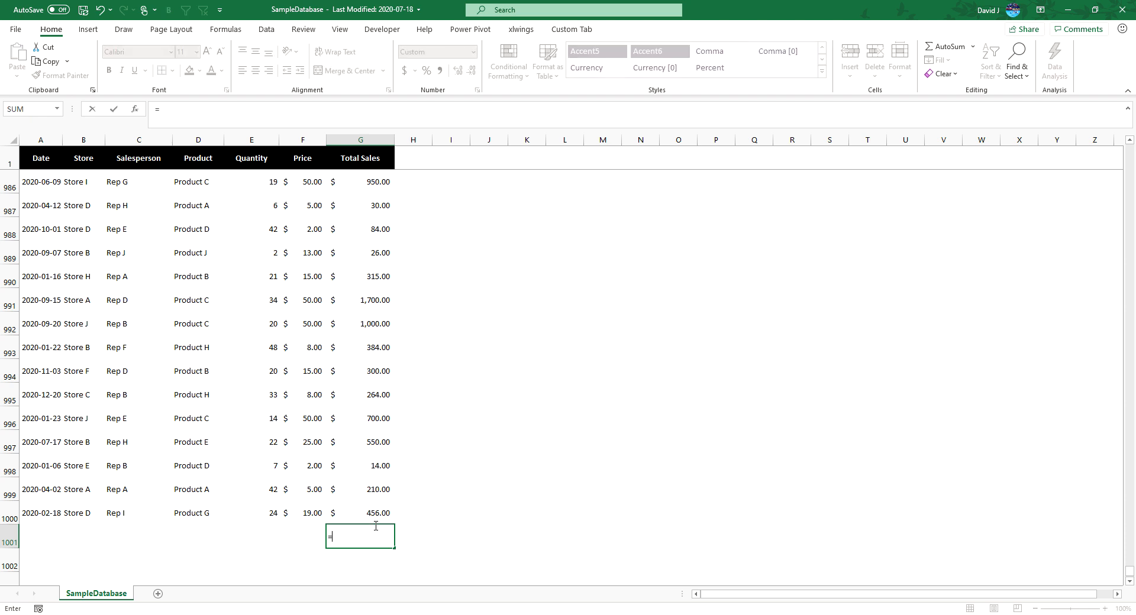
text(max)
key(Tab)
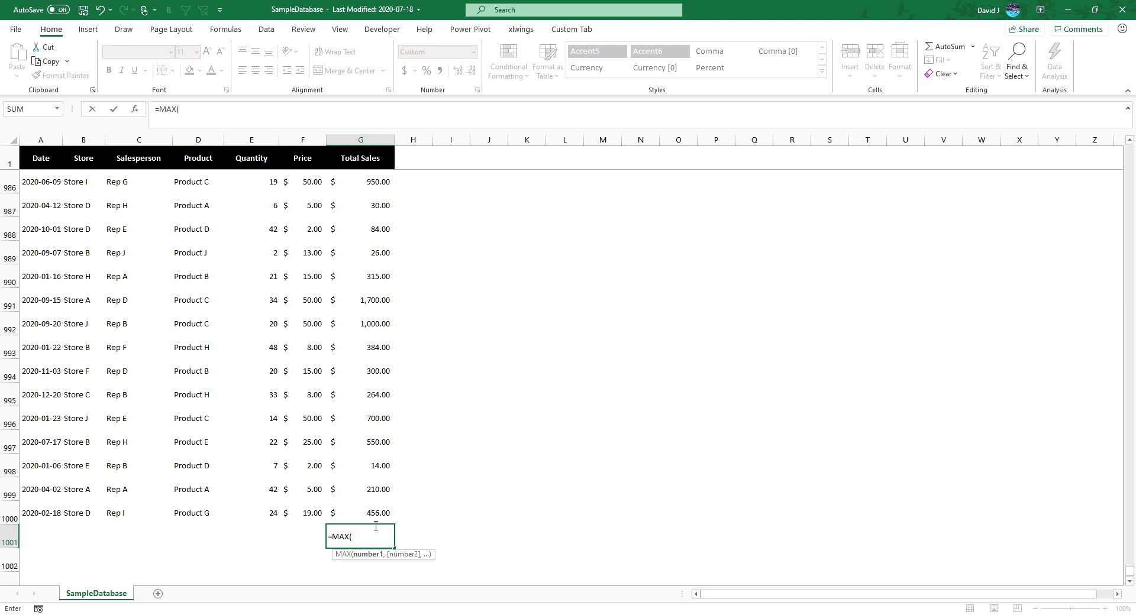
click(377, 512)
drag(358, 155, 356, 176)
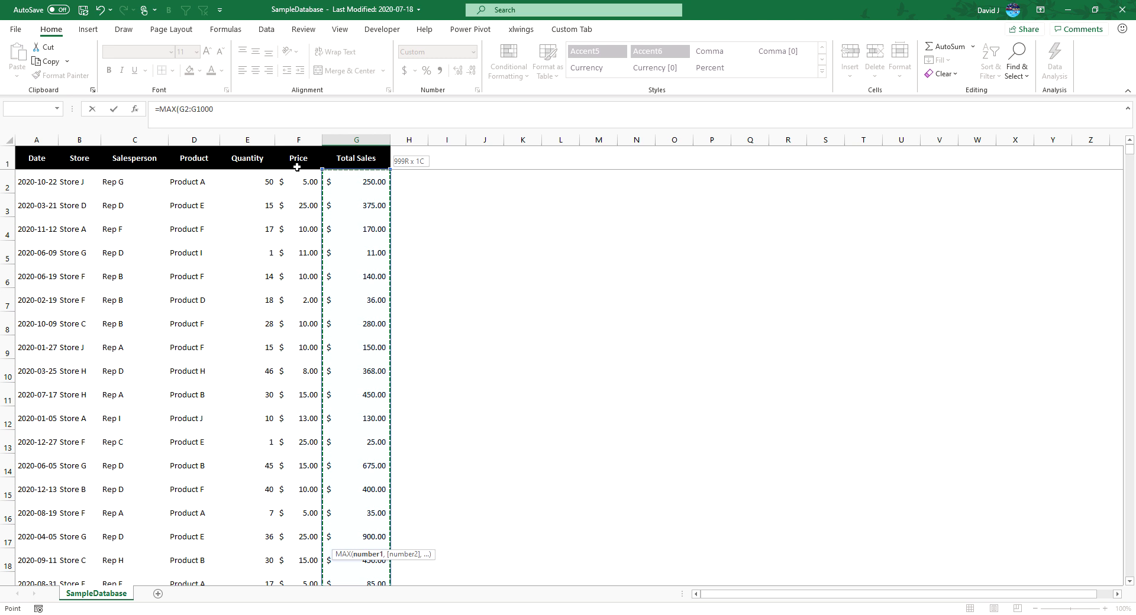
key(Return)
key(Up)
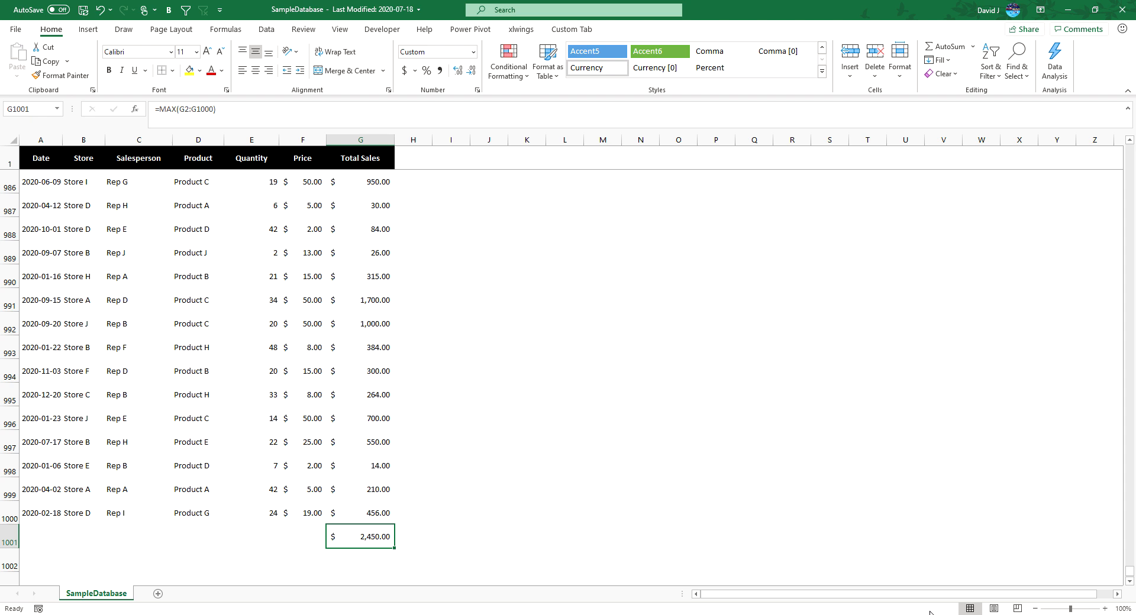
- Copy the MAX formula from G1001 into E1001 as formula only and check its Quantity range
right_click(354, 538)
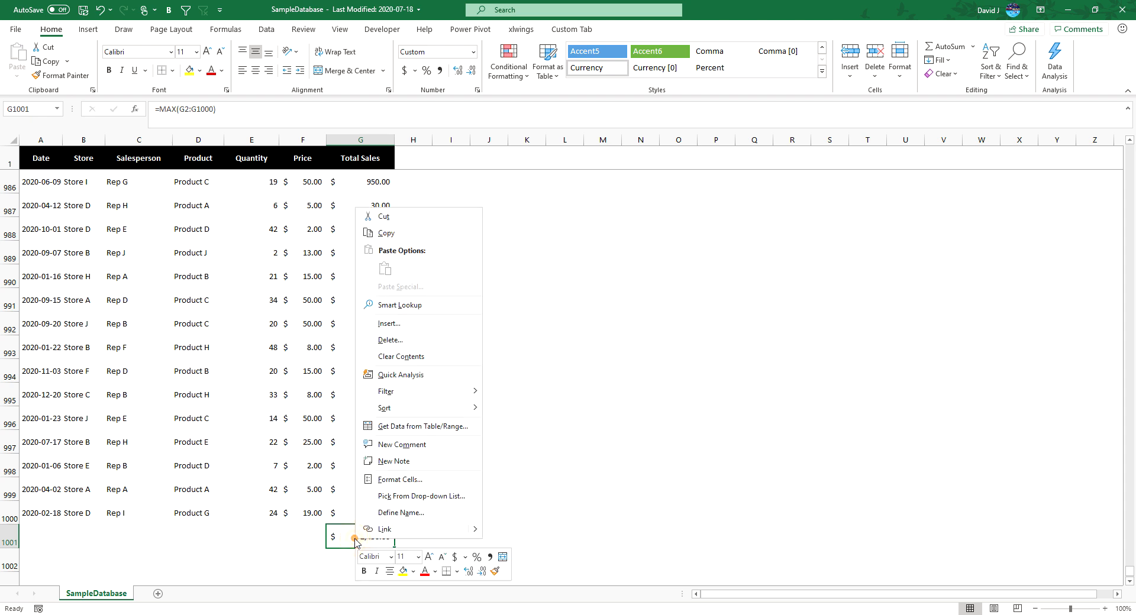
click(390, 235)
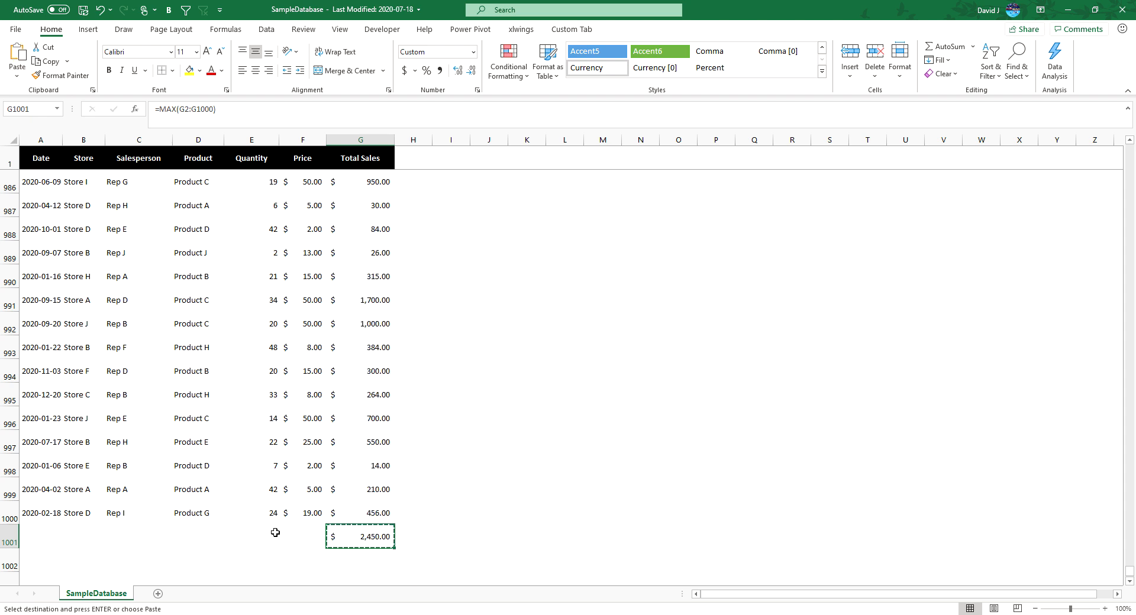
right_click(273, 536)
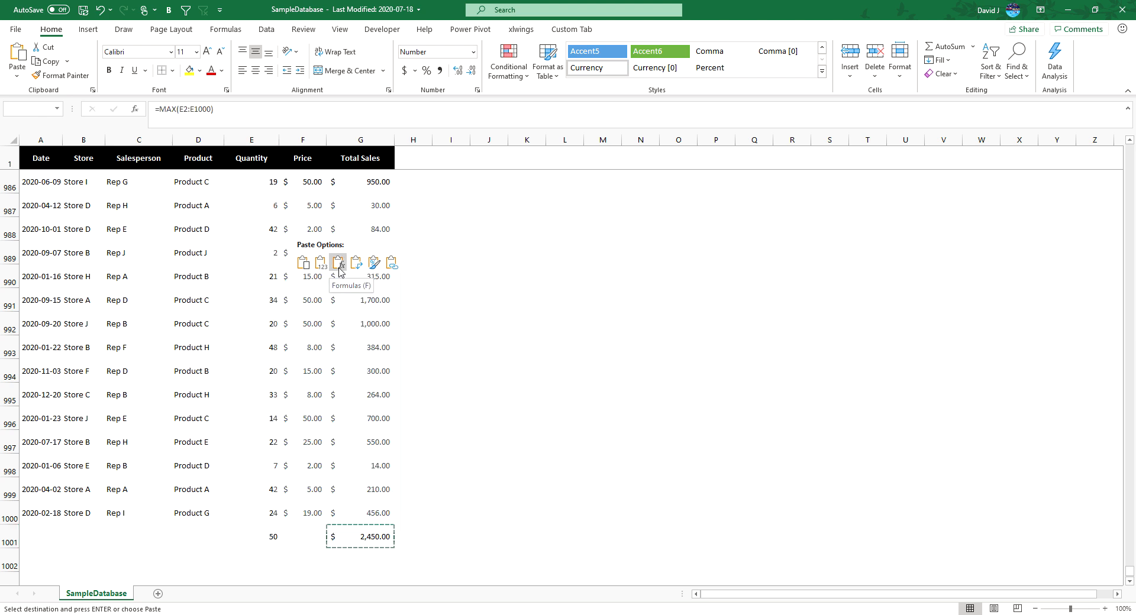
click(340, 264)
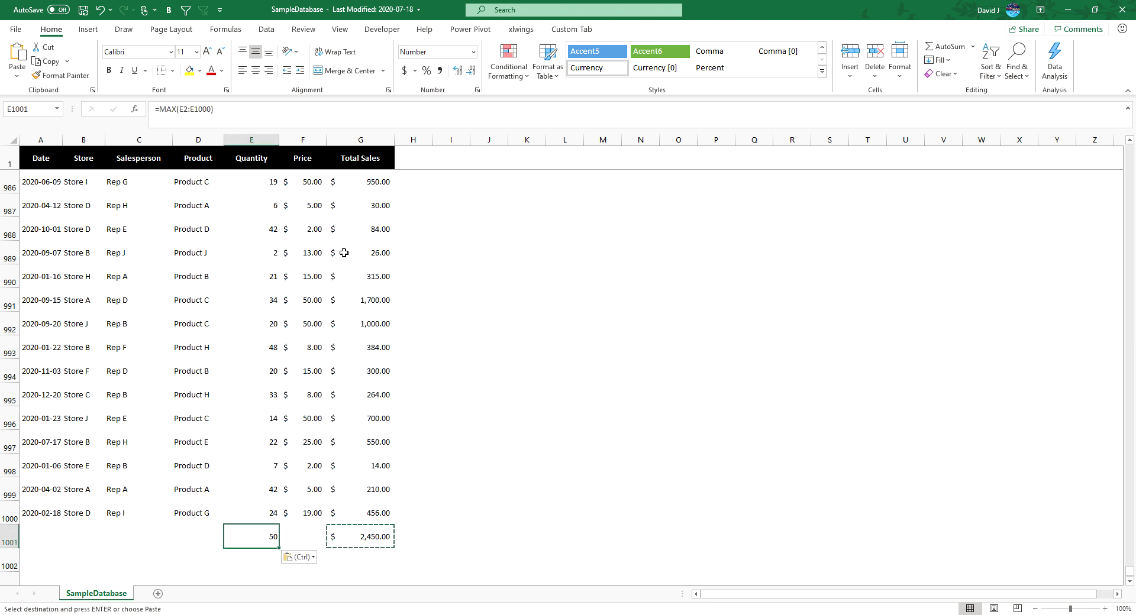
key(F2)
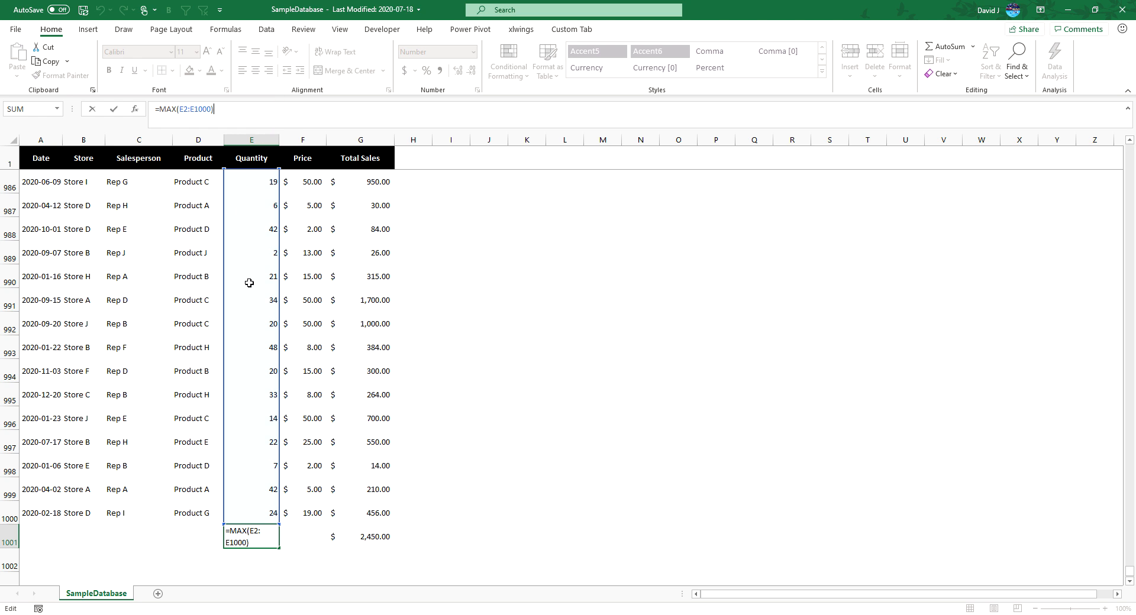
key(Escape)
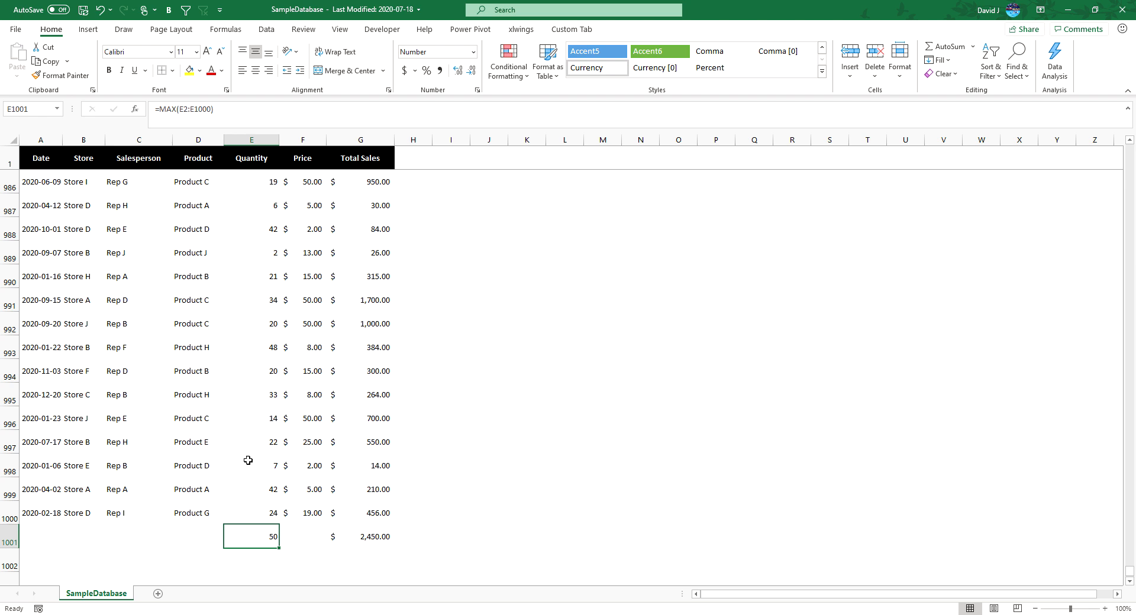
- Copy the MAX formula from G1001 into F1001 to calculate the highest Price
click(355, 536)
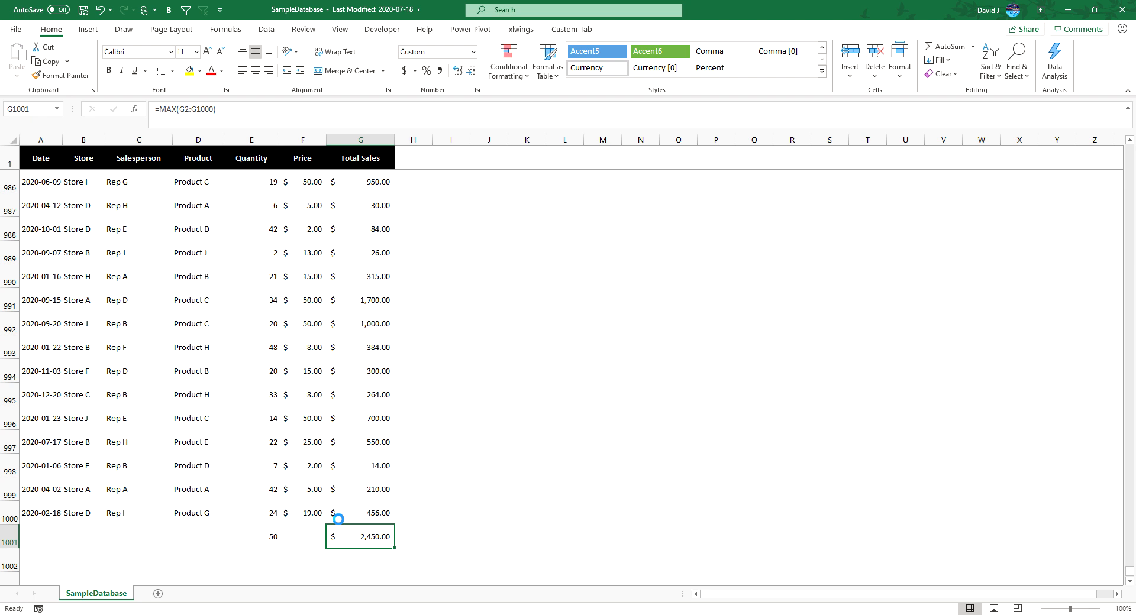
key(ctrl+c)
key(Left)
key(ctrl+v)
key(Escape)
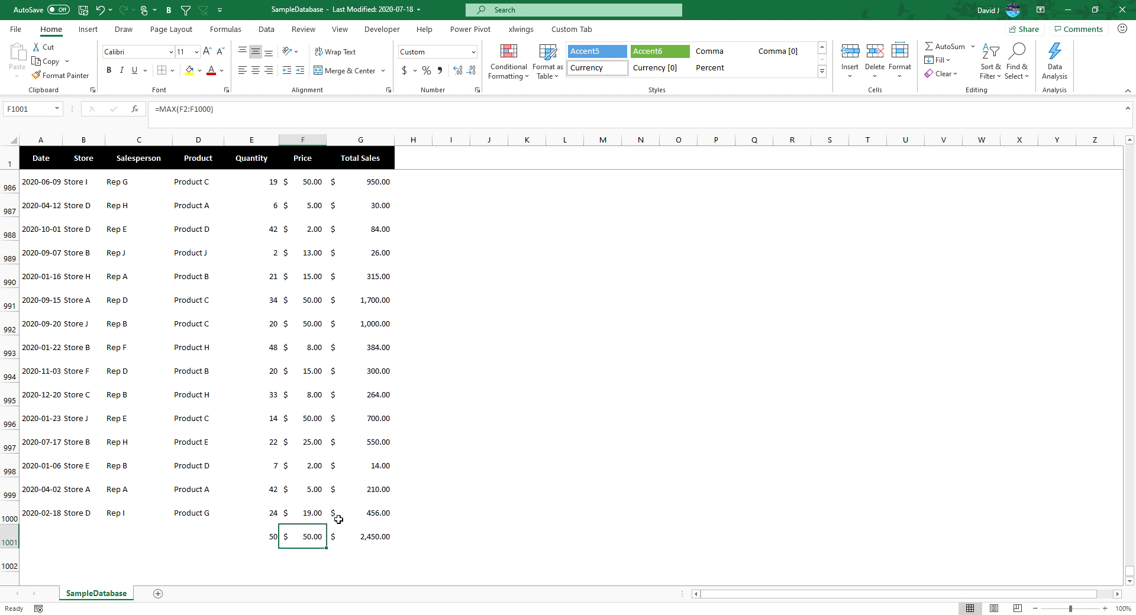
click(445, 488)
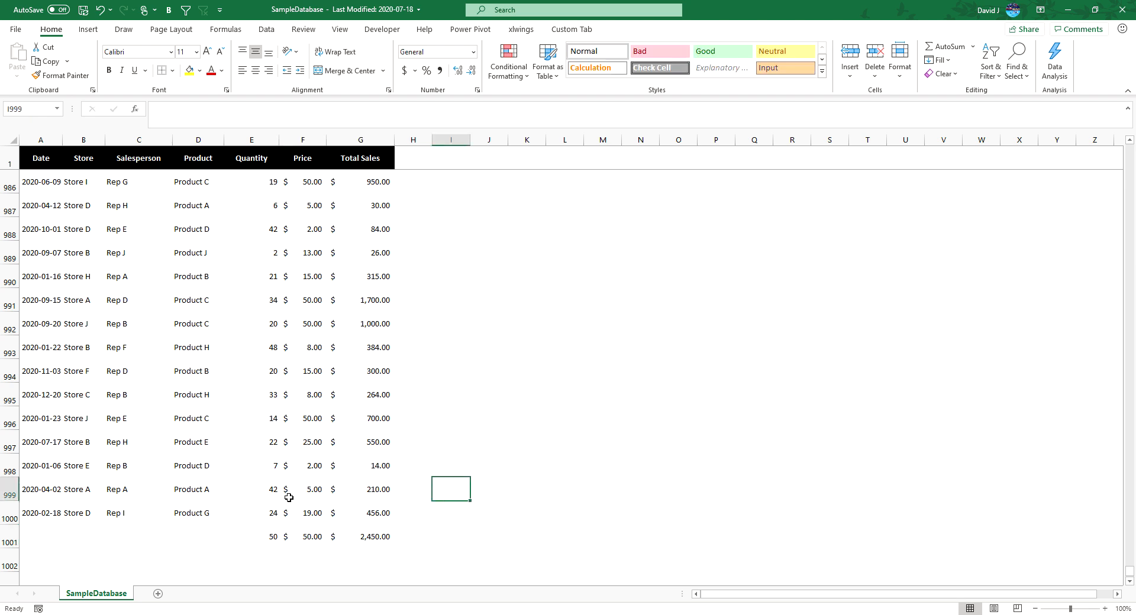
- Change the formula in E1001 to =MIN(E2:E1000) to calculate the lowest Quantity
click(277, 535)
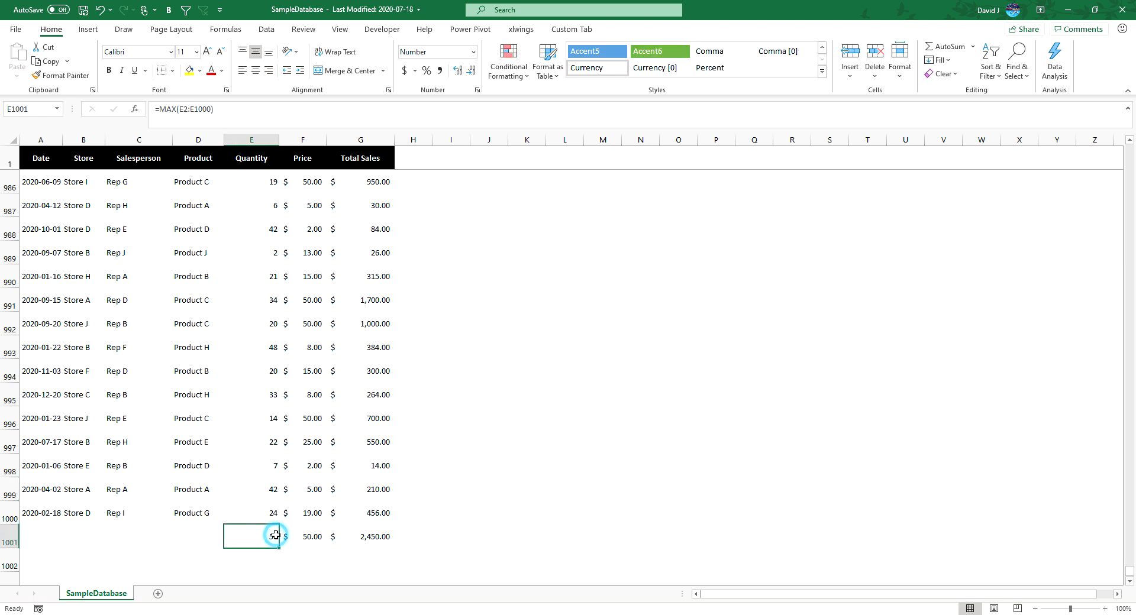
click(167, 109)
key(Delete)
key(Delete)
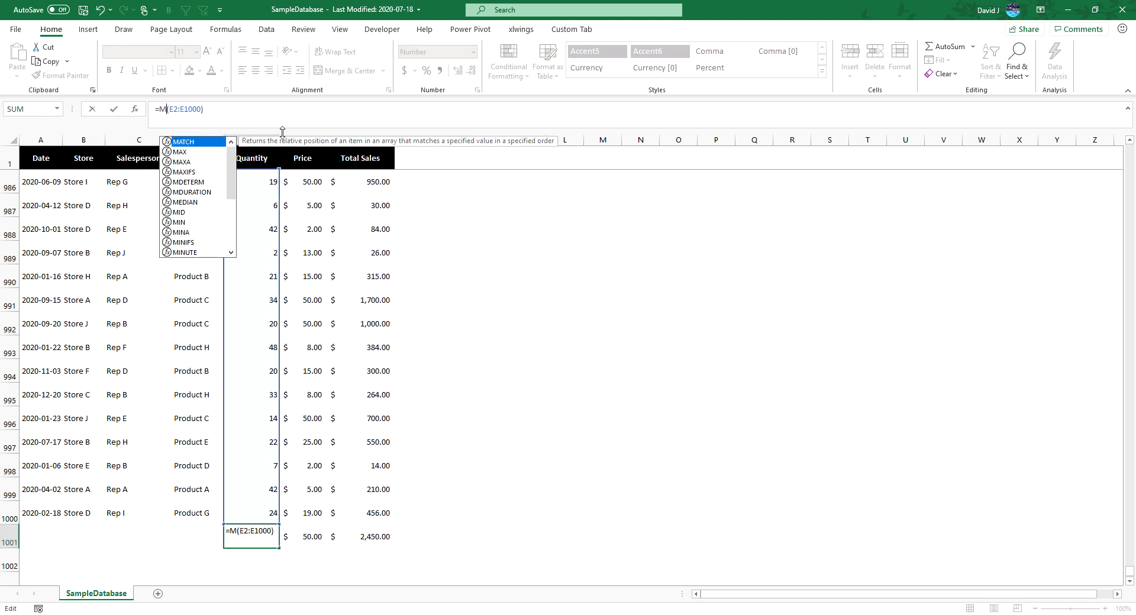
text(IN)
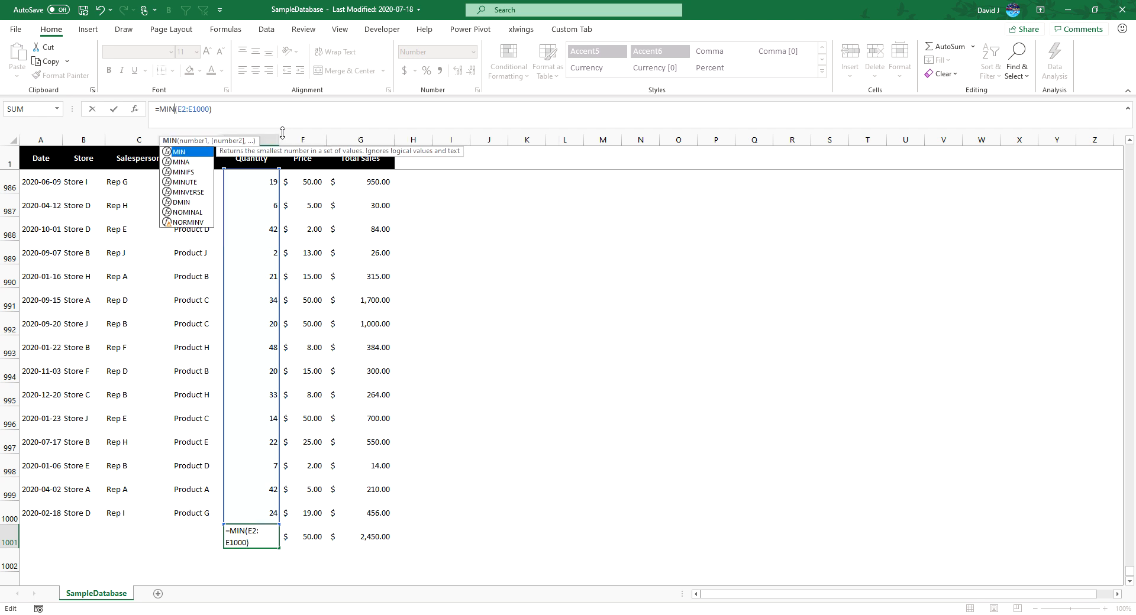
key(Tab)
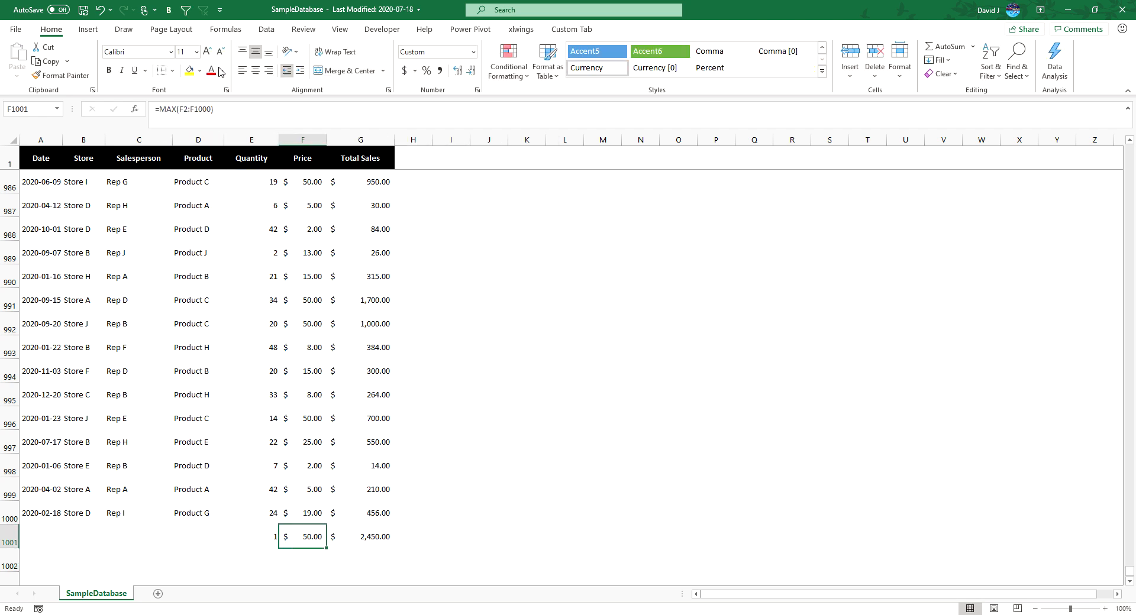
- Change the formula in F1001 to =MIN(F2:F1000) to calculate the lowest Price
click(176, 110)
key(BackSpace)
key(BackSpace)
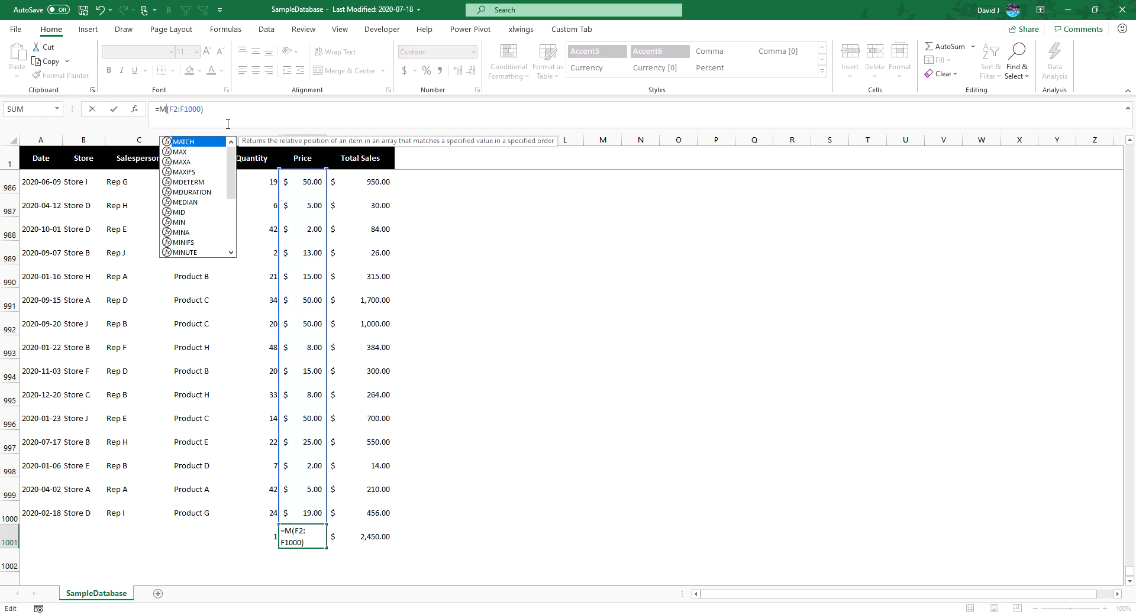
text(IN)
key(Tab)
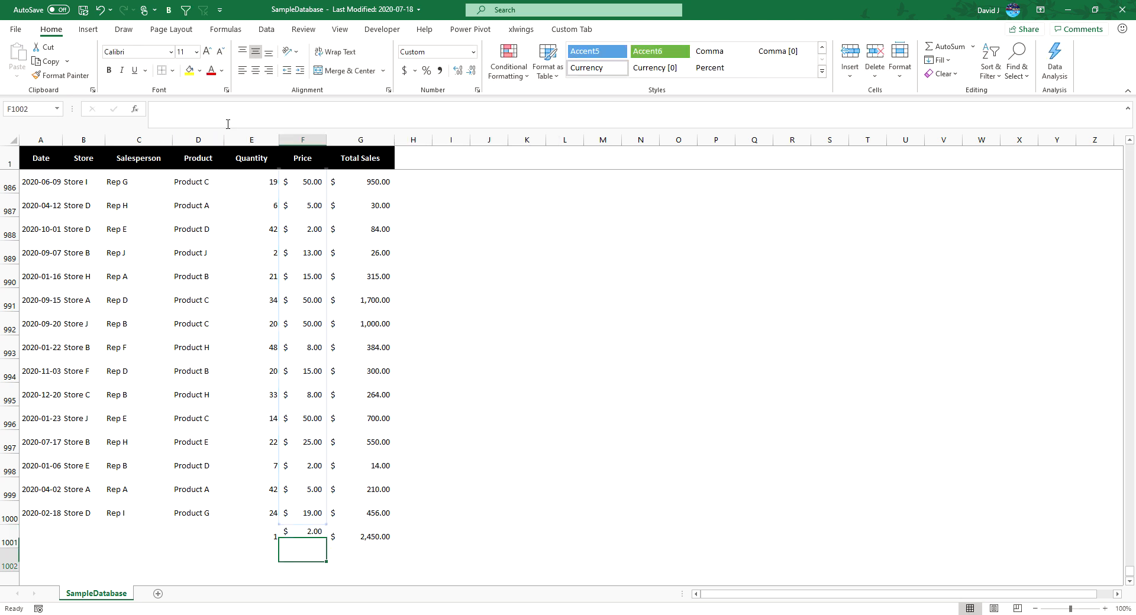
- Change the formula in G1001 to =MIN(G2:G1000) to calculate the lowest Total Sales value
click(176, 110)
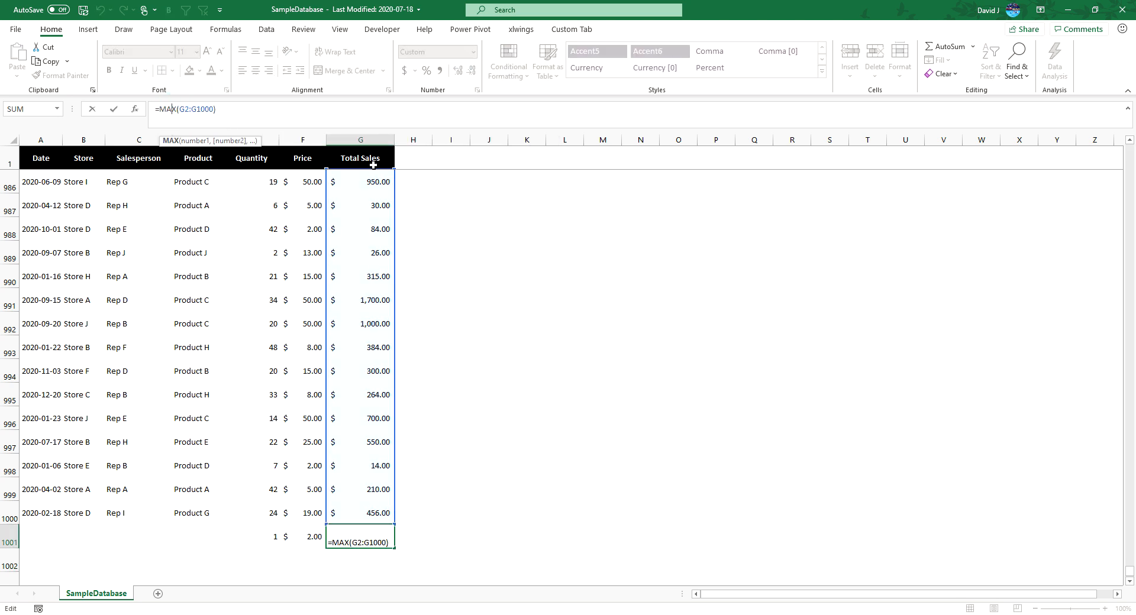
key(BackSpace)
key(BackSpace)
text(IN)
key(ctrl+Return)
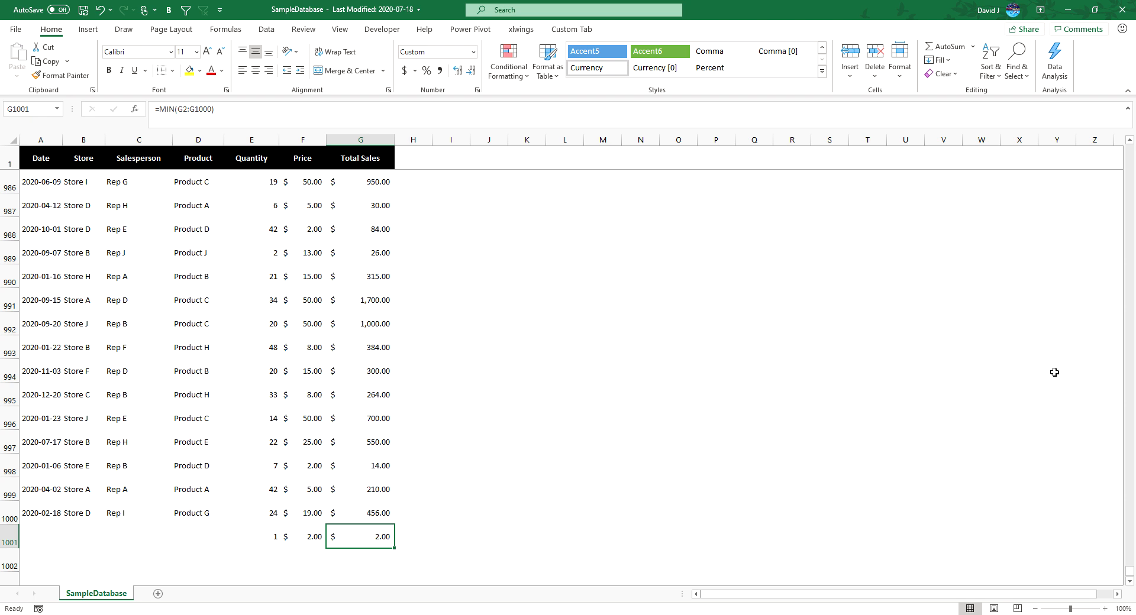
- Replace the function in G1001 so the formula reads =AVERAGE(G2:G1000) for Total Sales
click(183, 116)
key(BackSpace)
key(BackSpace)
key(BackSpace)
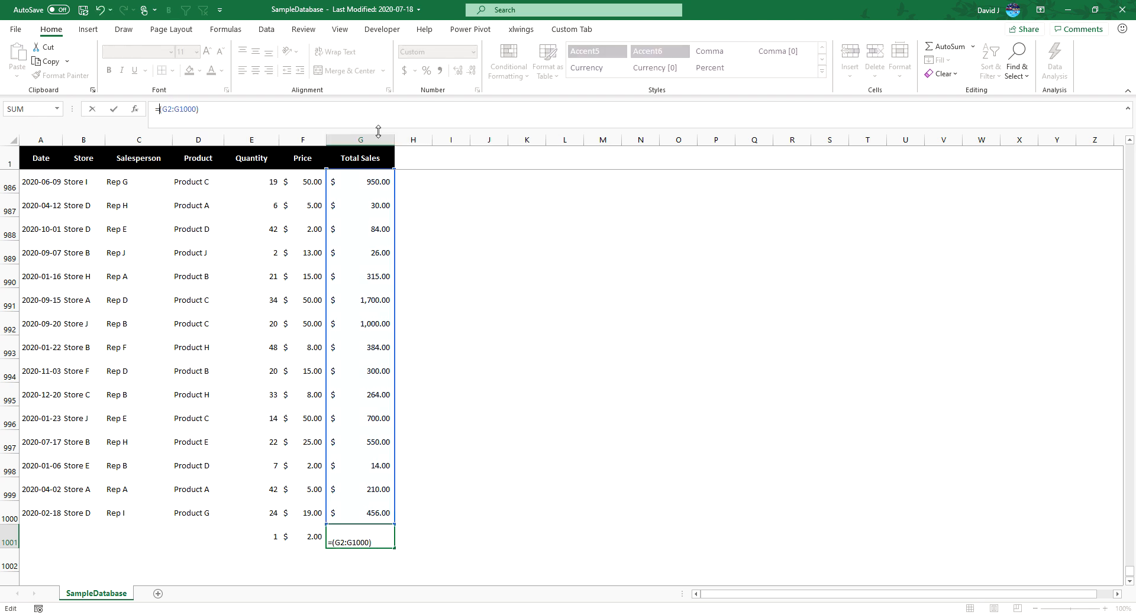
text(AVERAGE)
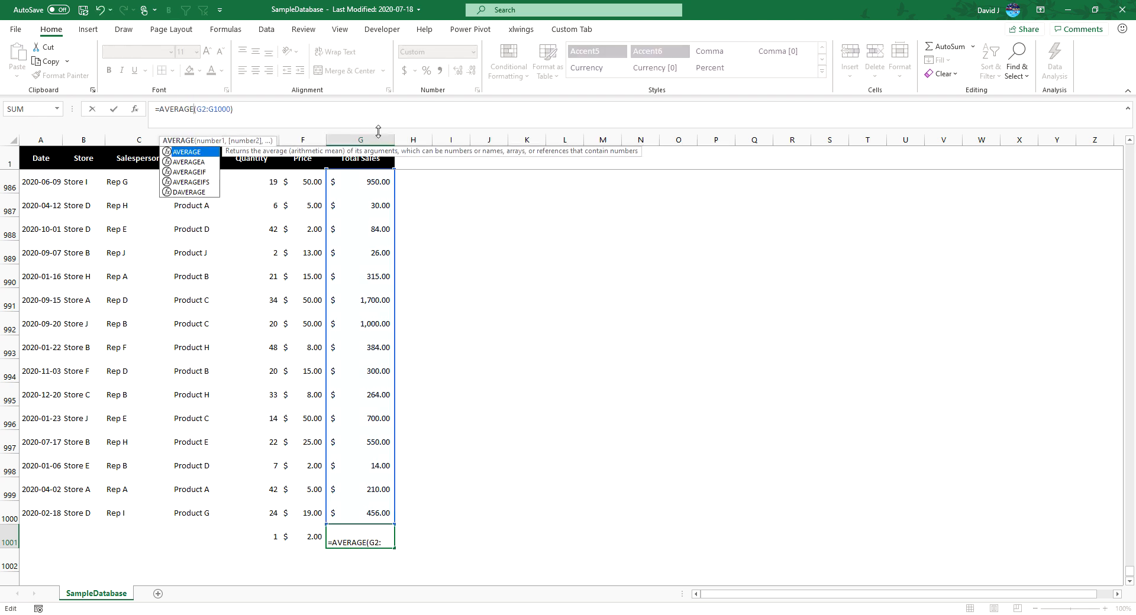
key(Return)
- Replace the function in F1001 so the formula reads =AVERAGE(F2:F1000) for Price
key(Up)
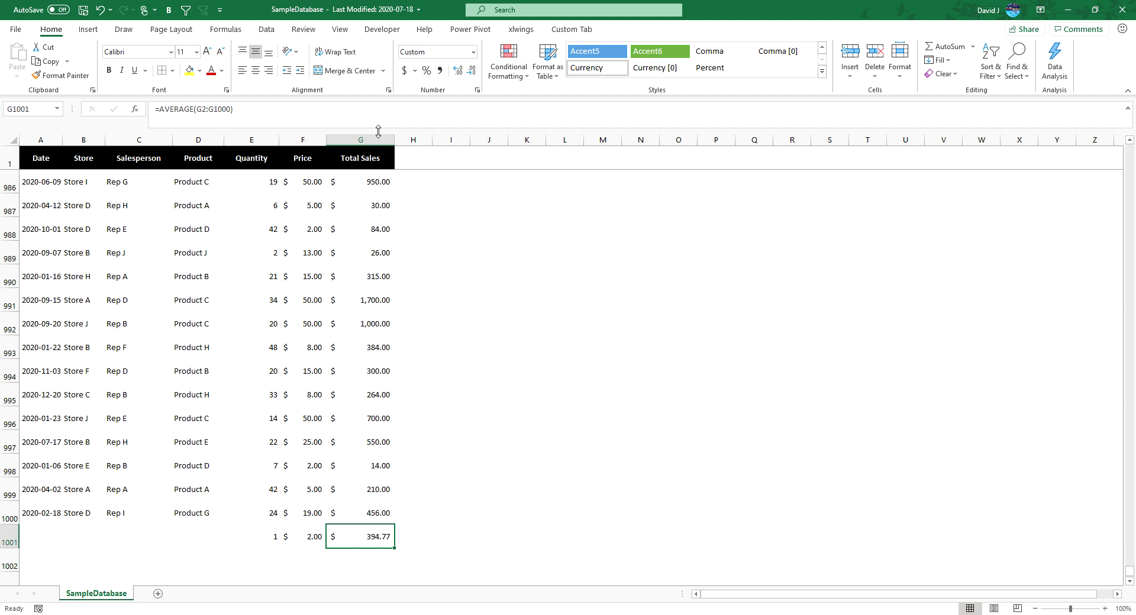
key(Left)
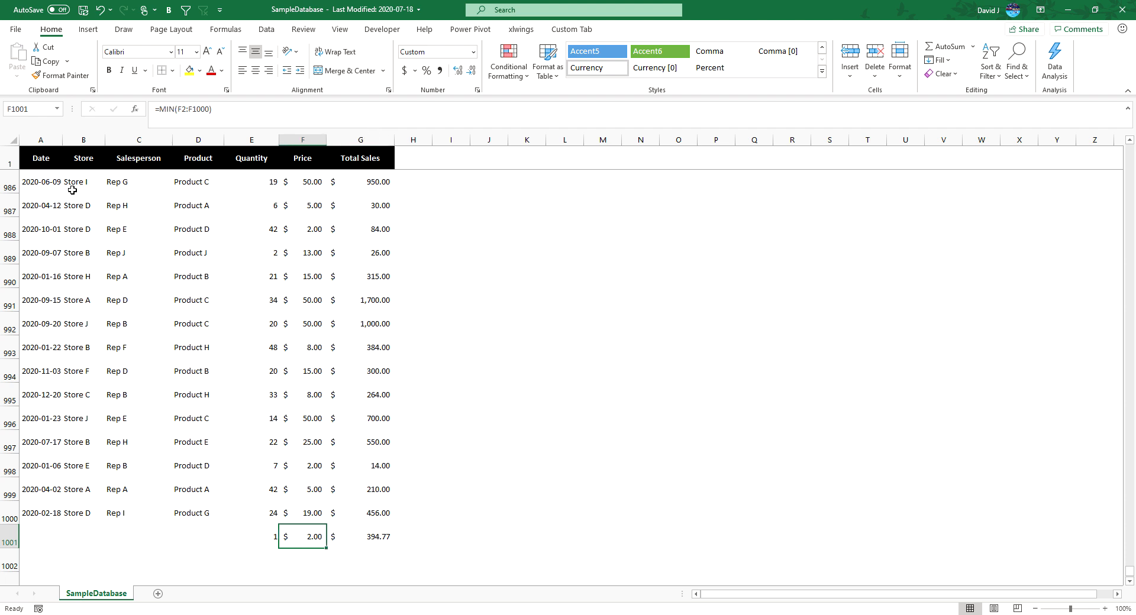
click(175, 108)
key(BackSpace)
key(BackSpace)
key(BackSpace)
text(AVERAGE)
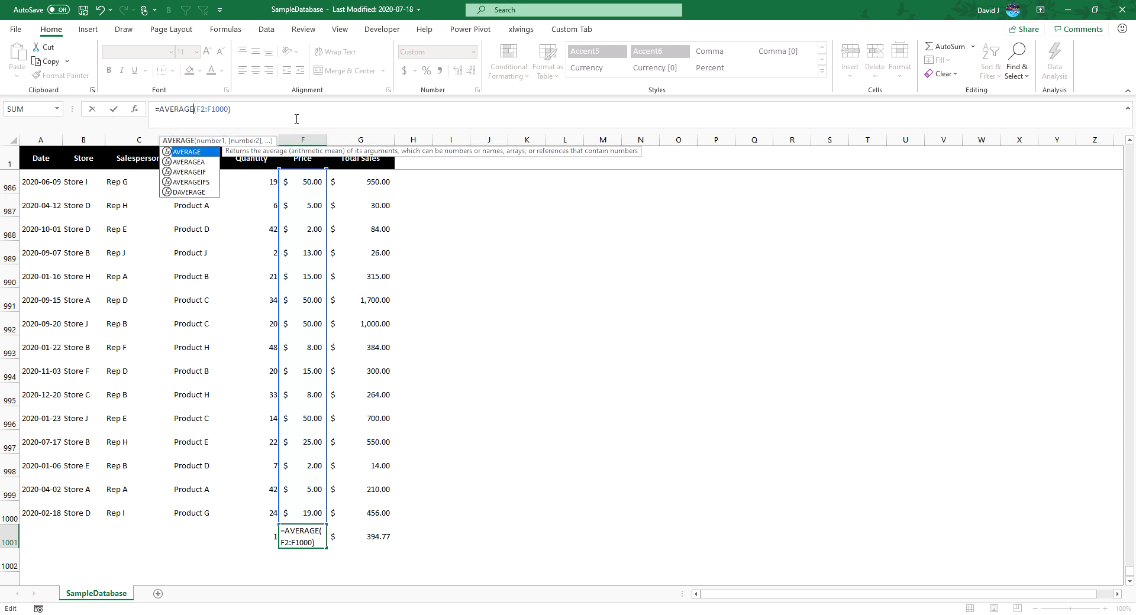
key(Return)
- Replace the function in E1001 so the formula reads =AVERAGE(E2:E1000) for Quantity, and review its arguments
key(Up)
key(Left)
click(173, 114)
key(BackSpace)
key(BackSpace)
key(BackSpace)
text(AVE)
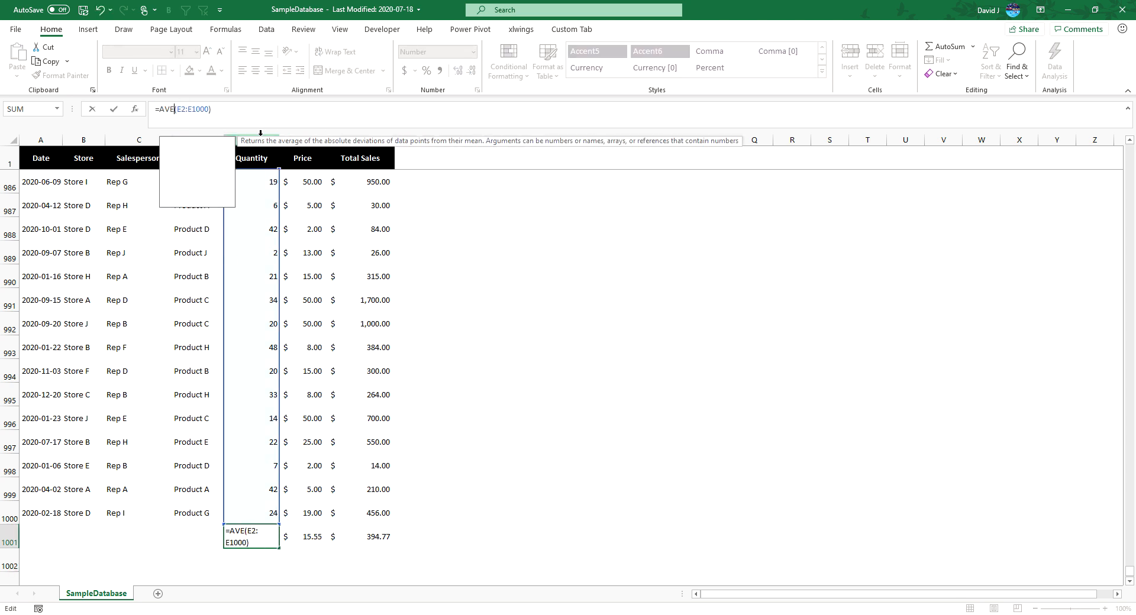
text(RAGE)
key(ctrl+Return)
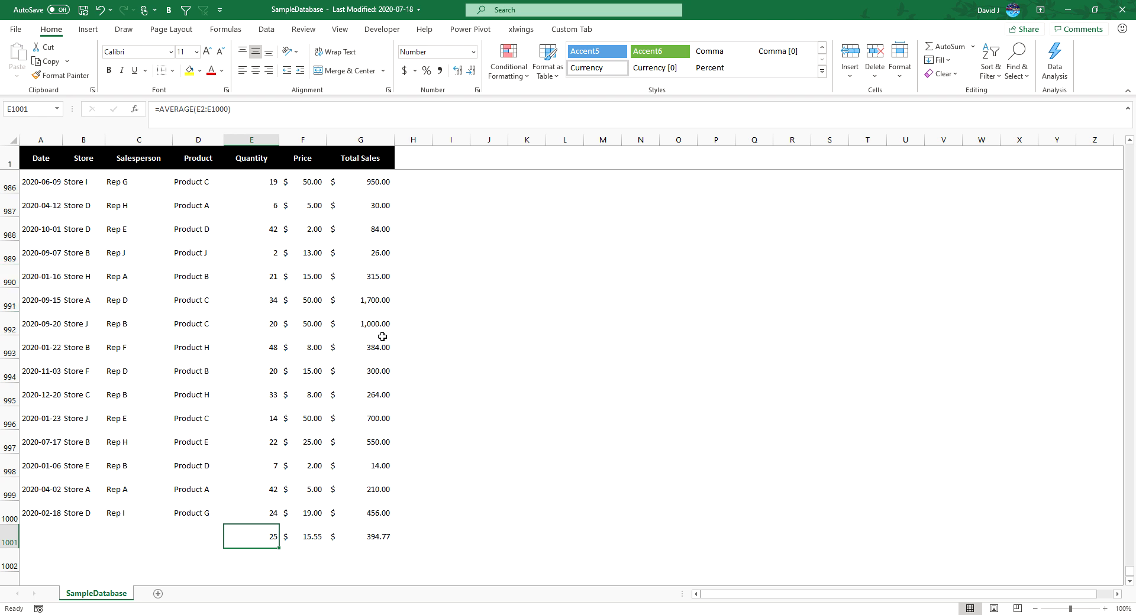
click(184, 110)
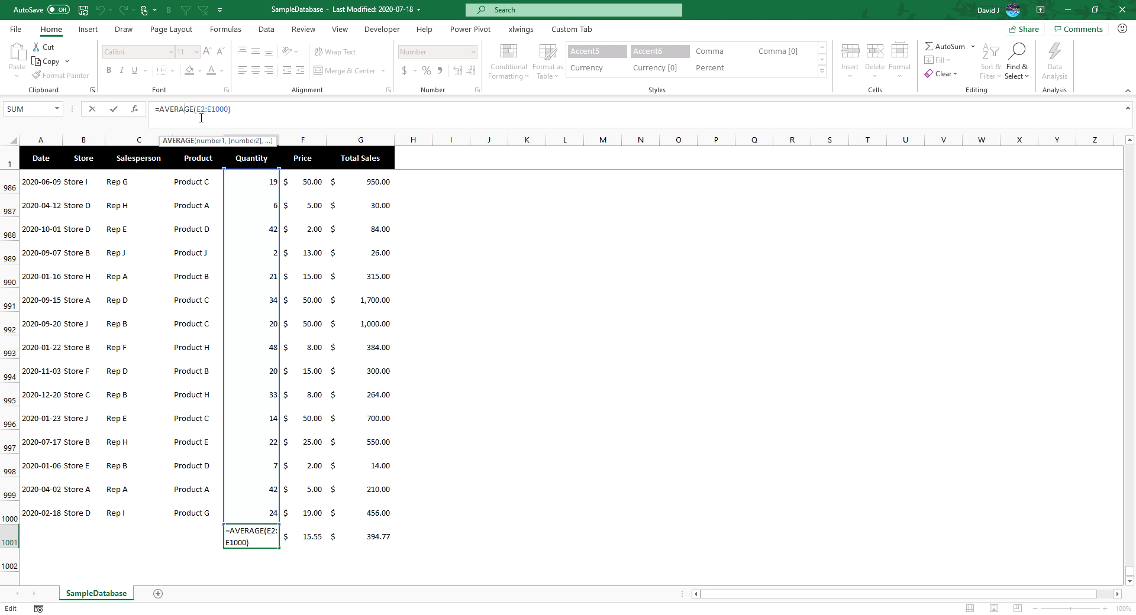
key(ctrl+Return)
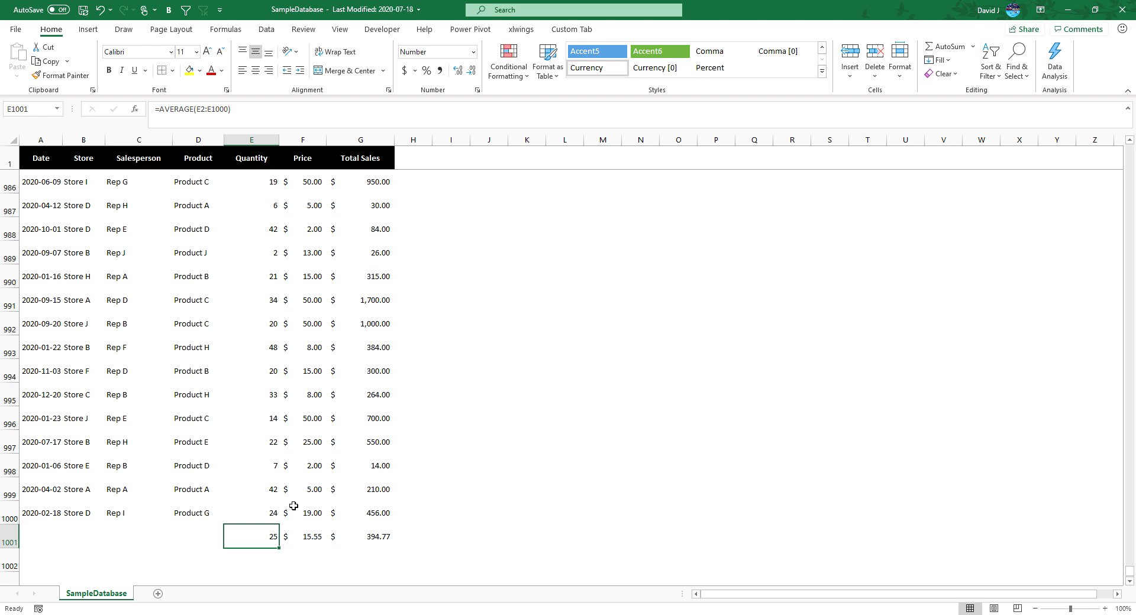
- Clear the formulas in E1001:G1001 below the data
drag(254, 539, 389, 529)
key(Delete)
click(481, 372)
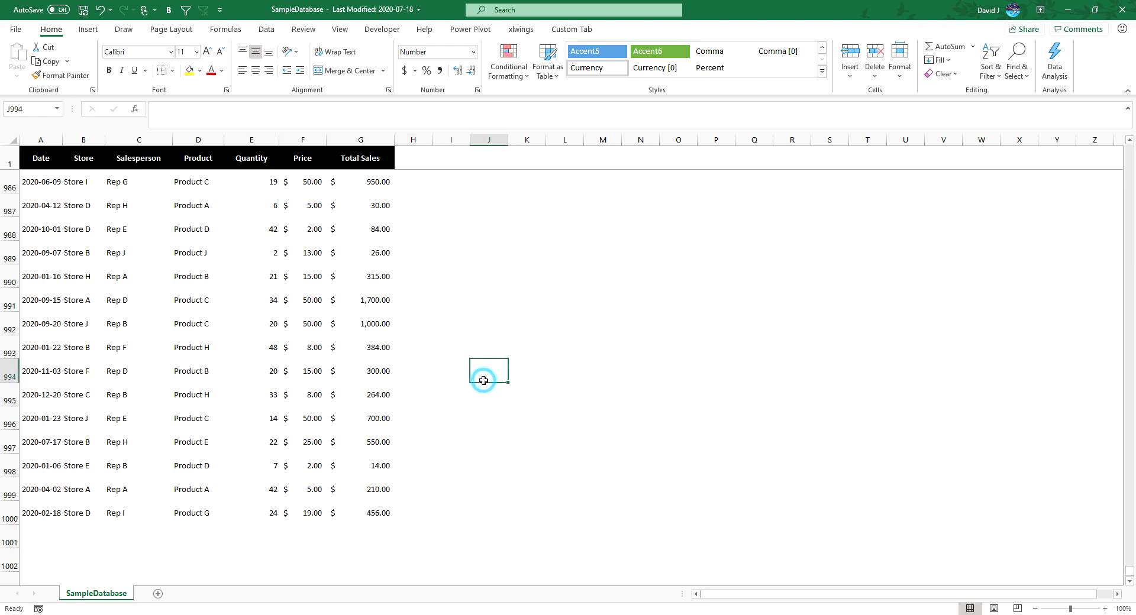
- Enter the rank numbers 1 to 10 down cells J990:J999, beside the sales data
click(486, 356)
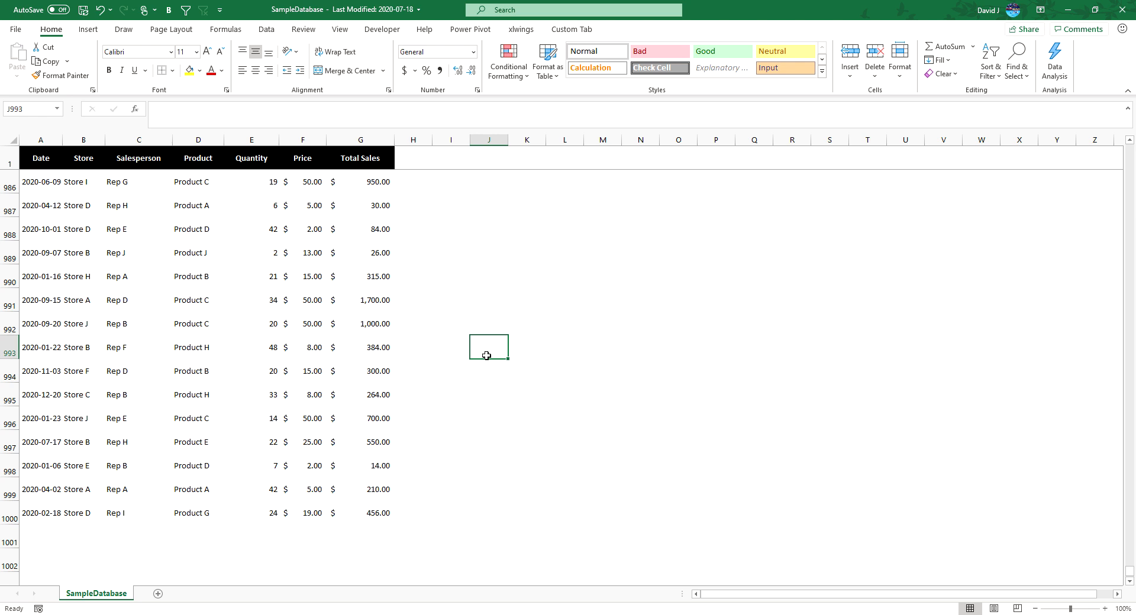
key(Up)
key(Up)
key(Up)
text(1 2 3 4 5 6 7 8 9 10)
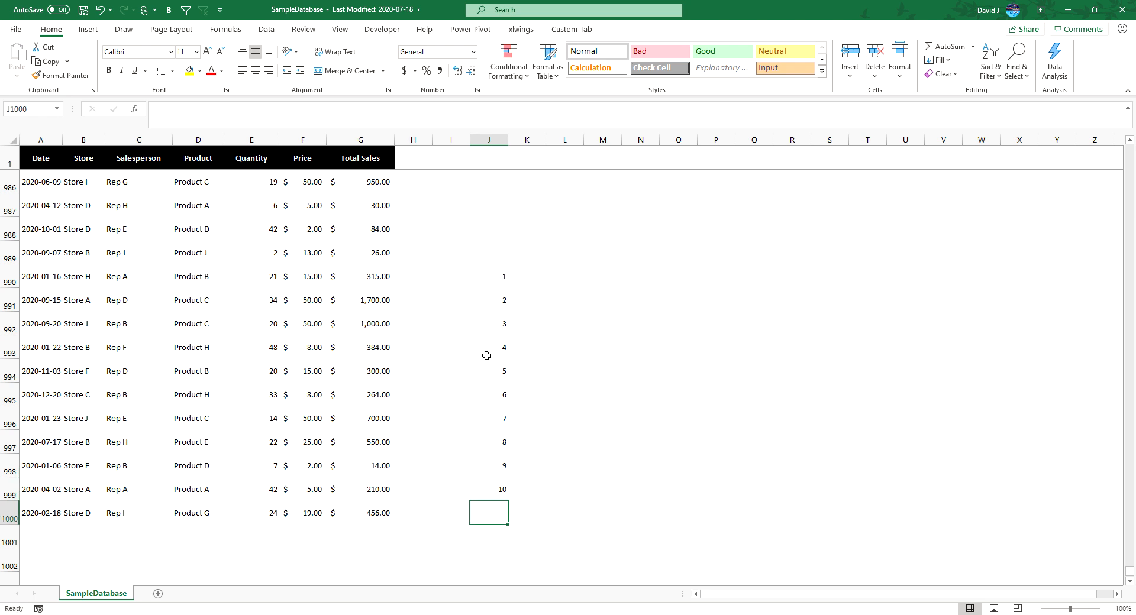
- Add the column headings LARGE in K989 and SMALL in L989 above the ranking area
click(526, 255)
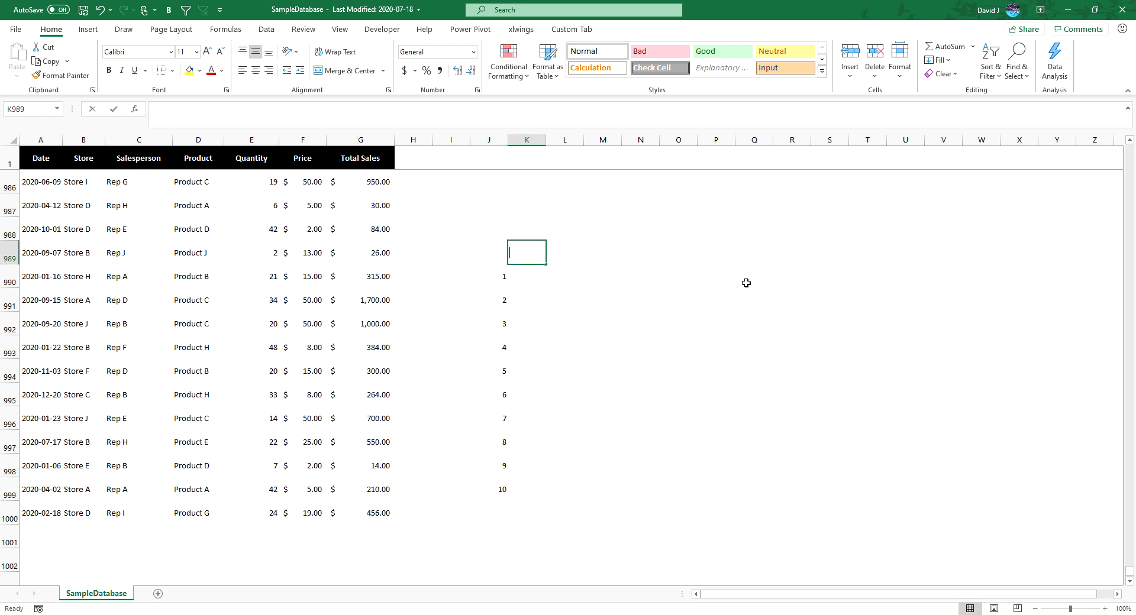
text(LARGE)
key(Tab)
text(SMA)
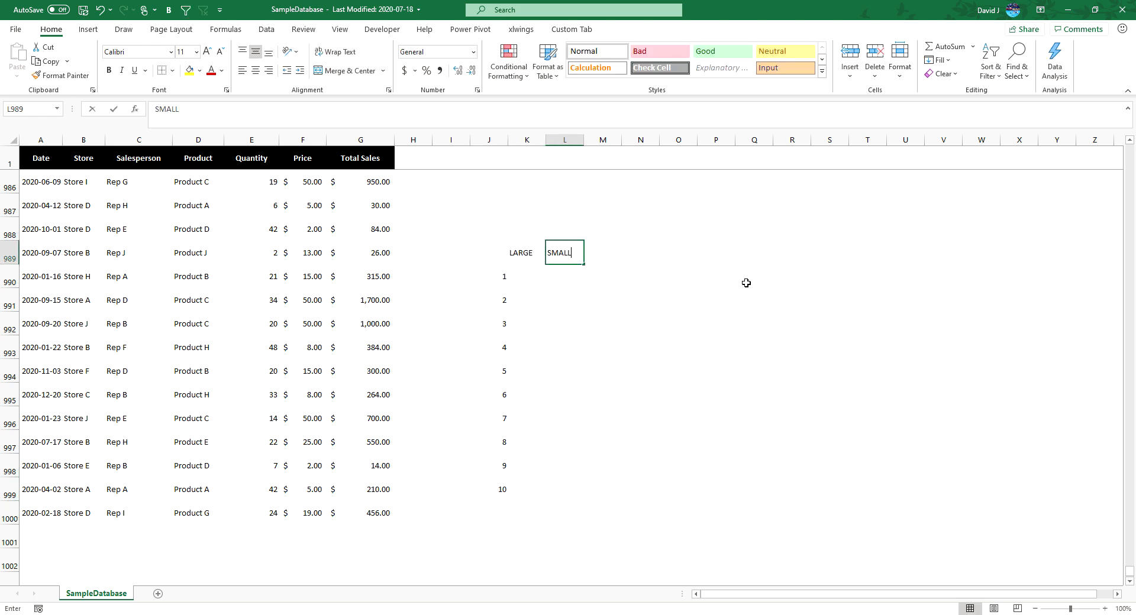
text(LL)
key(Return)
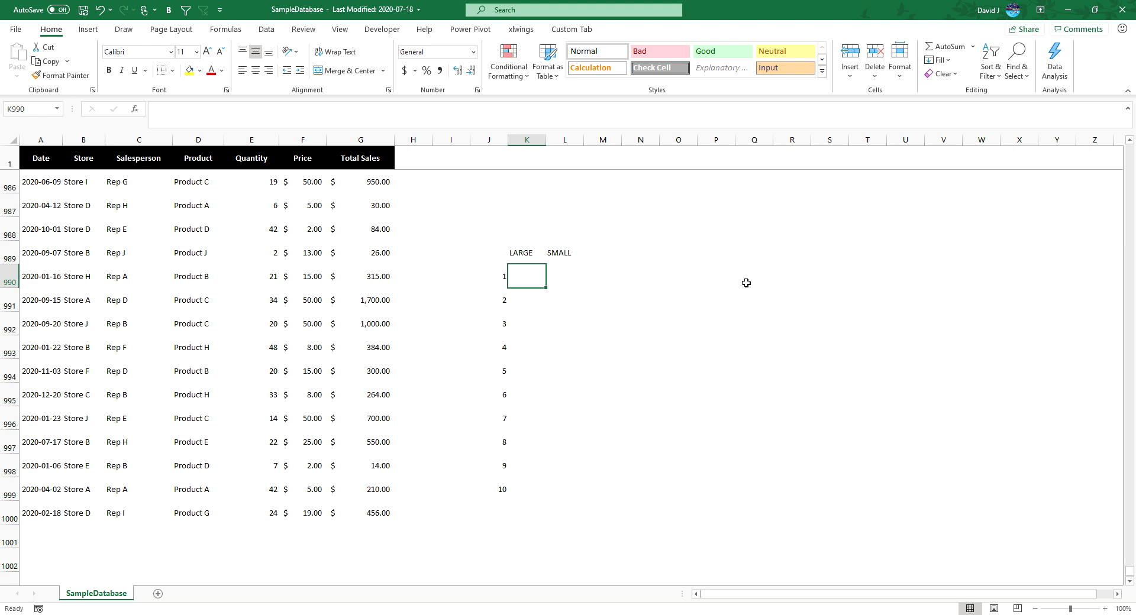
- Enter =LARGE(G2:G1000,1) in K990 for the Total Sales column and format the result as currency
text(=)
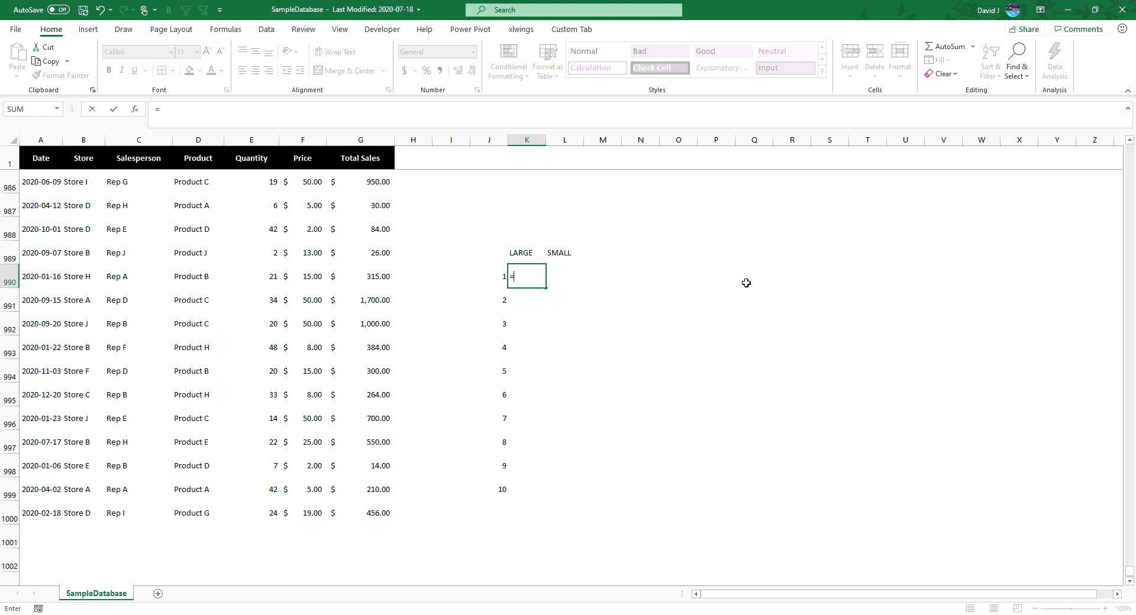
text(large()
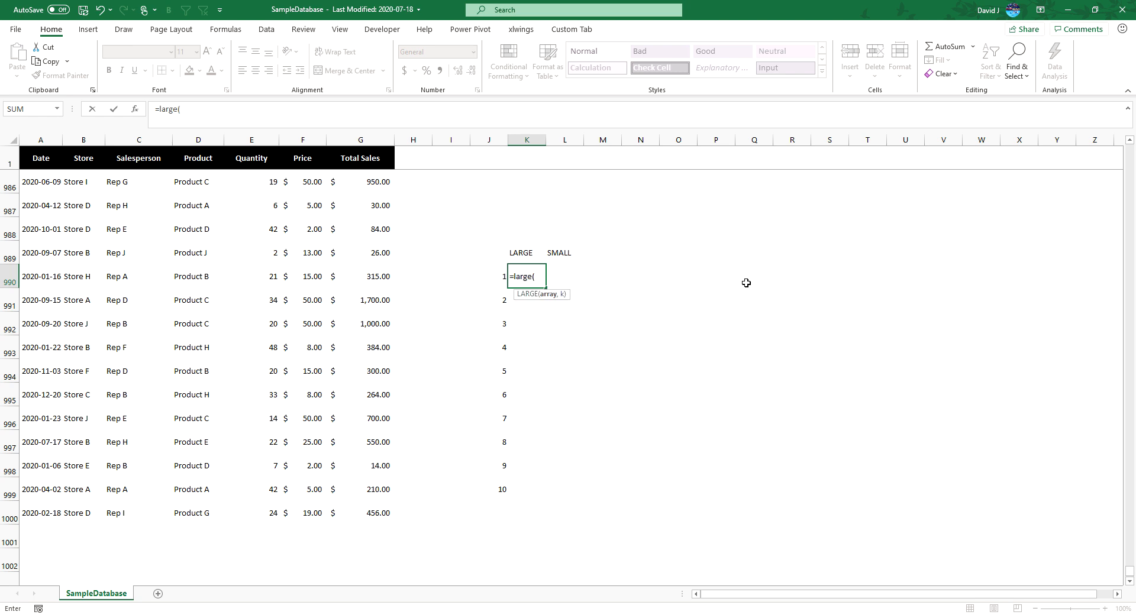
drag(371, 513, 371, 180)
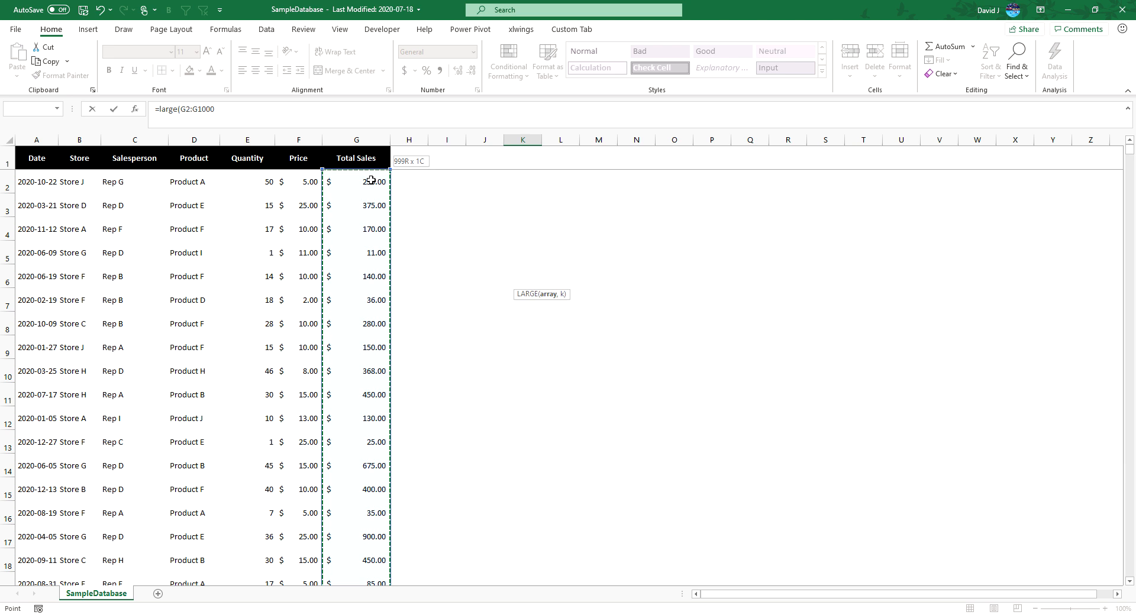
text(,1))
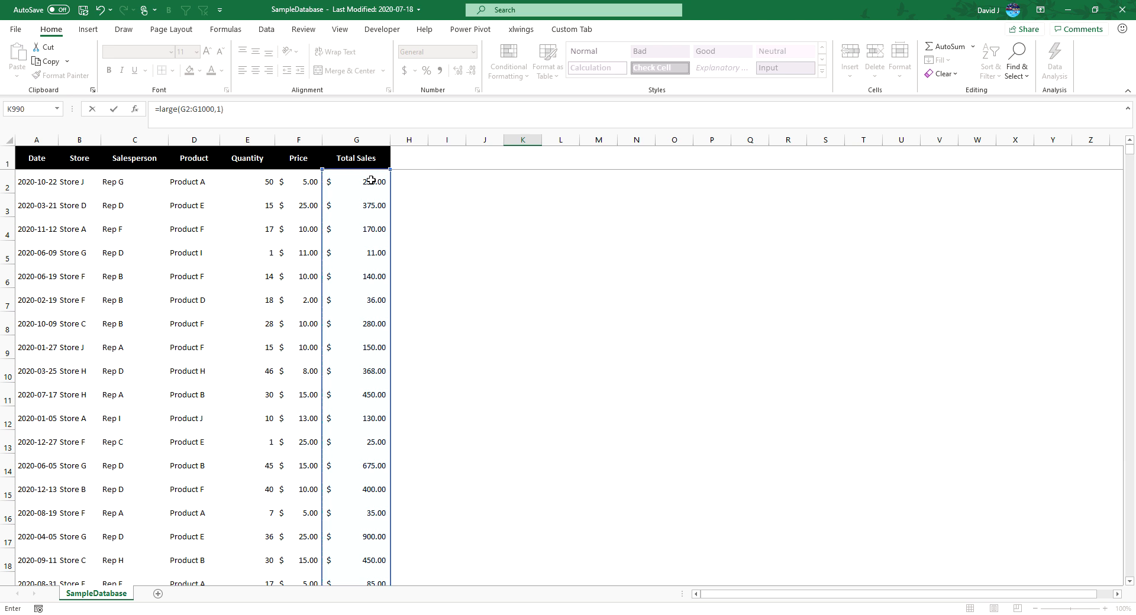
key(ctrl+Return)
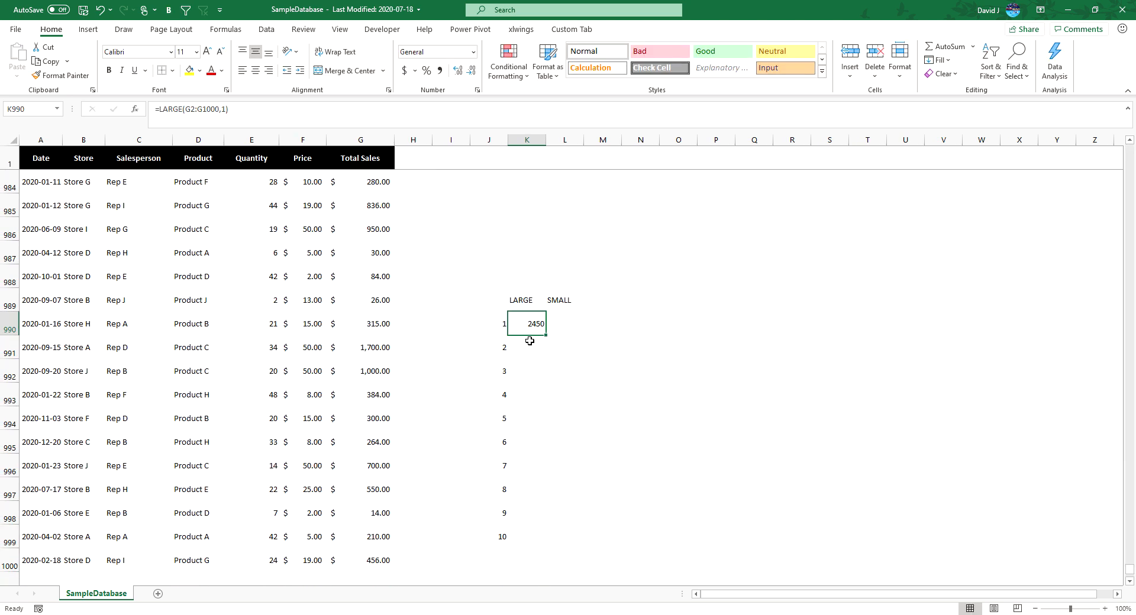
scroll(543, 336, down, 1)
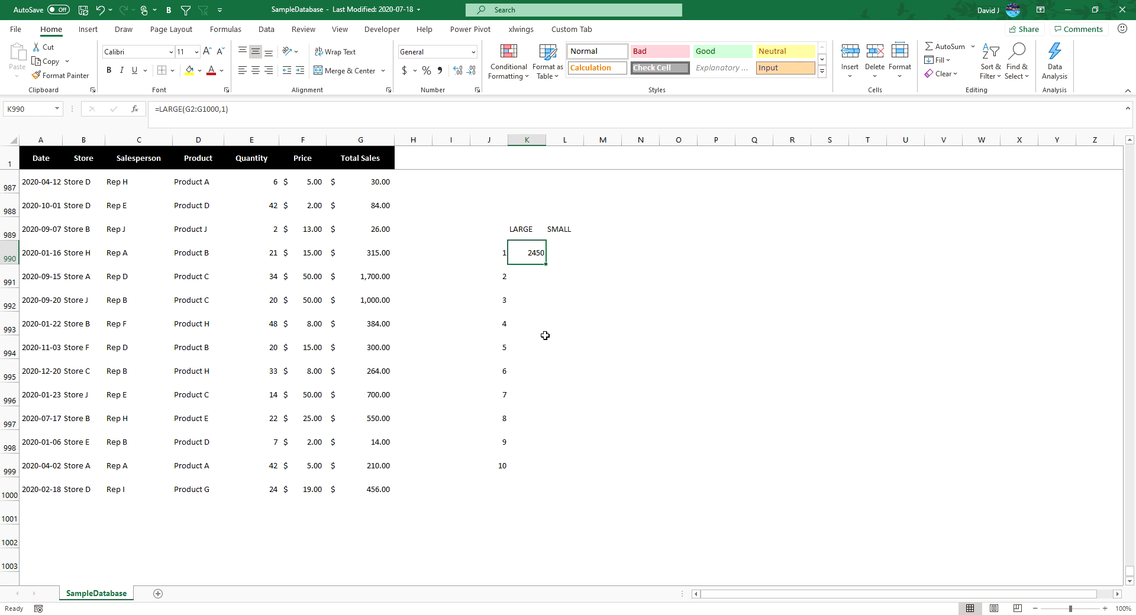
key(ctrl+shift+4)
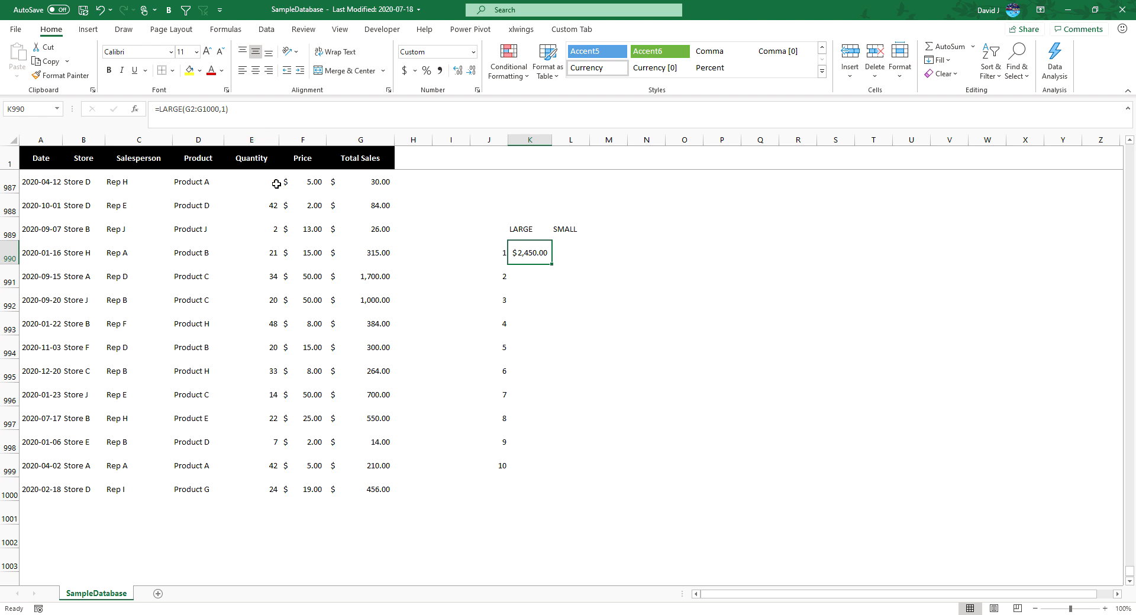
- Fill the LARGE formula from K990 down to K993 and inspect the references in the copied formulas
click(189, 110)
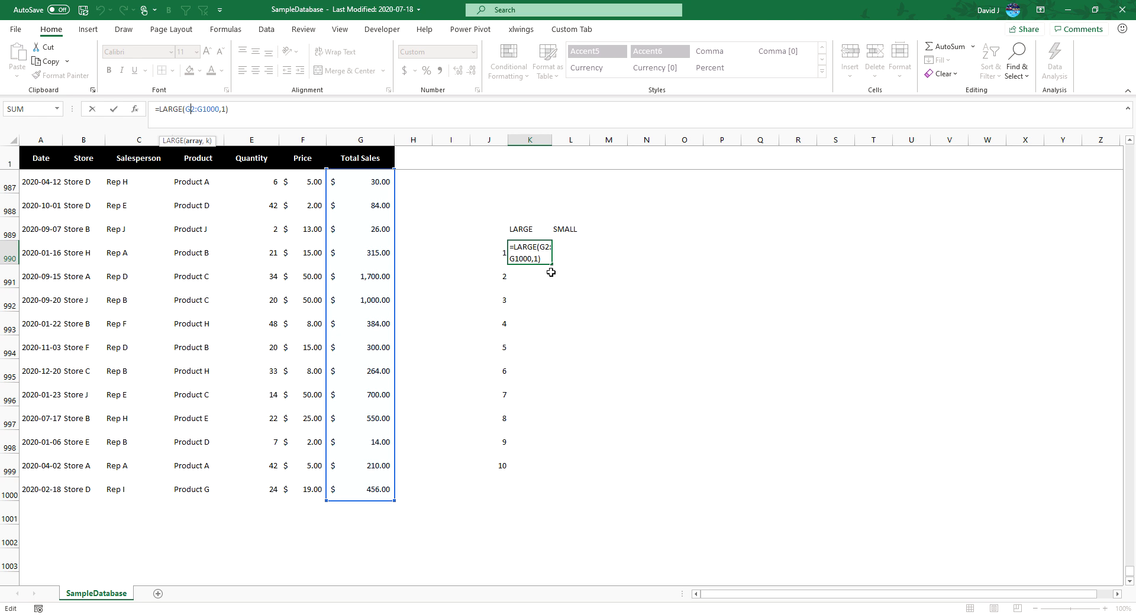
key(ctrl+Return)
drag(551, 264, 535, 325)
click(534, 290)
click(286, 109)
key(Return)
click(286, 109)
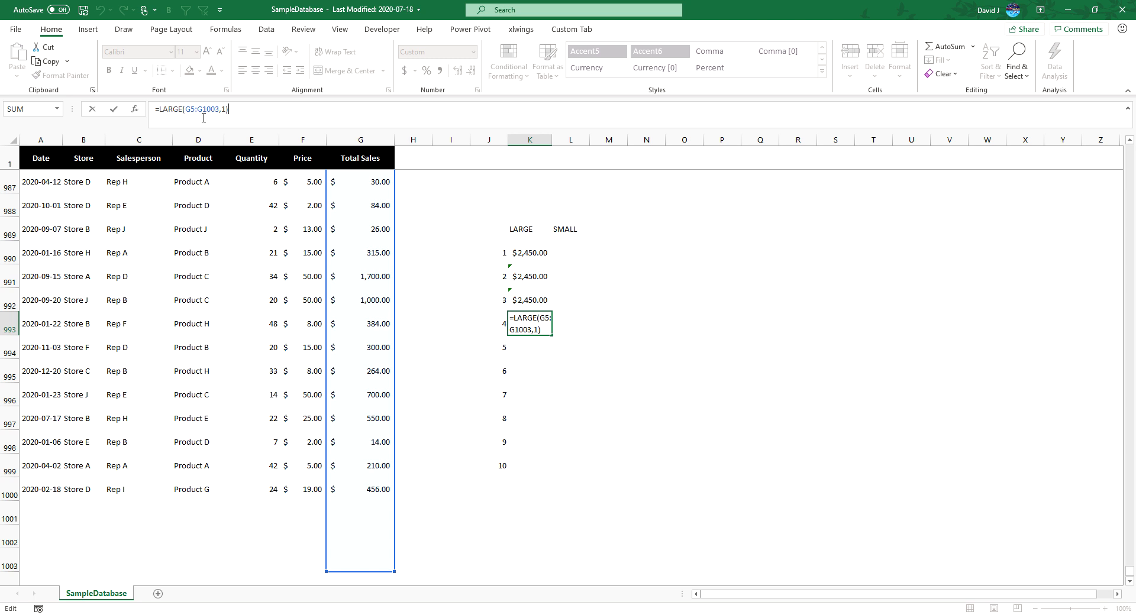
key(Escape)
- Make the array range in K990 absolute so the formula reads =LARGE($G$2:$G$1000,1)
click(533, 257)
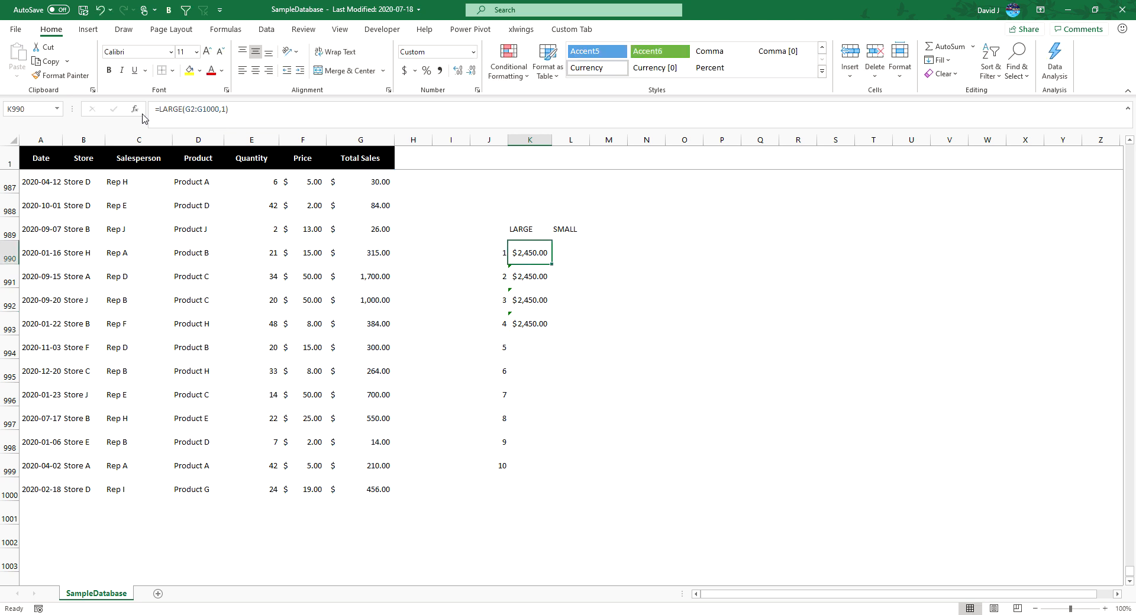
click(190, 109)
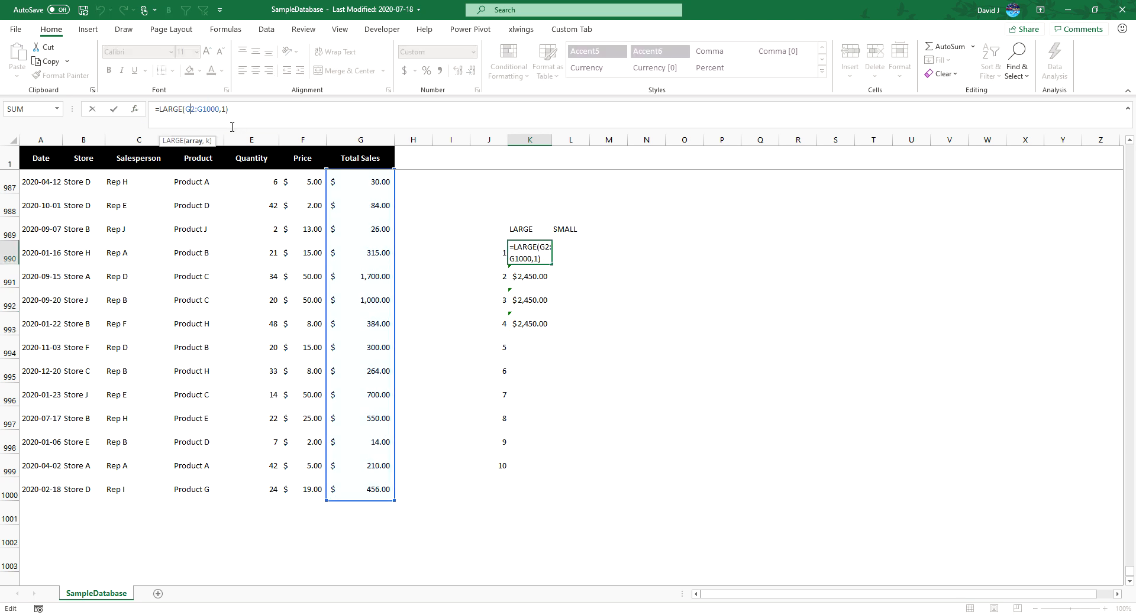
key(F4)
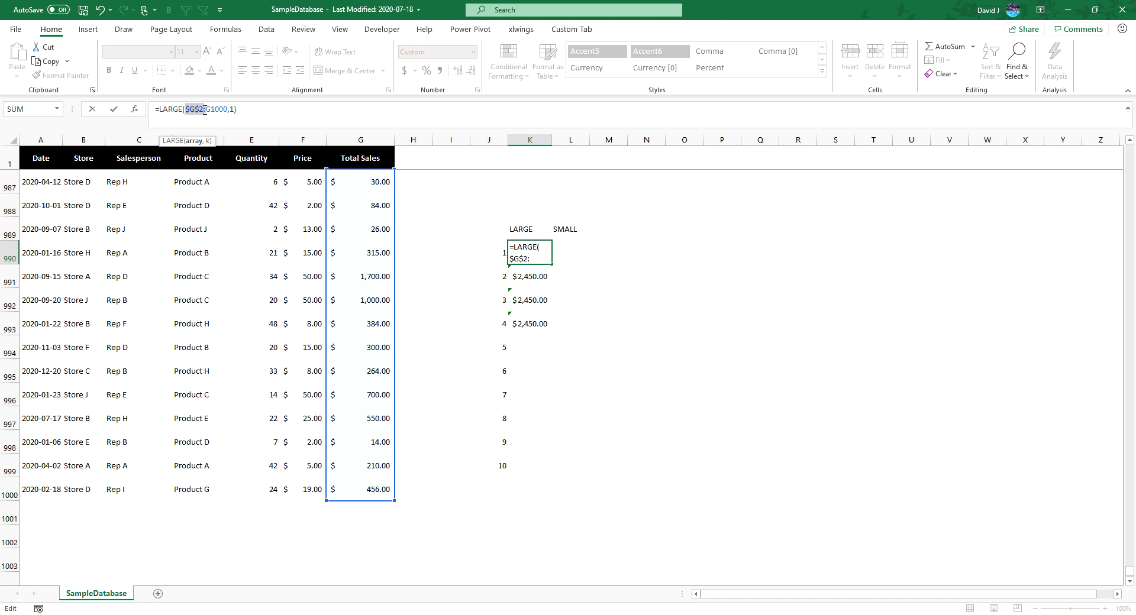
click(225, 108)
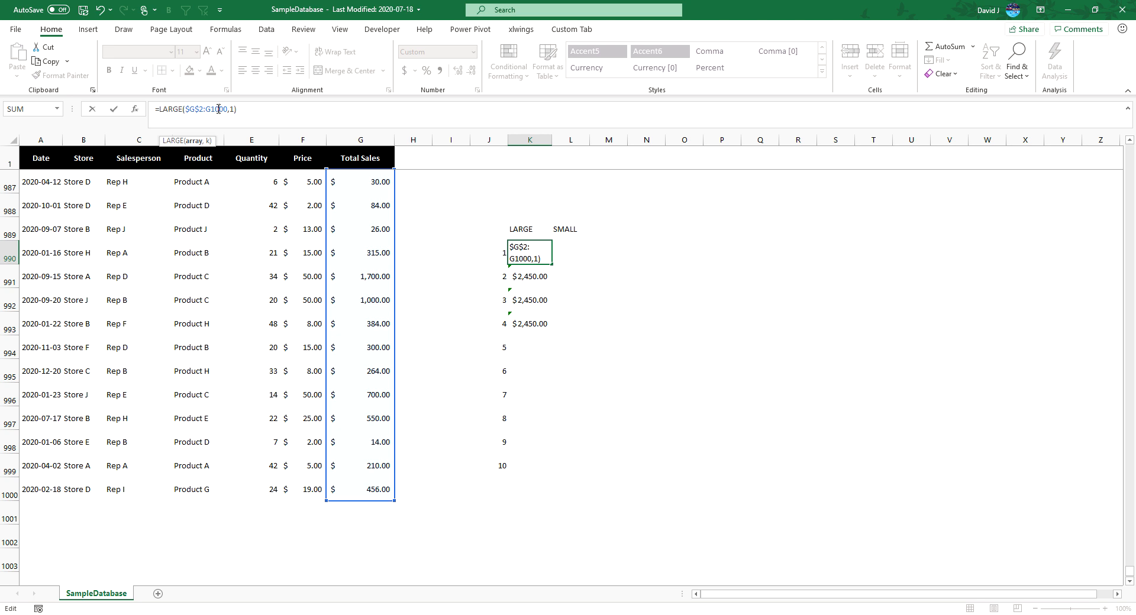
key(F4)
key(Return)
- Refill K991:K993 with the absolute-range LARGE formula from K990 and compare the copied formulas
click(532, 258)
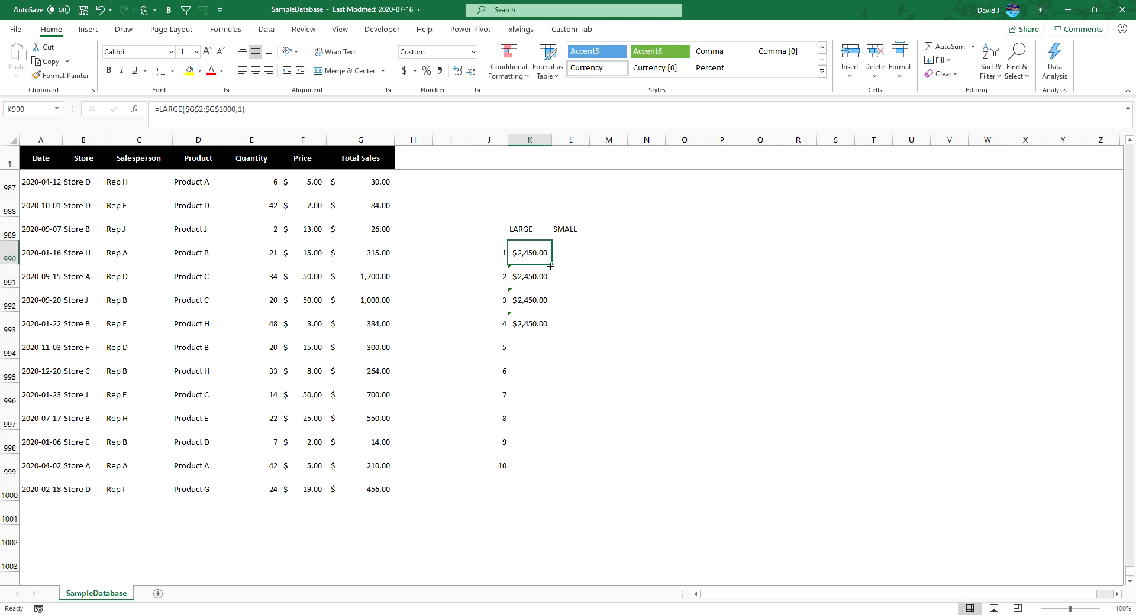
double_click(550, 264)
key(Down)
key(Down)
key(Down)
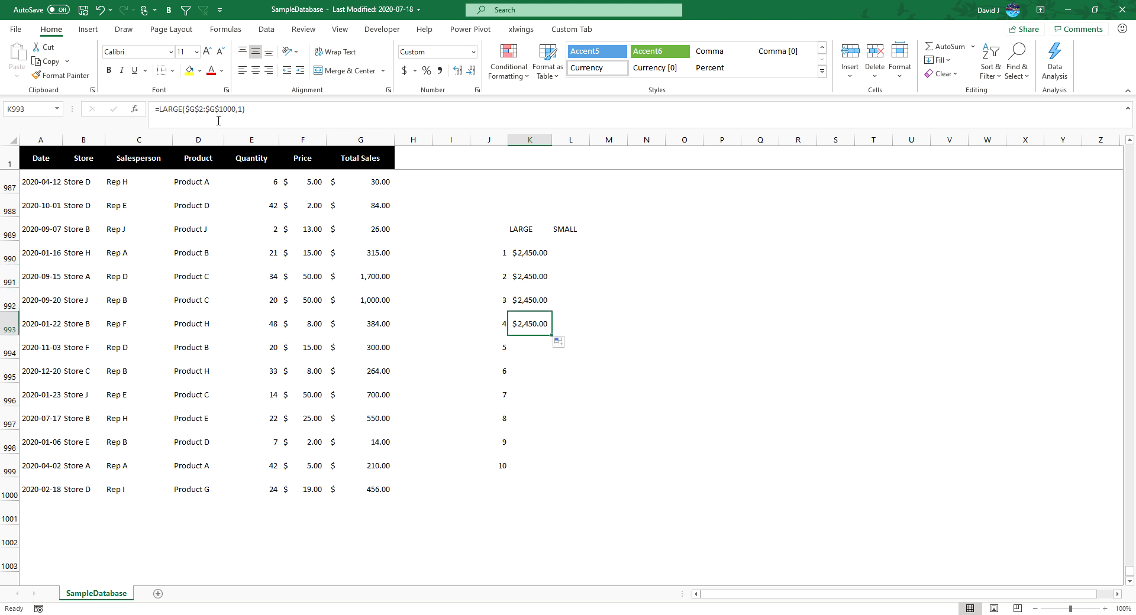
key(Up)
key(Down)
key(Up)
key(Up)
key(Up)
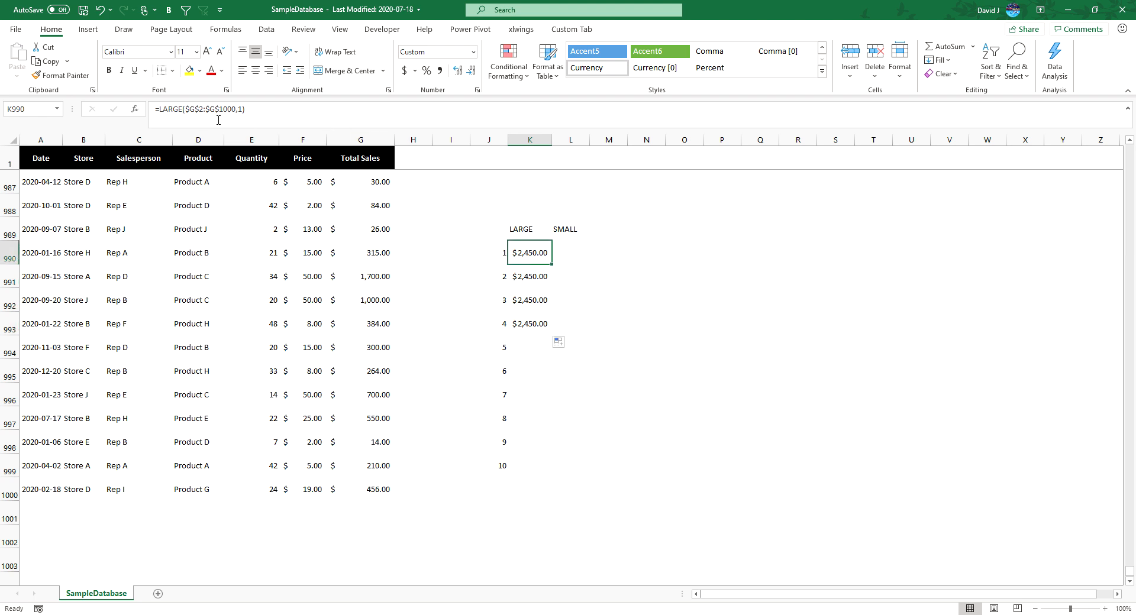
- Set the rank argument of the LARGE formula to 2 in K991 and to 3 in K992
key(Down)
click(241, 110)
key(BackSpace)
text(2)
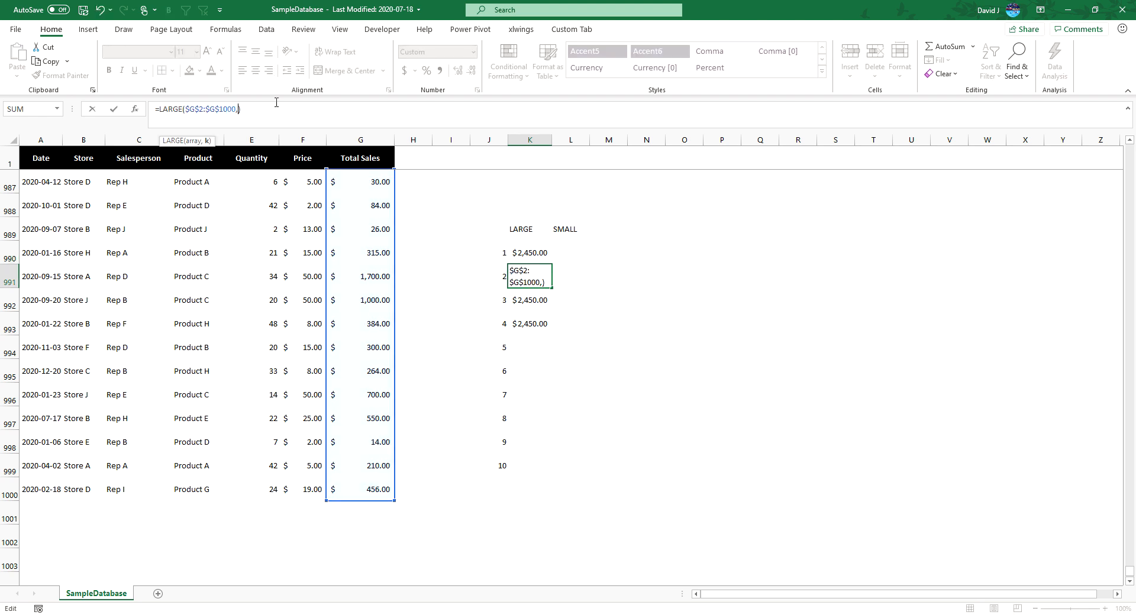
key(Return)
click(271, 107)
key(BackSpace)
text(2)
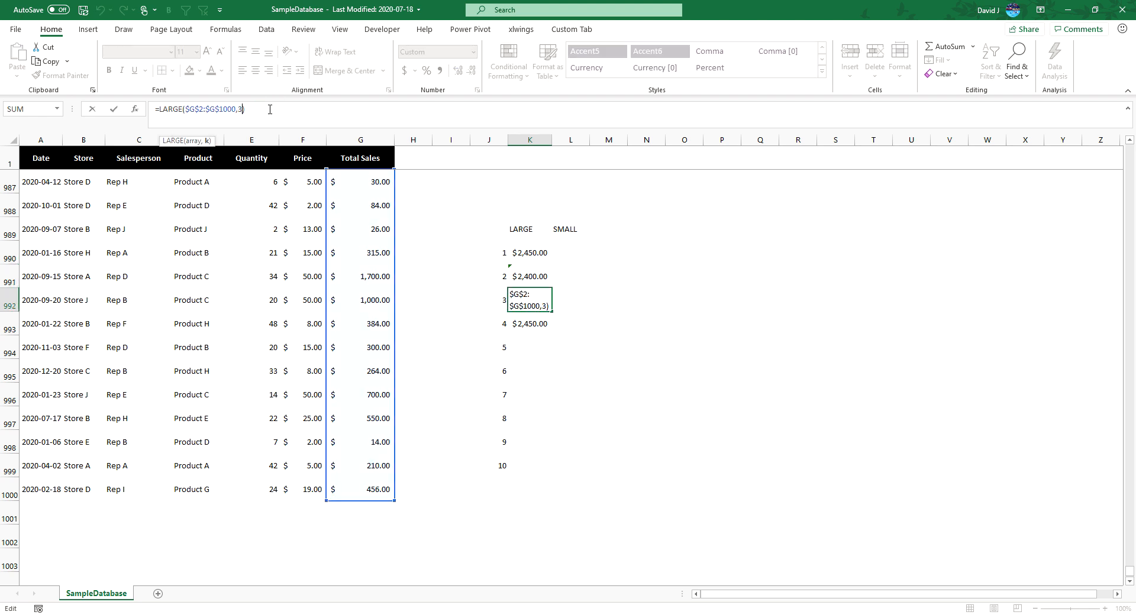
key(Return)
- Replace the fixed rank in K990 with a reference to J990, giving =LARGE($G$2:$G$1000,J990)
key(Up)
key(Up)
key(Up)
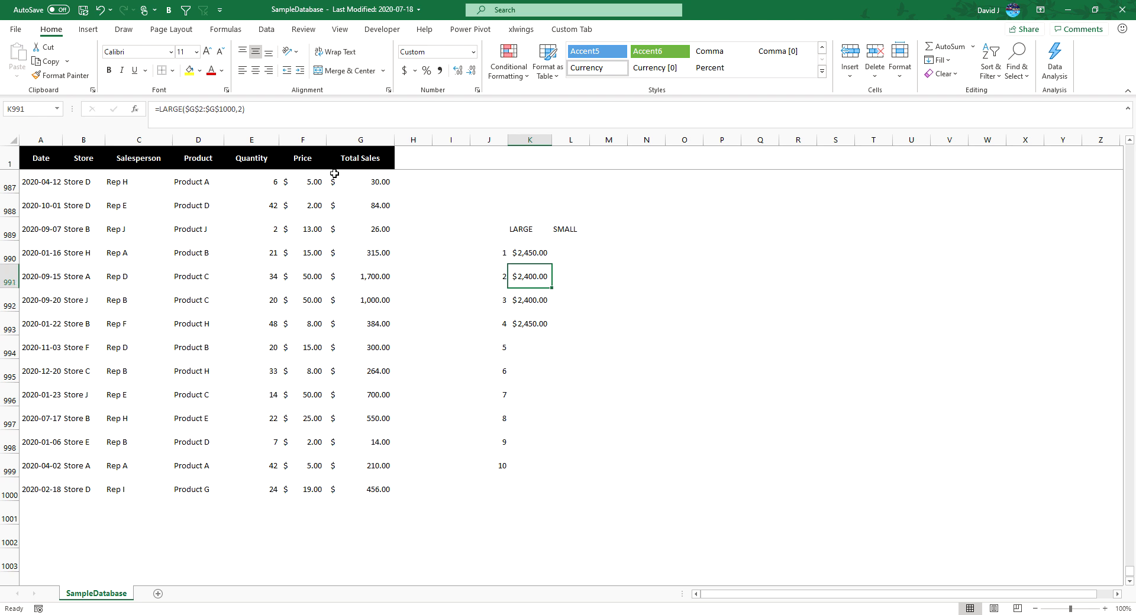
click(252, 113)
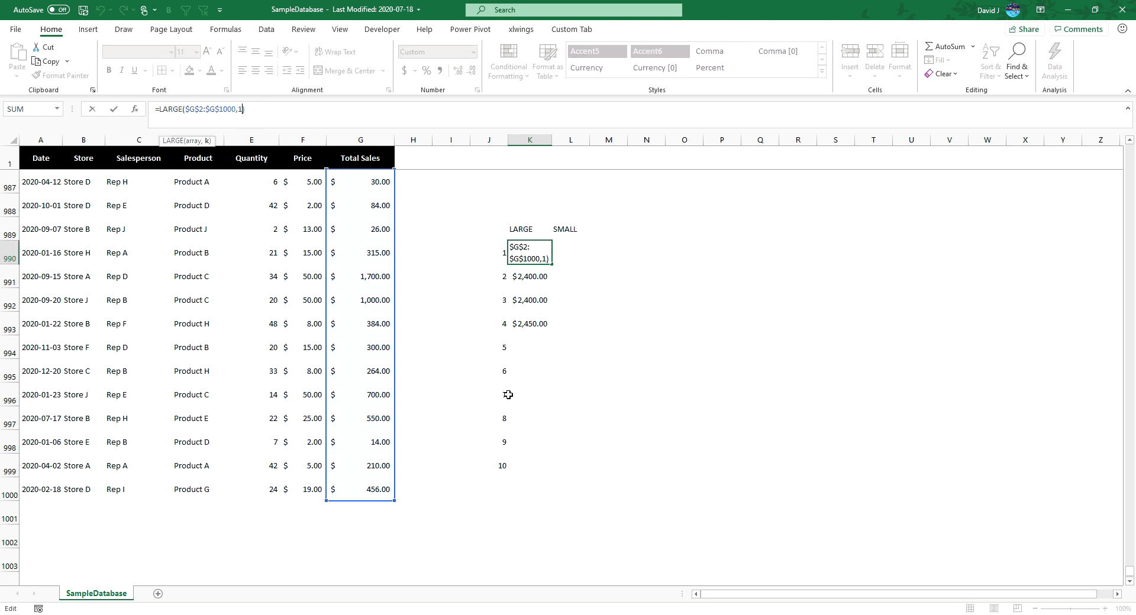
key(Left)
key(BackSpace)
click(488, 247)
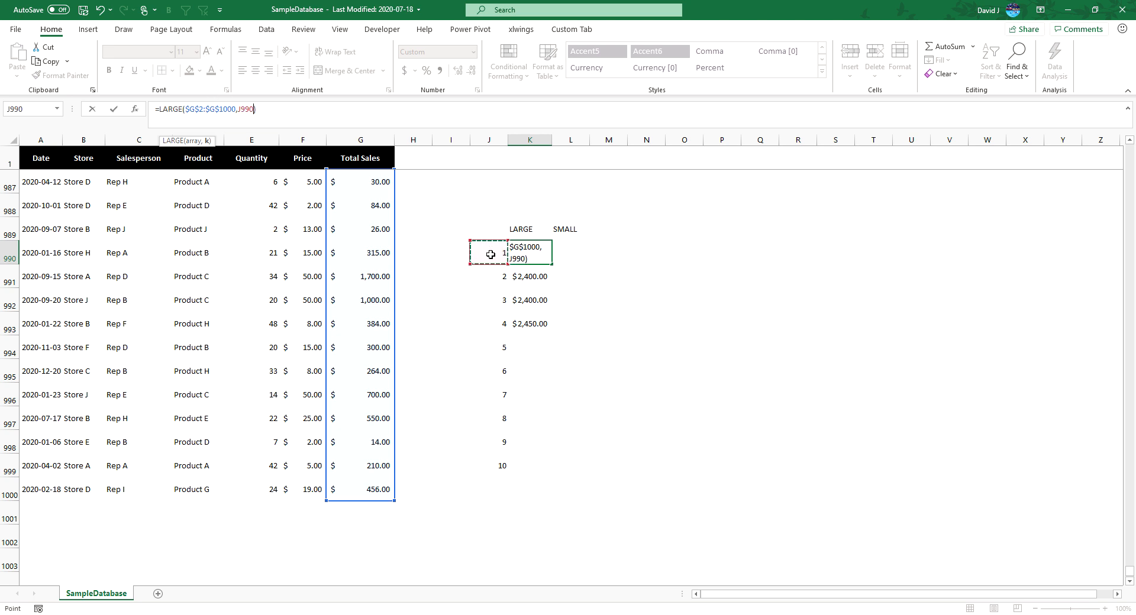
key(Return)
- Fill the LARGE formula from K990 down to K999 and check the references in K999
click(523, 258)
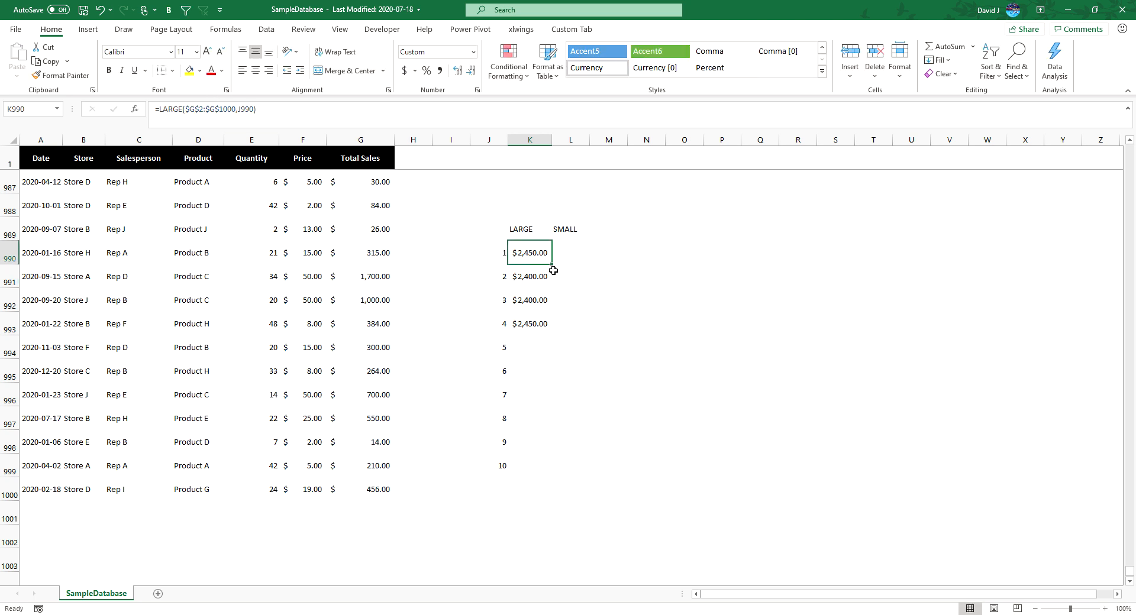
drag(552, 265, 538, 479)
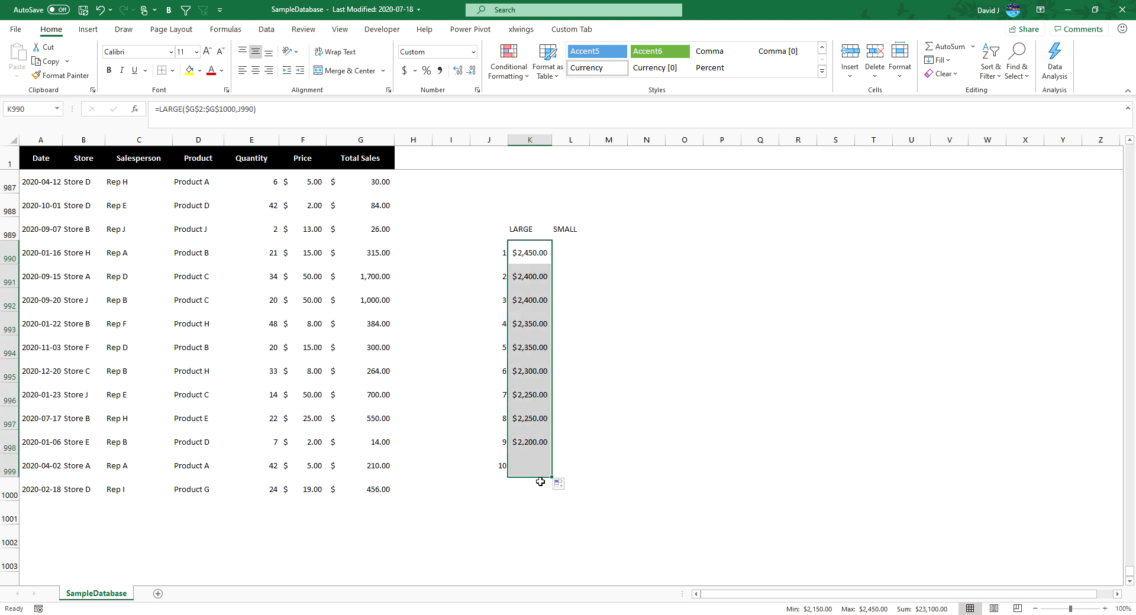
click(540, 465)
click(325, 108)
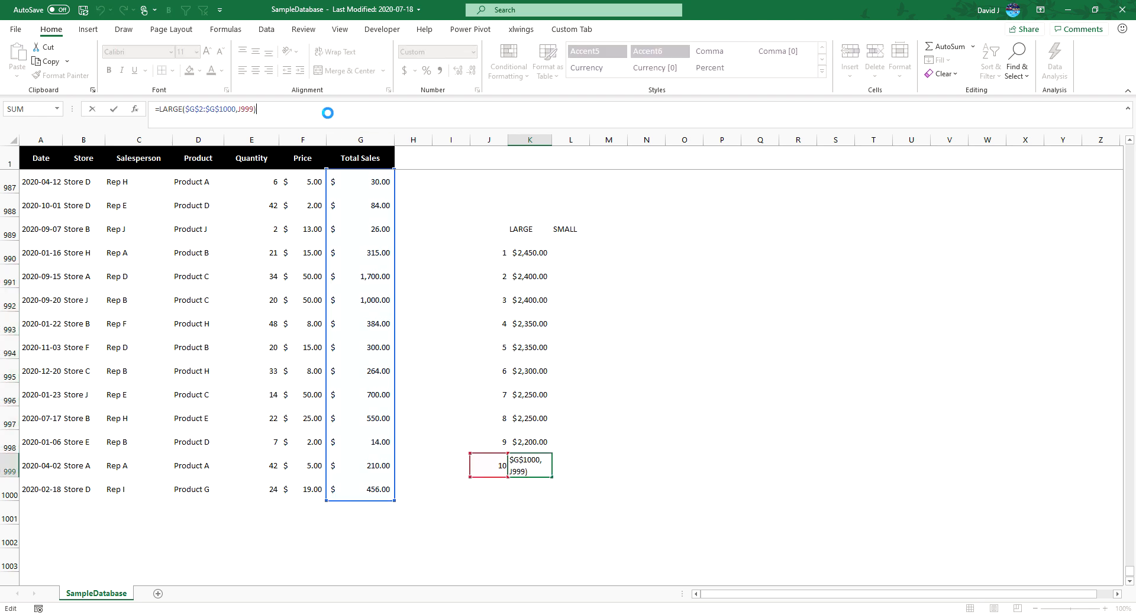
key(Return)
- Examine the LARGE formulas down column K, checking that each one refers to the rank in its own row
click(526, 255)
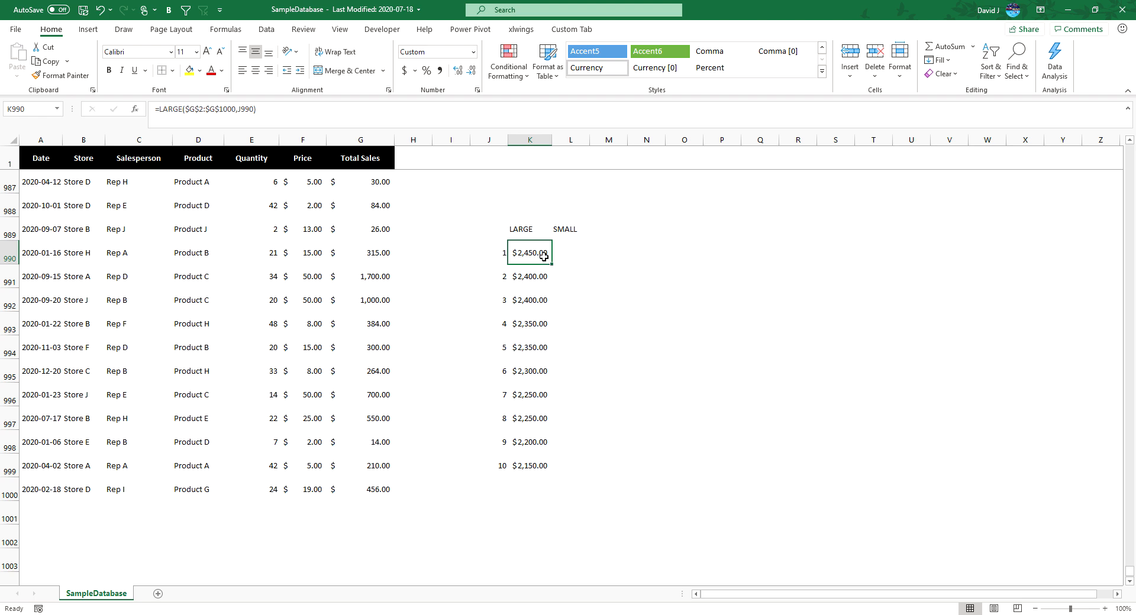
click(542, 275)
key(Down)
key(Down)
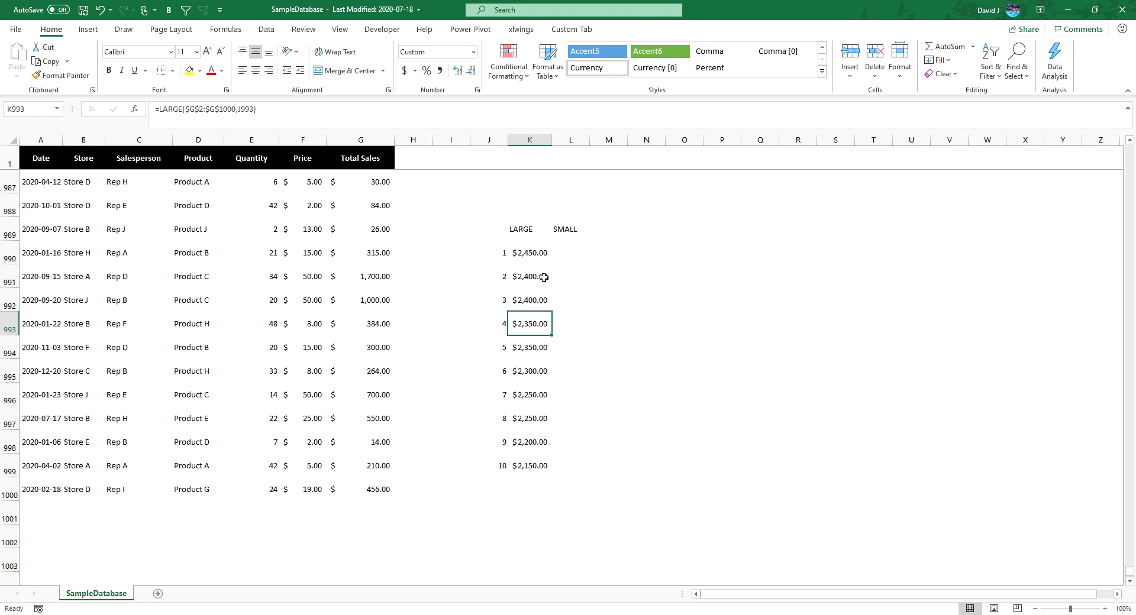
key(Down)
key(Down)
key(Down)
key(Down)
key(Down)
key(Down)
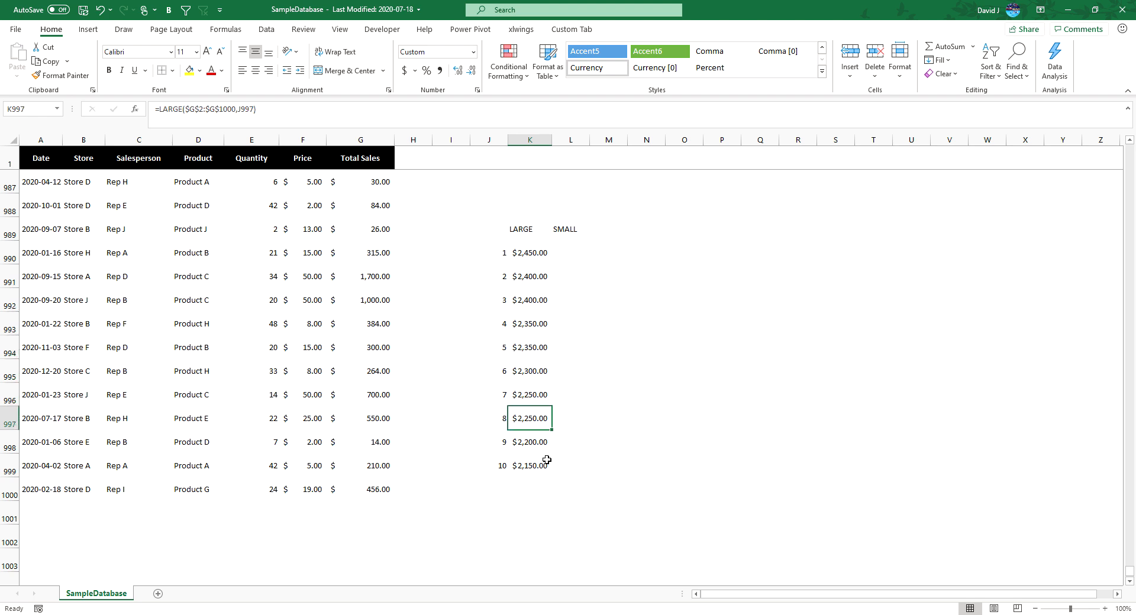
- Copy the LARGE formula from K990 into L990 and move its rank reference back to J990
click(533, 255)
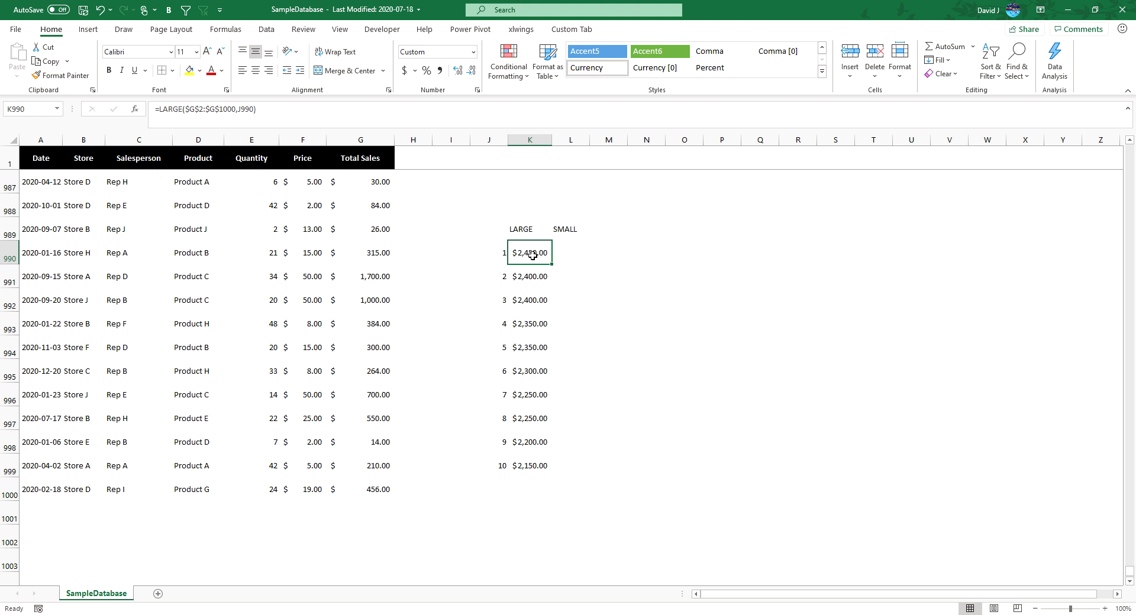
key(ctrl+c)
key(Right)
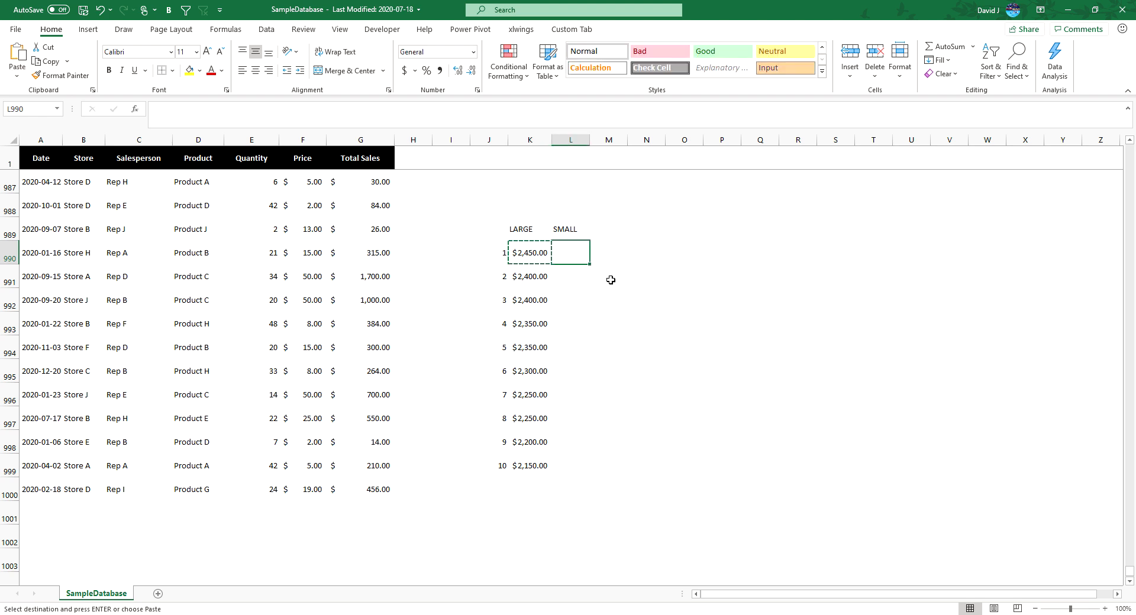
key(ctrl+v)
click(304, 118)
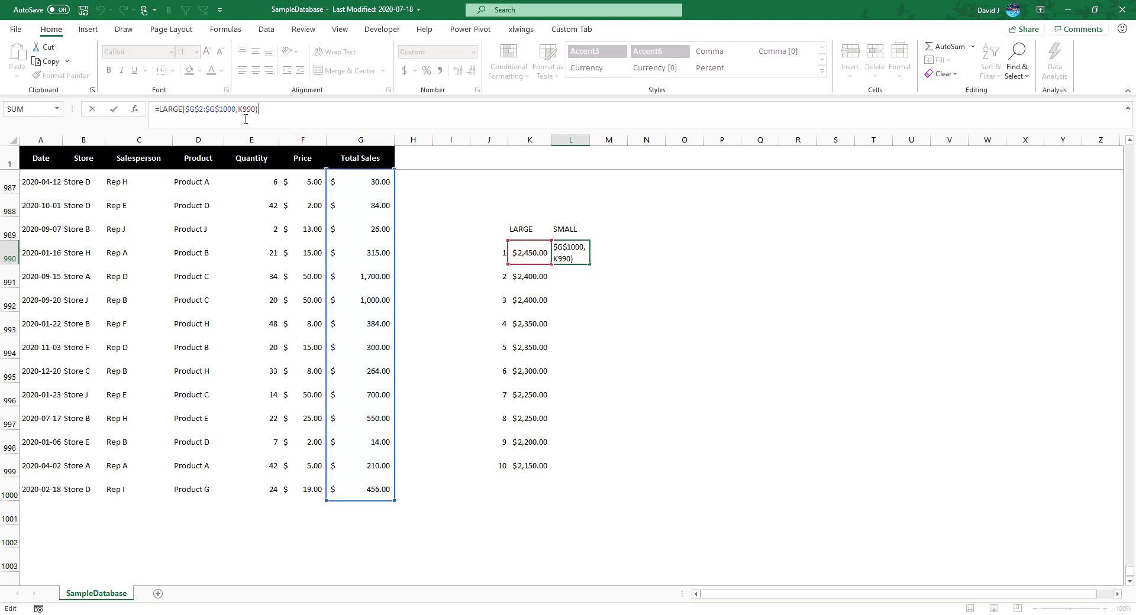
drag(527, 240, 488, 241)
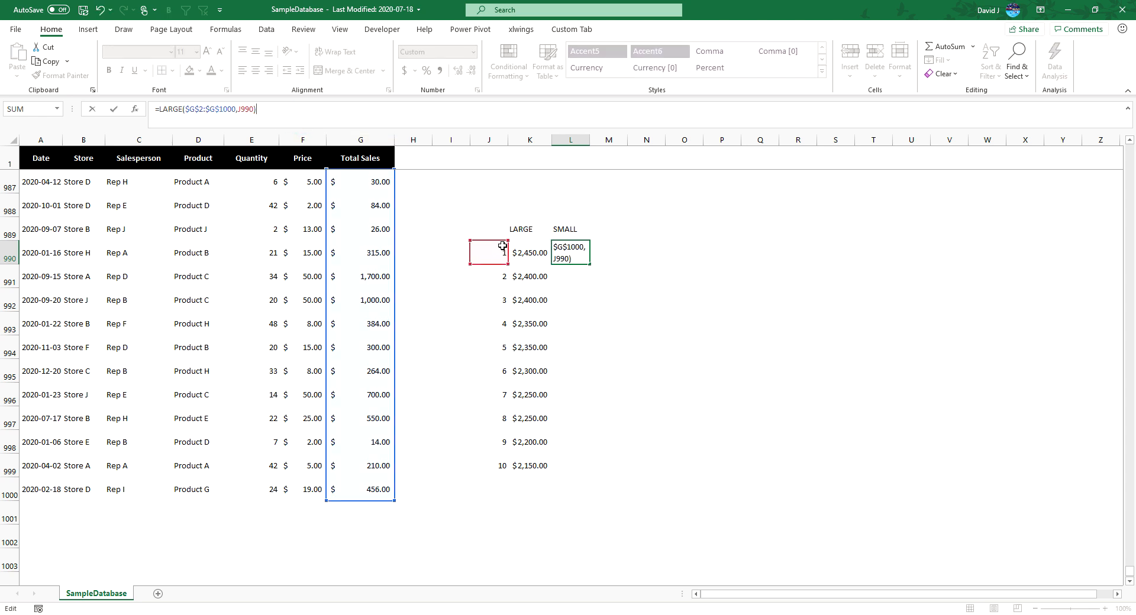
- Lock the column of the rank reference in L990 so the formula reads =LARGE($G$2:$G$1000,$J990)
click(246, 109)
key(F4)
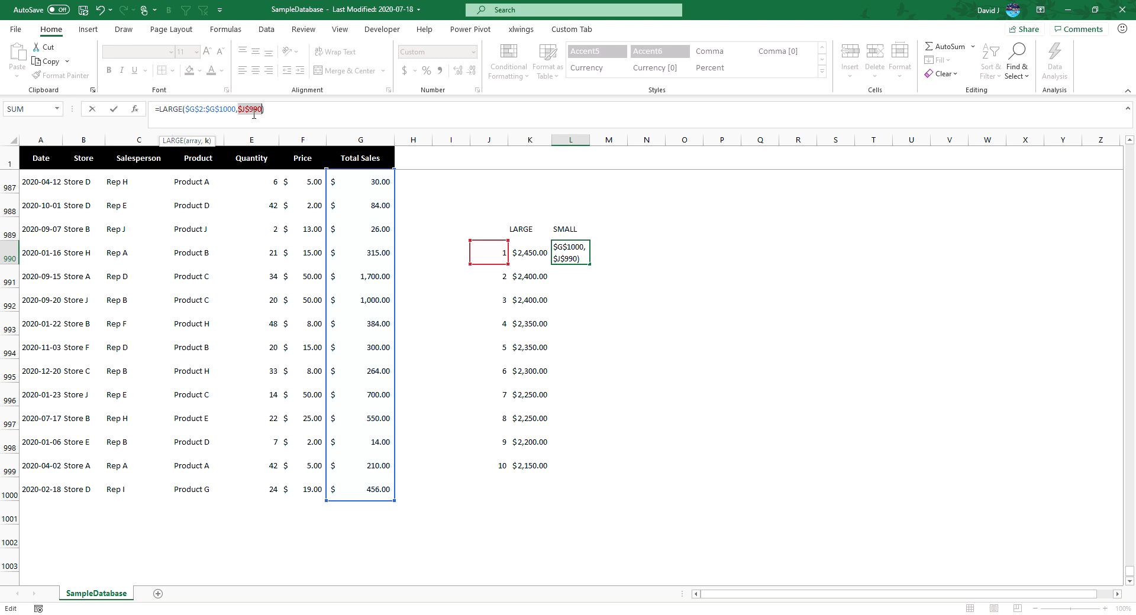
key(F4)
key(F4)
key(ctrl+Return)
- Copy the formula with the $J990 reference from L990 back into K990 and compare the two cells
key(ctrl+c)
key(Left)
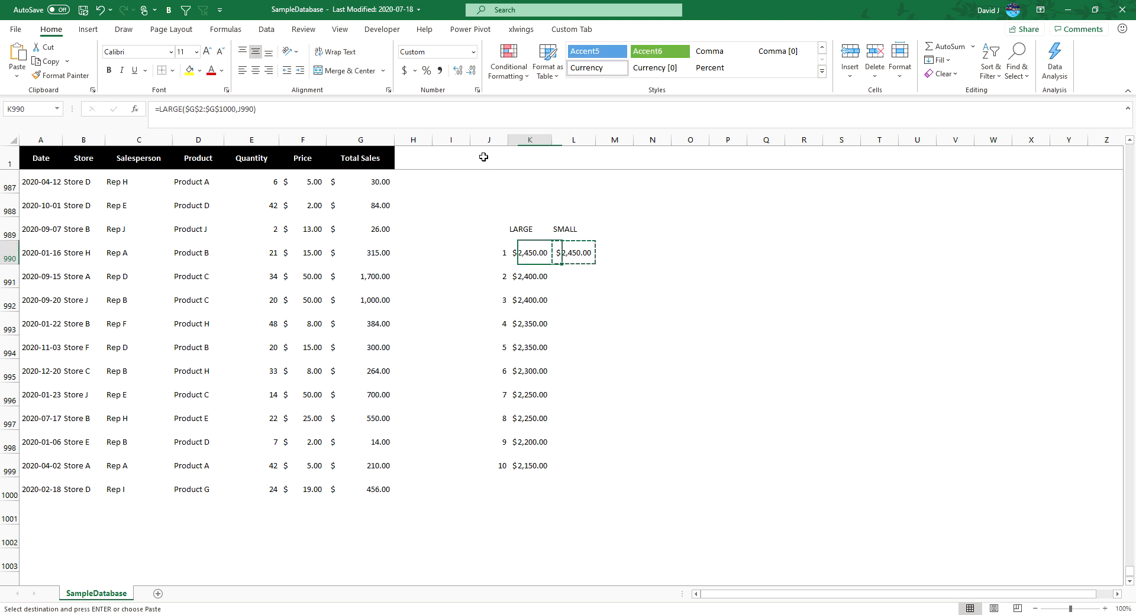
key(ctrl+v)
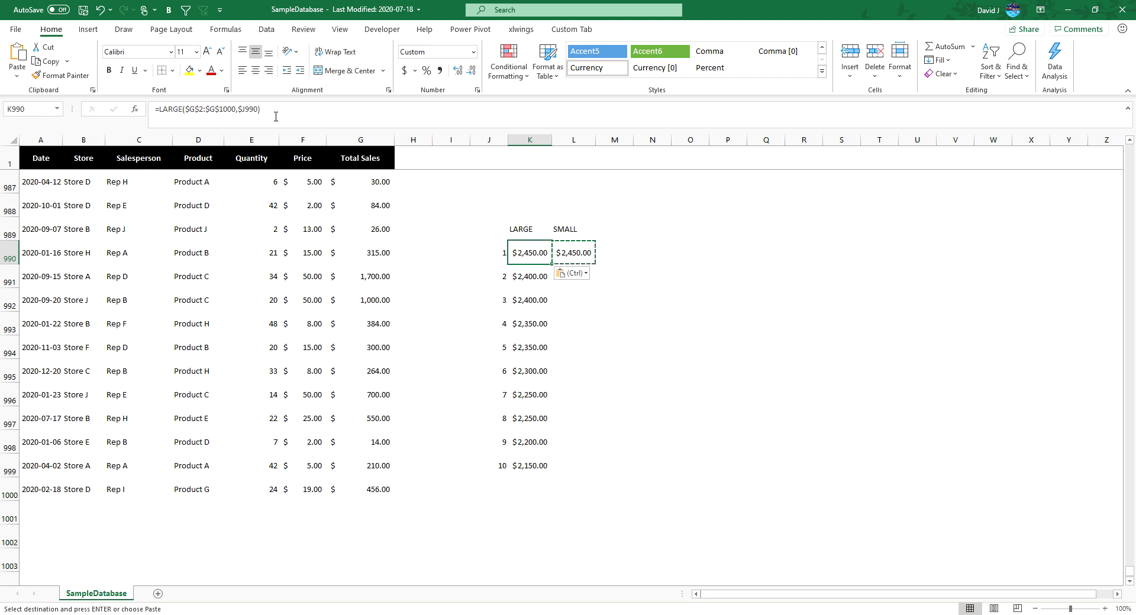
key(Right)
key(Left)
key(Right)
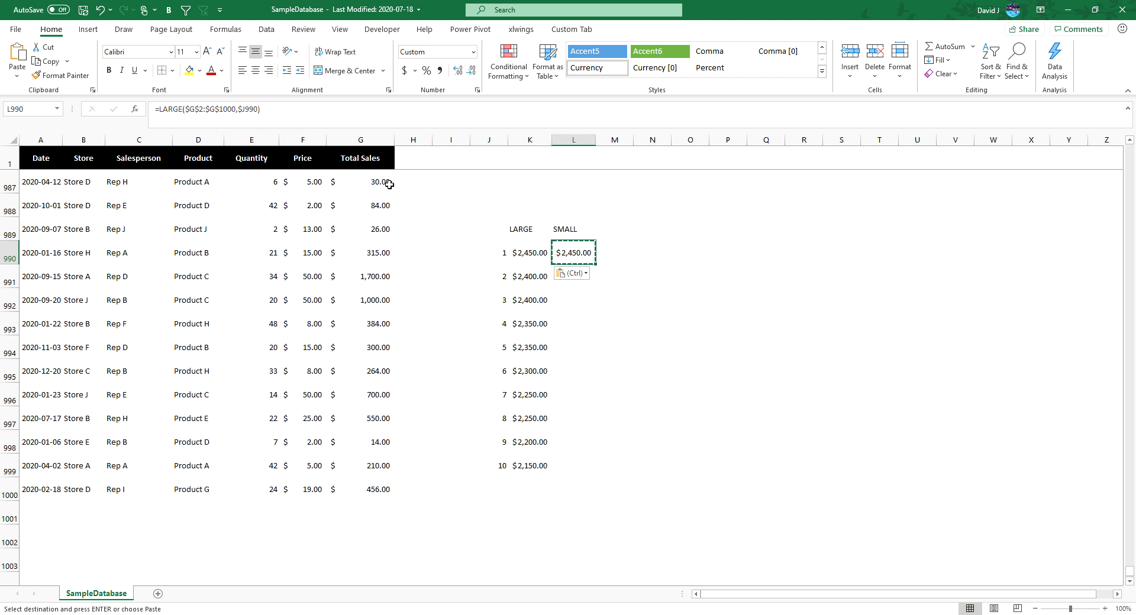
- Replace the function in L990 with SMALL so the formula reads =SMALL($G$2:$G$1000,$J990)
key(Escape)
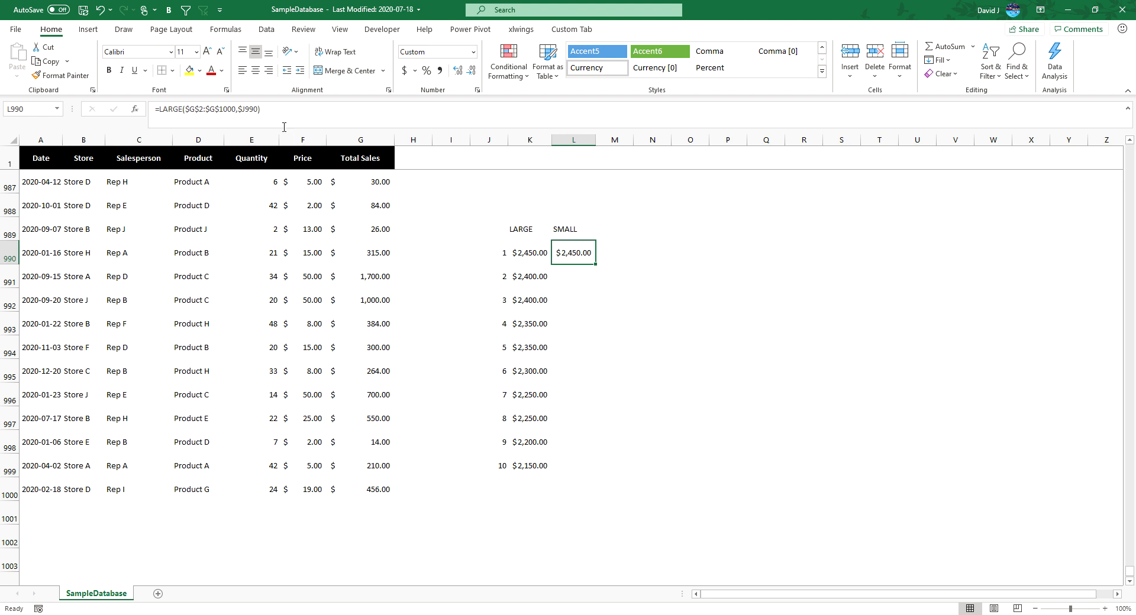
click(182, 109)
key(BackSpace)
key(BackSpace)
key(BackSpace)
key(BackSpace)
key(BackSpace)
text(SMALL)
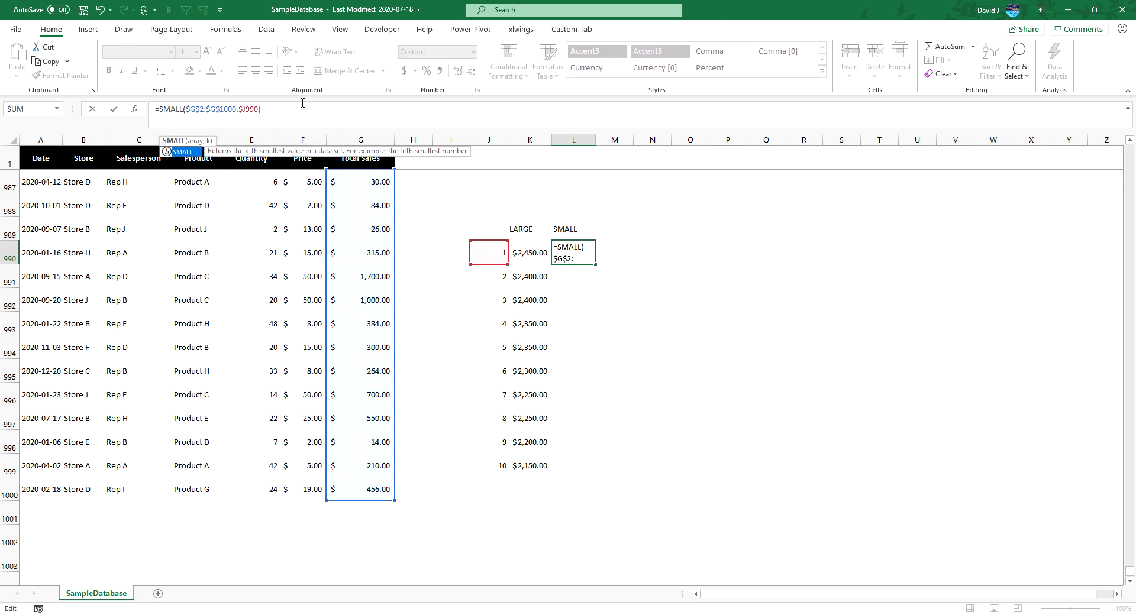
click(259, 113)
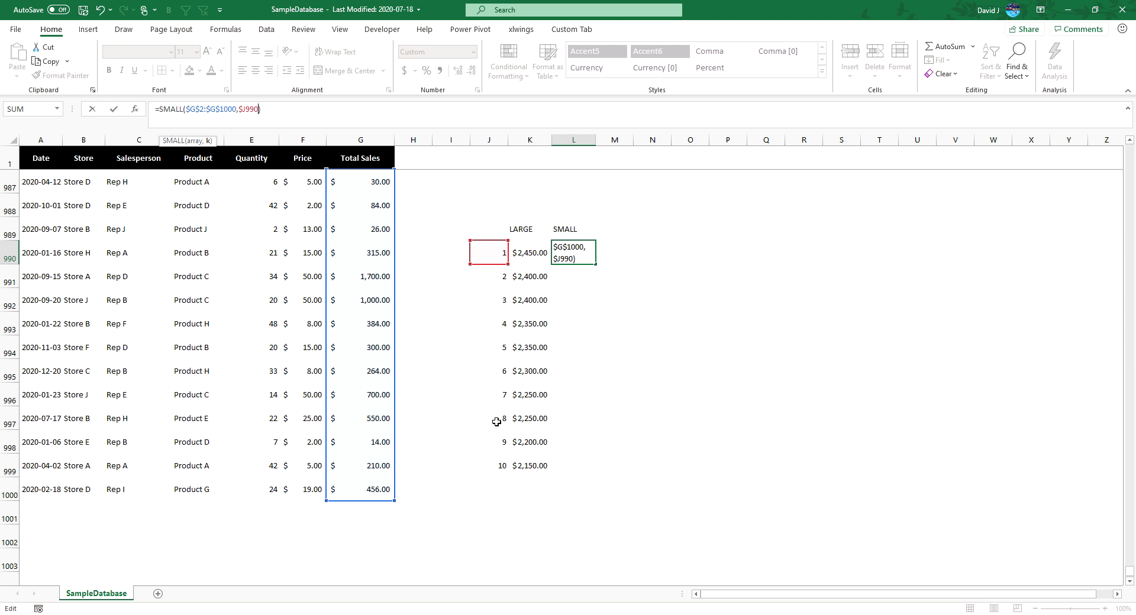
key(ctrl+Return)
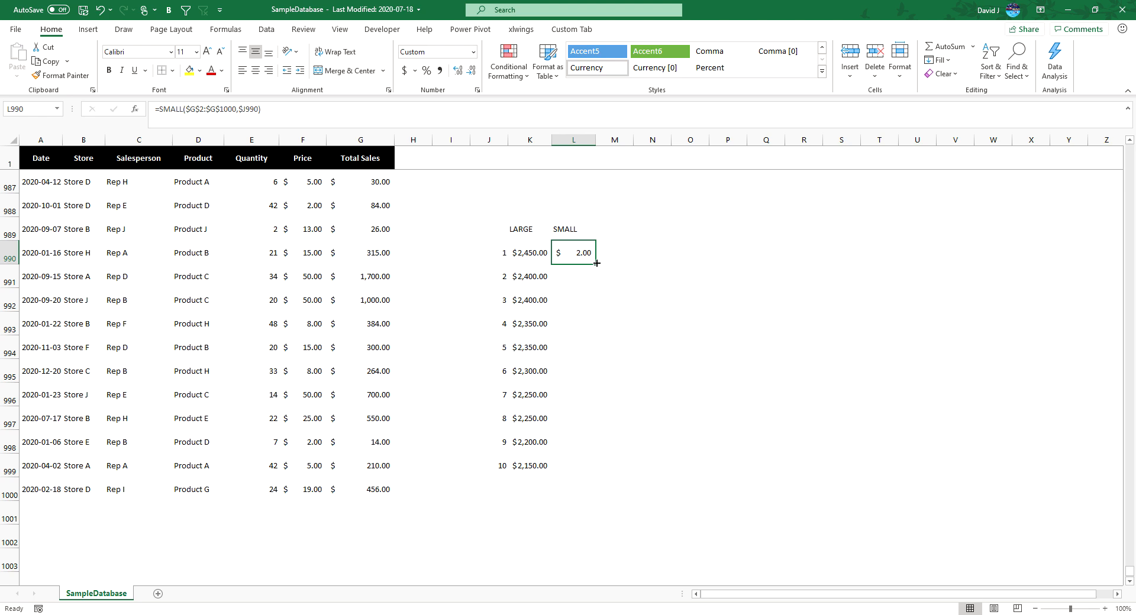
- Fill the SMALL formula from L990 down to L999 and check the rank references in the copied cells
drag(596, 263, 593, 468)
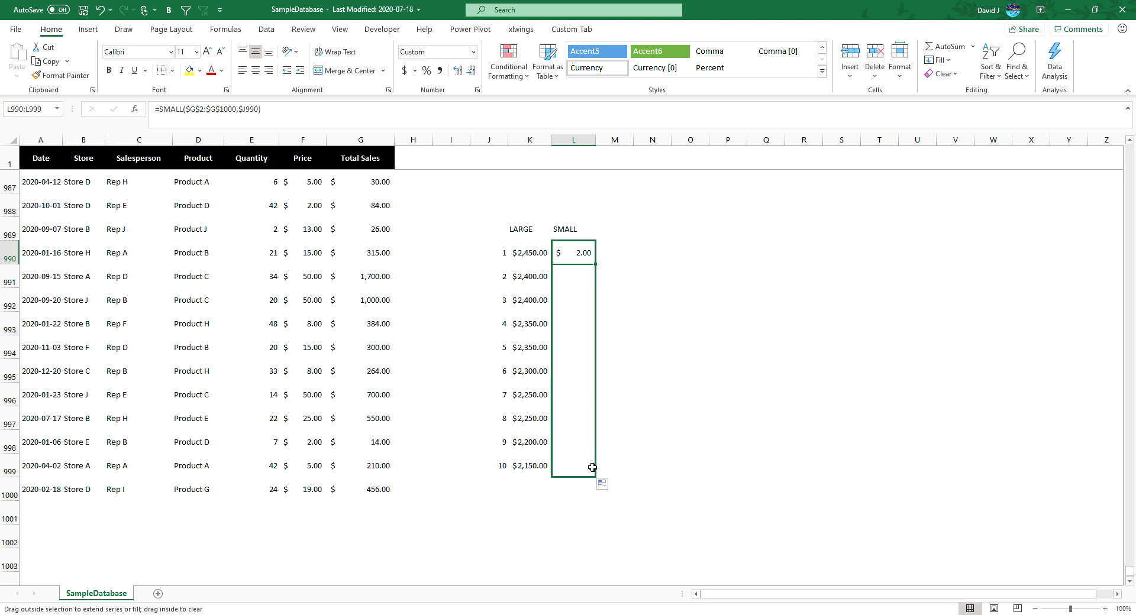
click(583, 250)
key(Down)
key(Down)
key(Down)
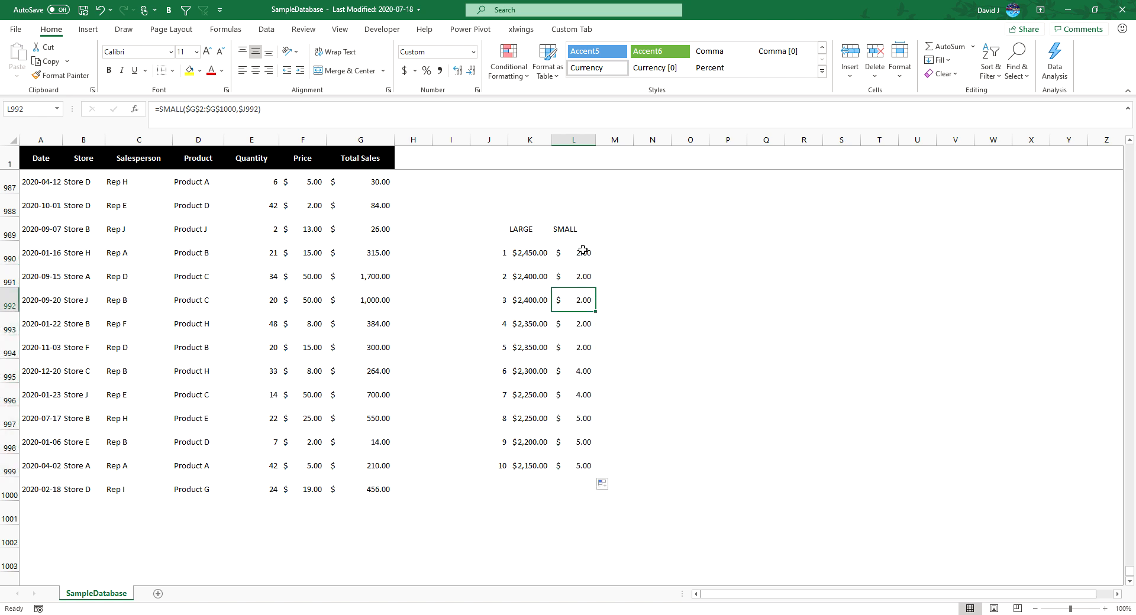
click(583, 249)
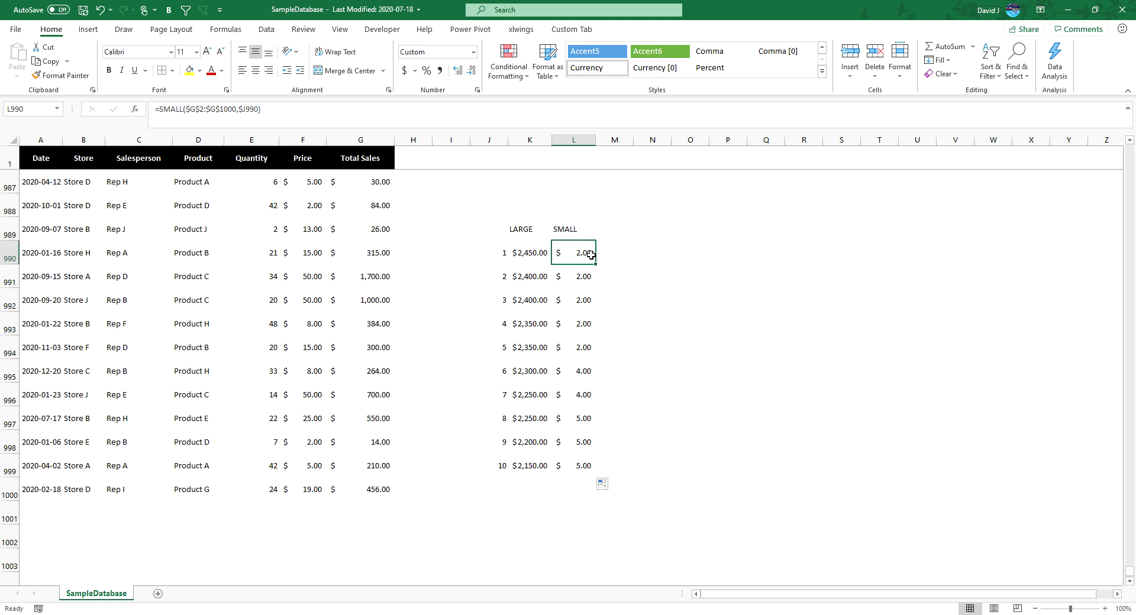
click(582, 466)
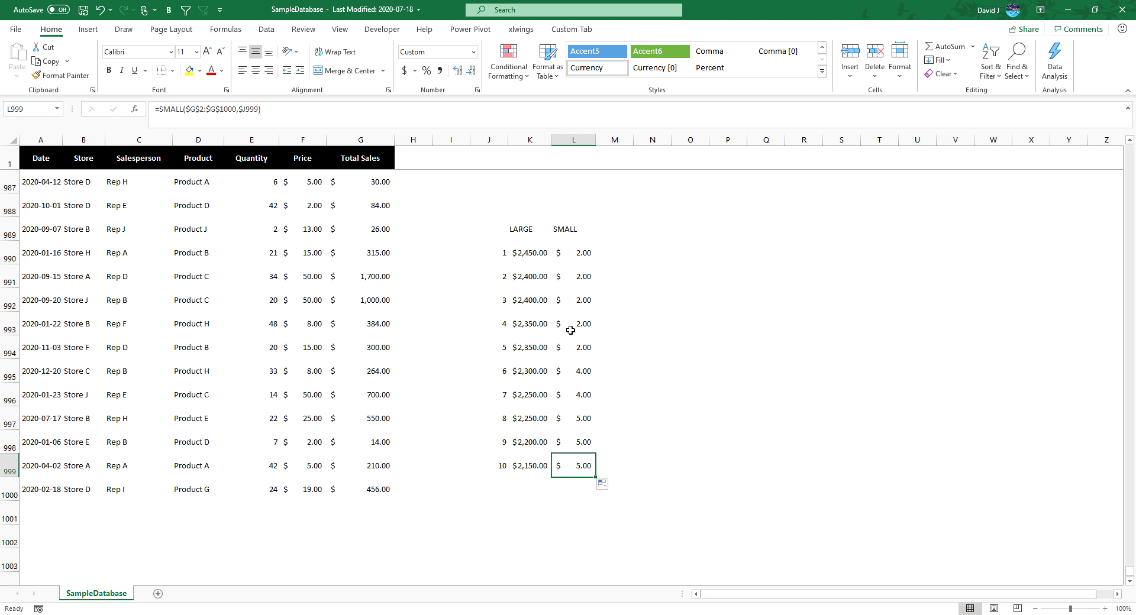
- Clear the whole LARGE and SMALL ranking table in J989:L999
drag(489, 232, 568, 458)
key(Delete)
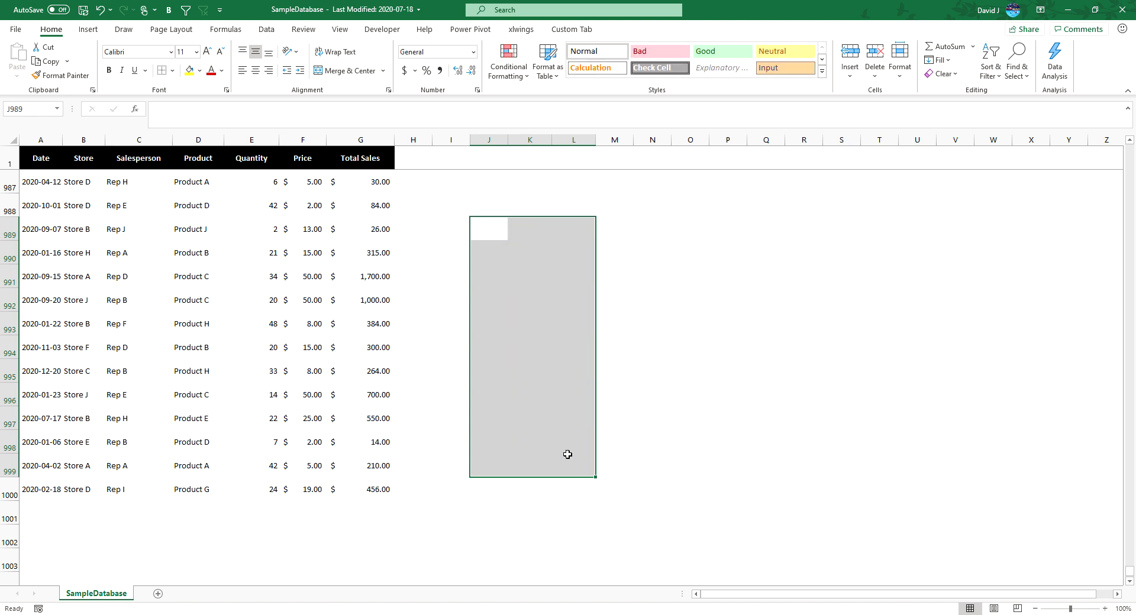
- Enter =COUNT(G:G) in J1000 to count the numeric values in the Total Sales column
click(483, 482)
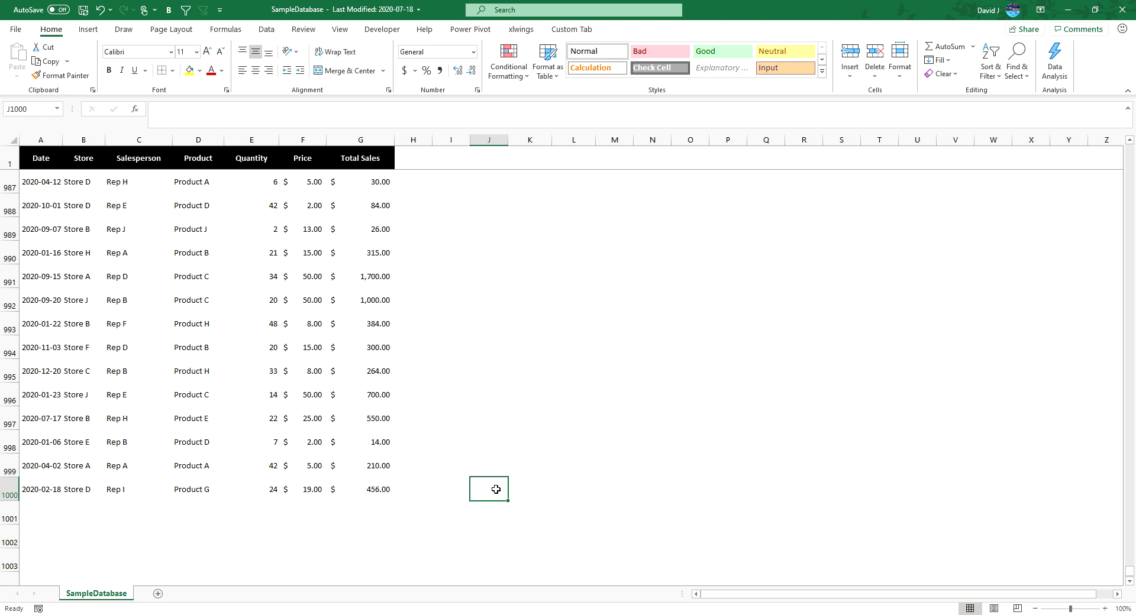
text(=coun)
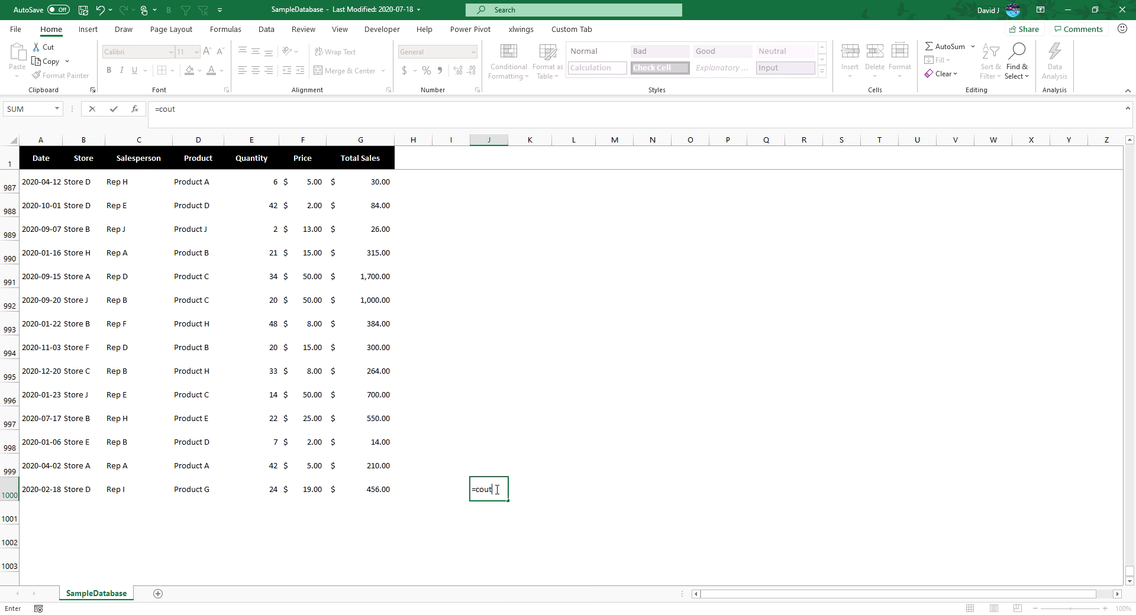
text(t()
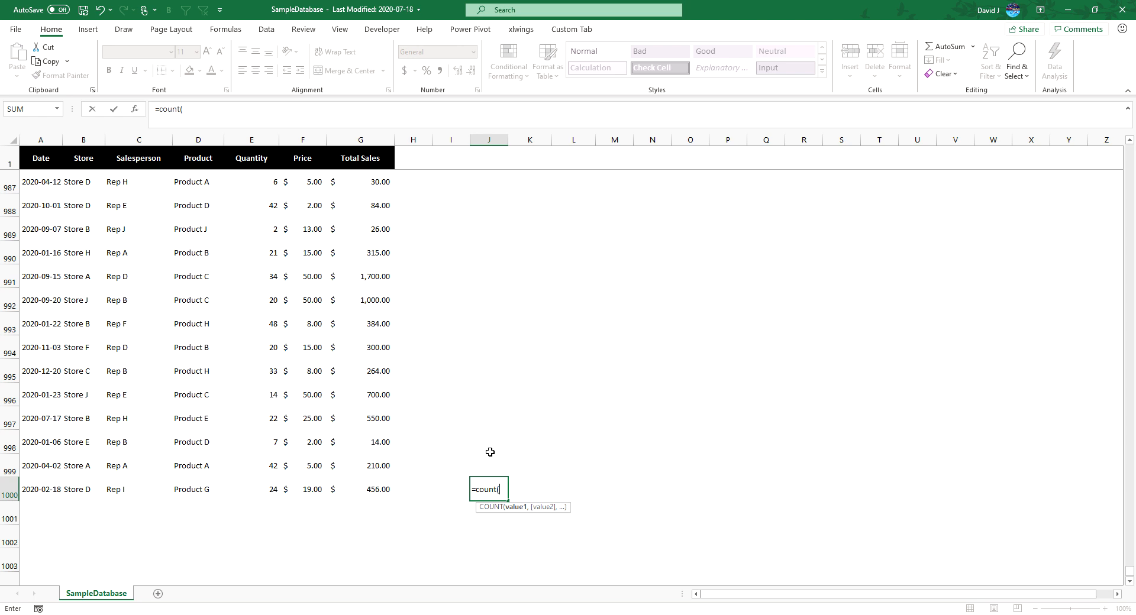
click(363, 140)
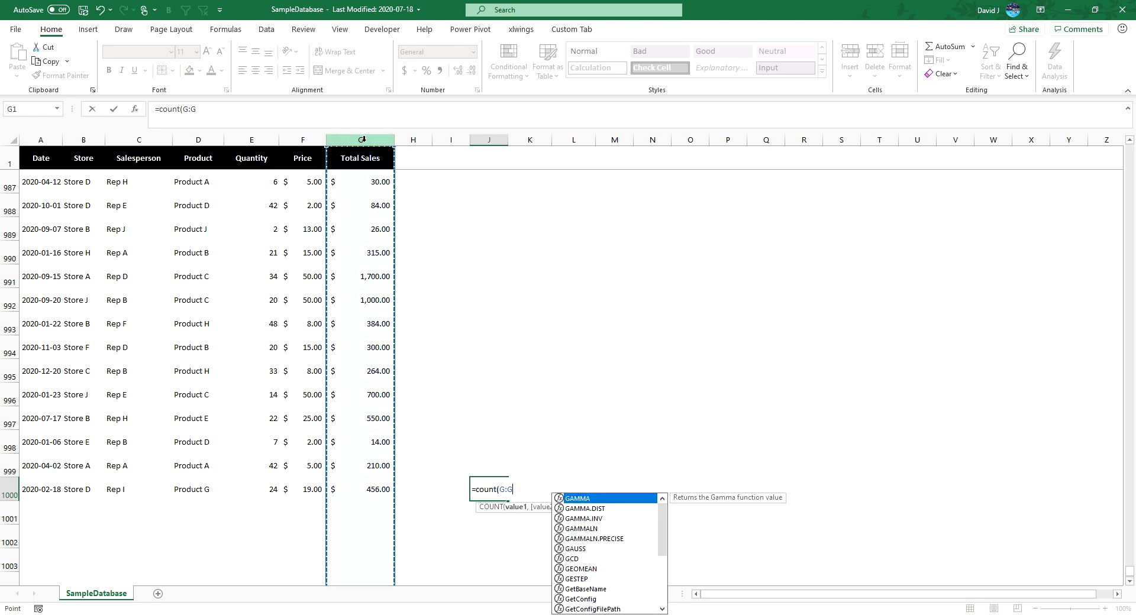
text())
key(ctrl+Return)
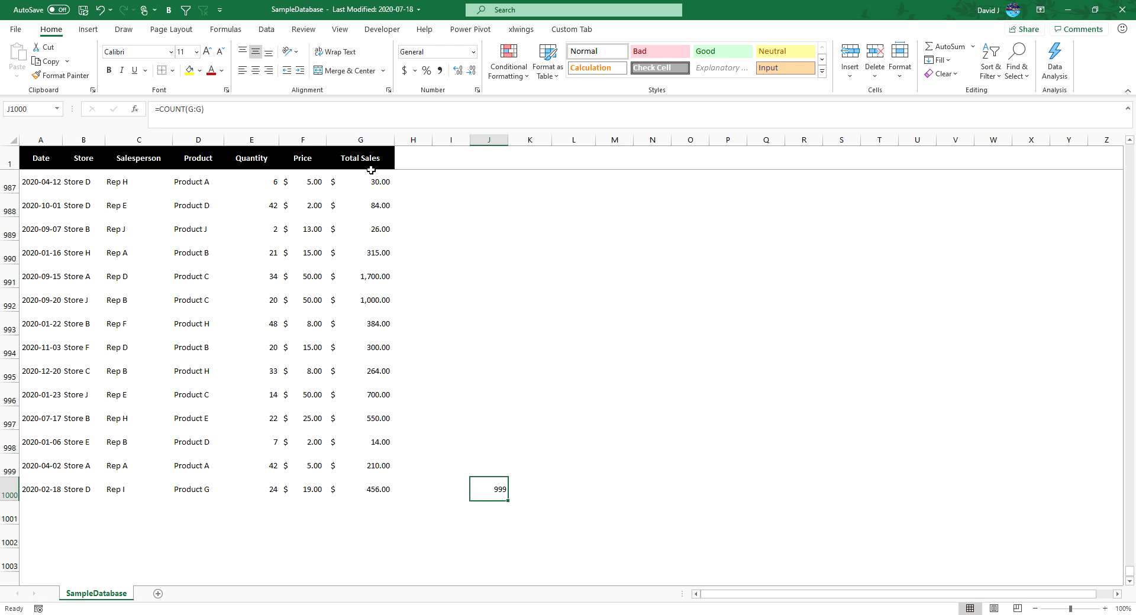
- Select the Total Sales values in G2:G1000, turn on Count in the status bar, and compare it with J1000
click(368, 158)
key(Down)
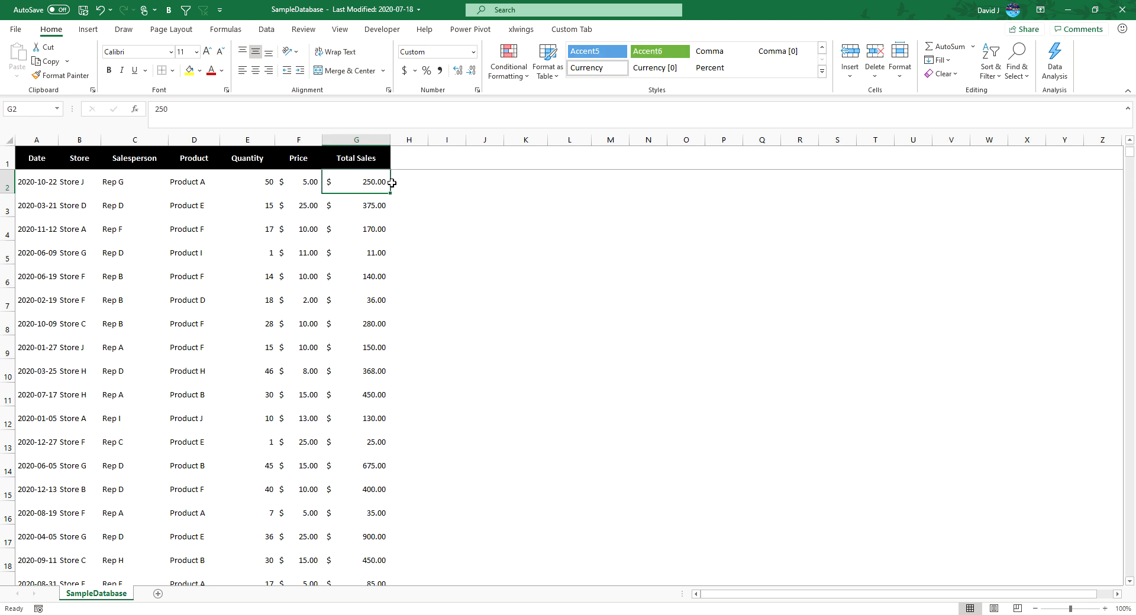
shift+double_click(378, 192)
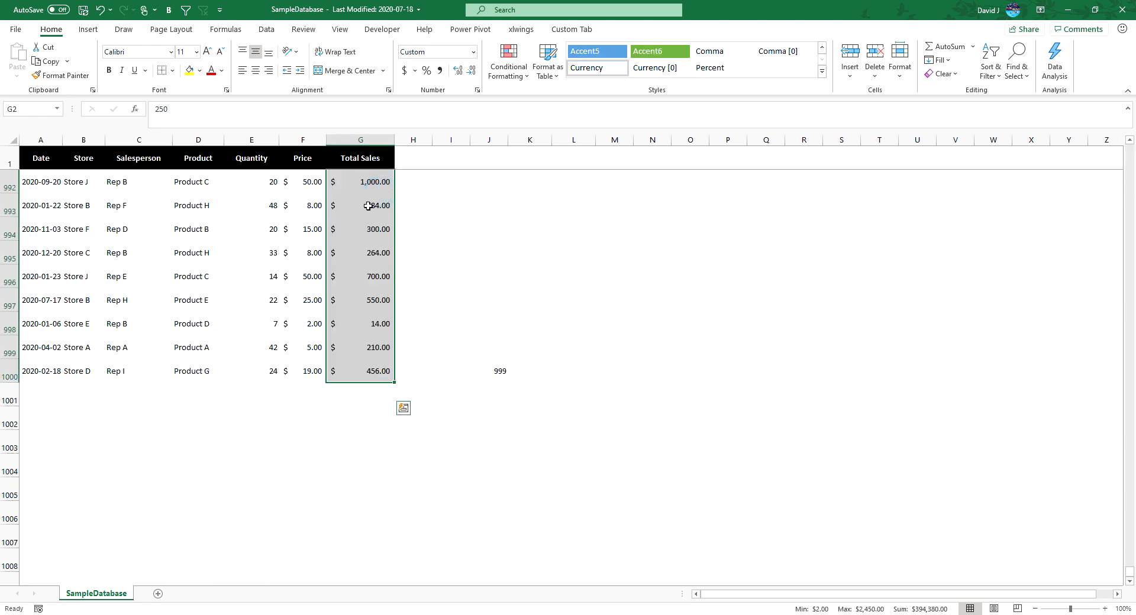
right_click(879, 610)
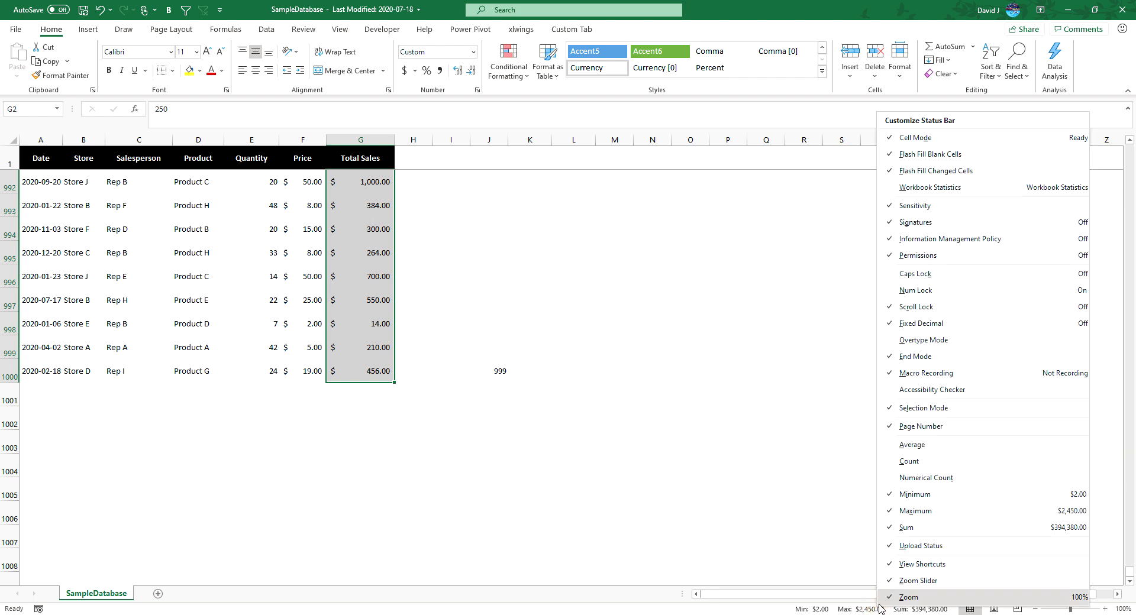
click(930, 464)
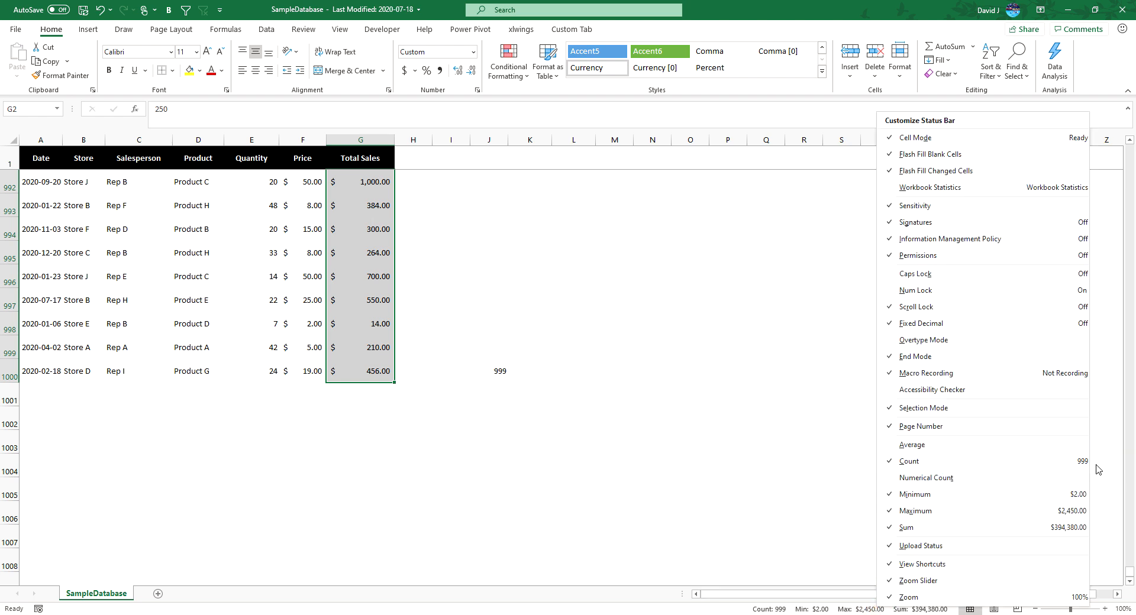
click(517, 442)
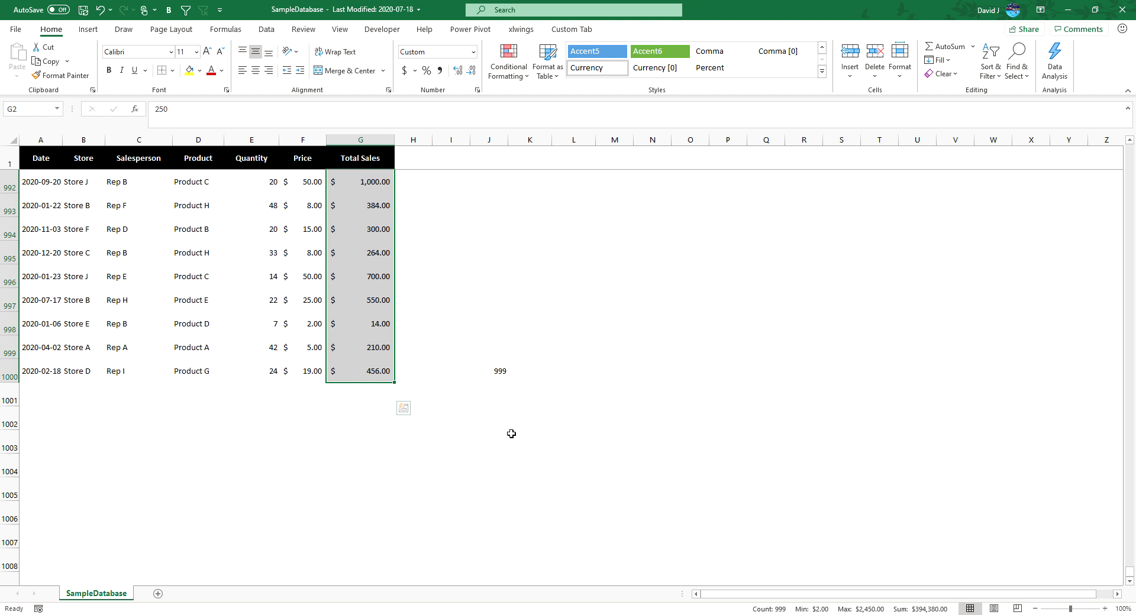
click(504, 373)
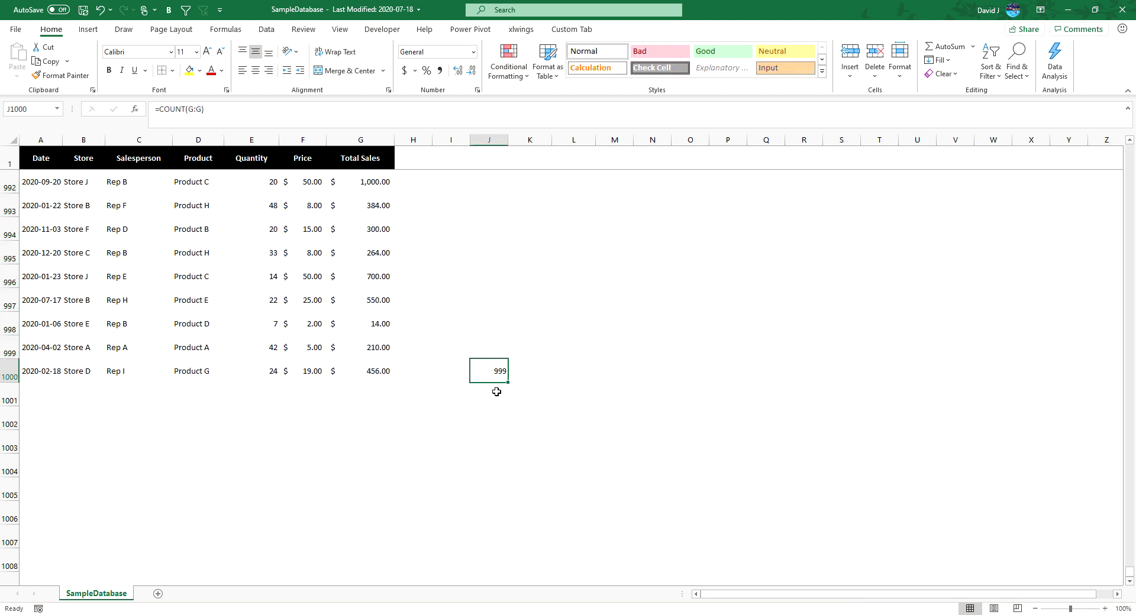
- Clear the Total Sales values in G998 and G999 and check how the COUNT formula in J1000 responds
click(368, 329)
key(Delete)
key(Down)
key(Delete)
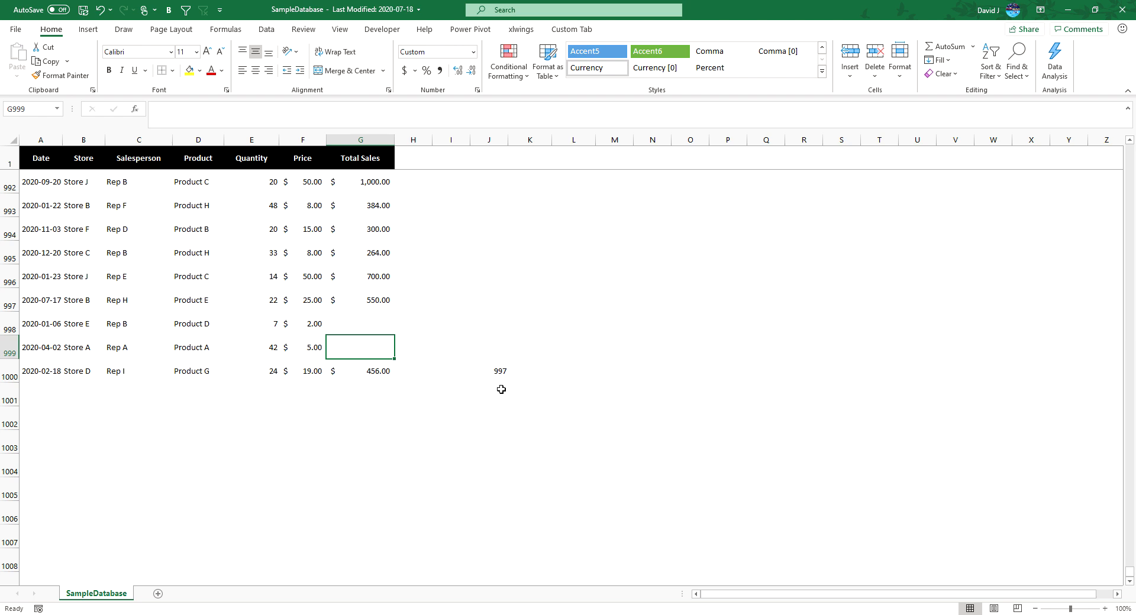
click(356, 378)
click(501, 374)
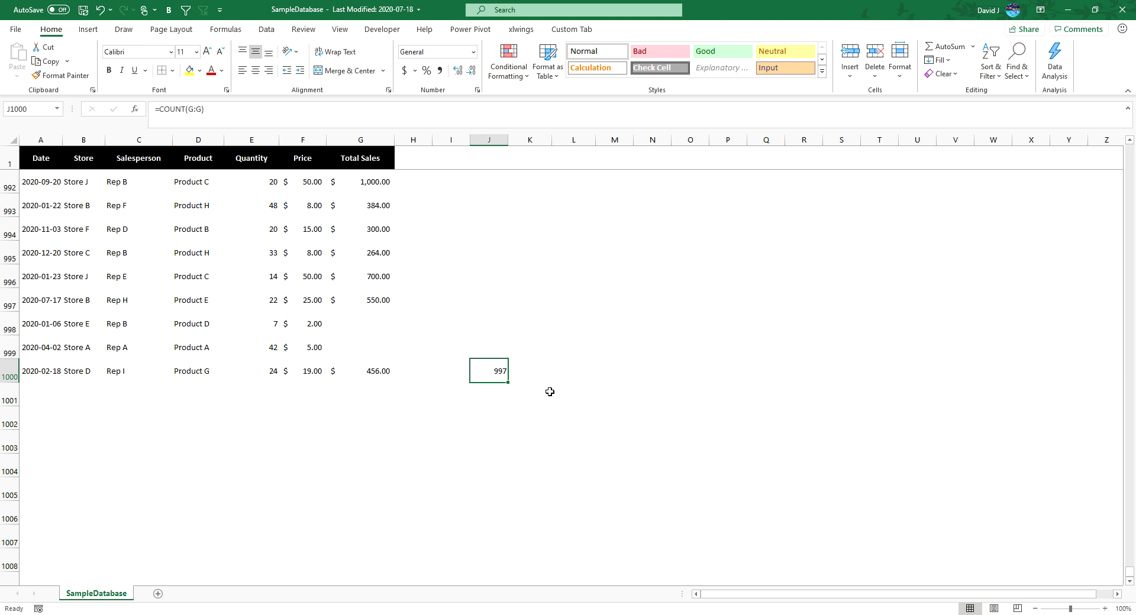
click(502, 348)
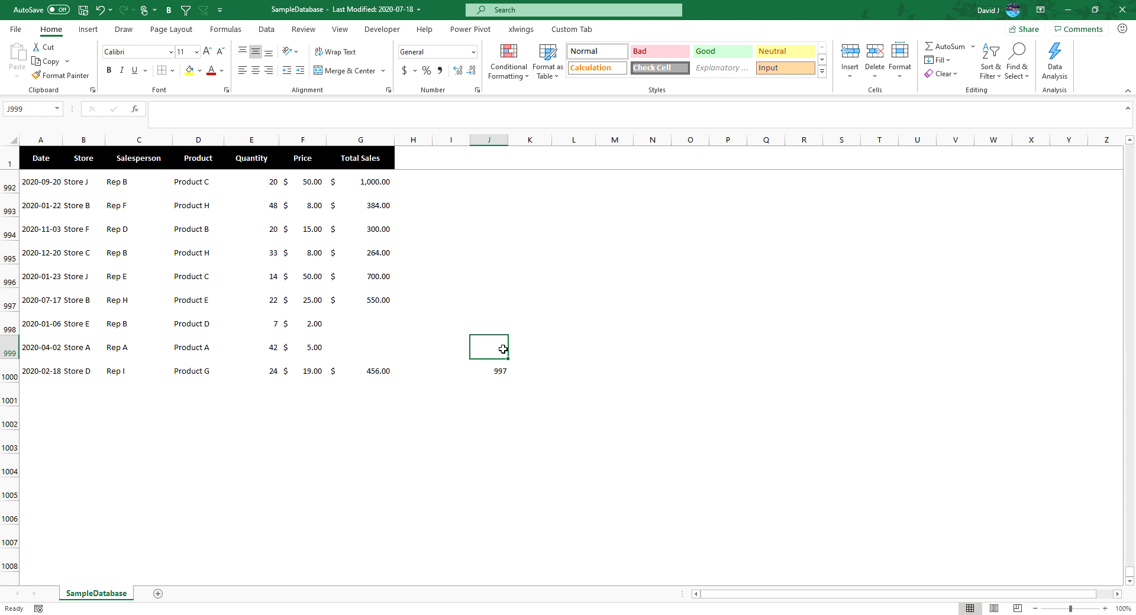
click(495, 375)
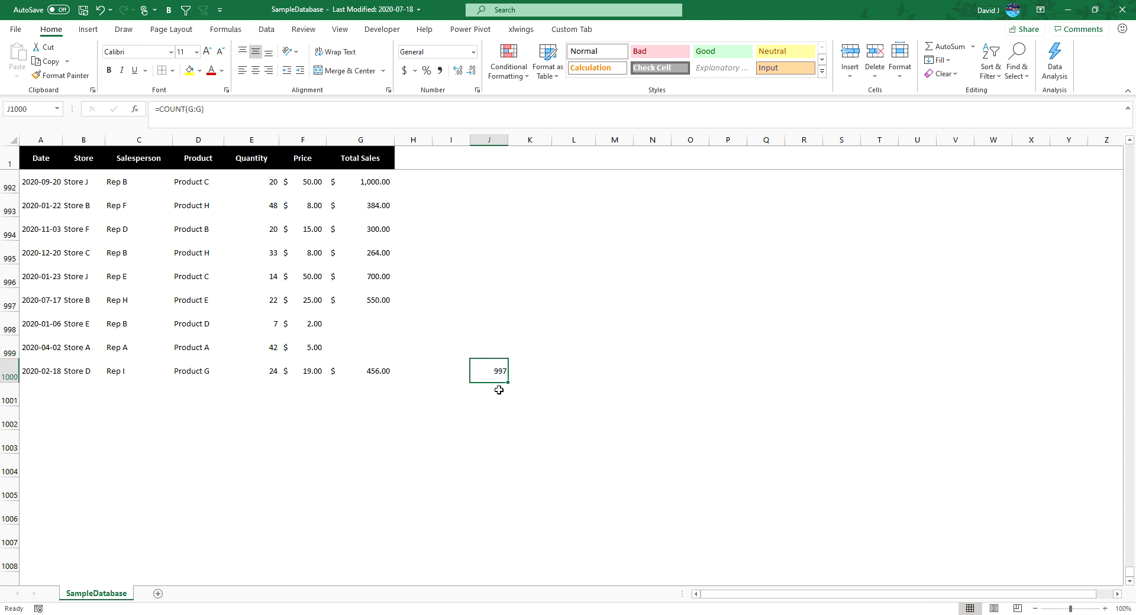
- Undo the clearing of G998 and G999 and delete the COUNT formula from J1000
key(ctrl+z)
key(ctrl+z)
drag(510, 375, 500, 375)
click(500, 375)
key(Delete)
key(Left)
key(Left)
key(Left)
key(Down)
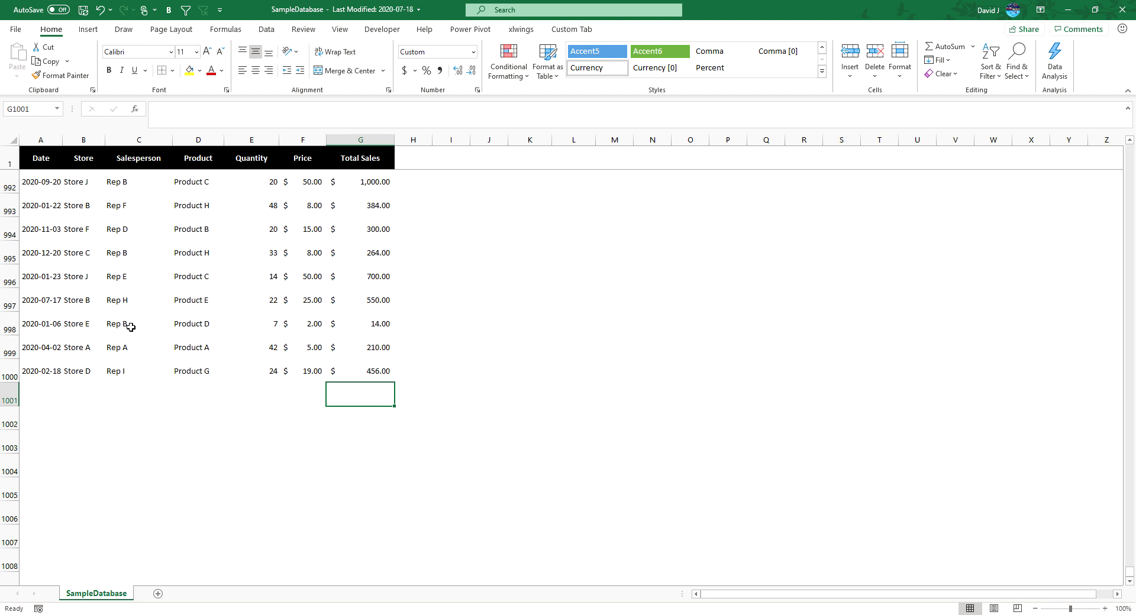
- Enter =DATE(2021,1,5) in A1001, directly below the last entry of the Date column
click(40, 393)
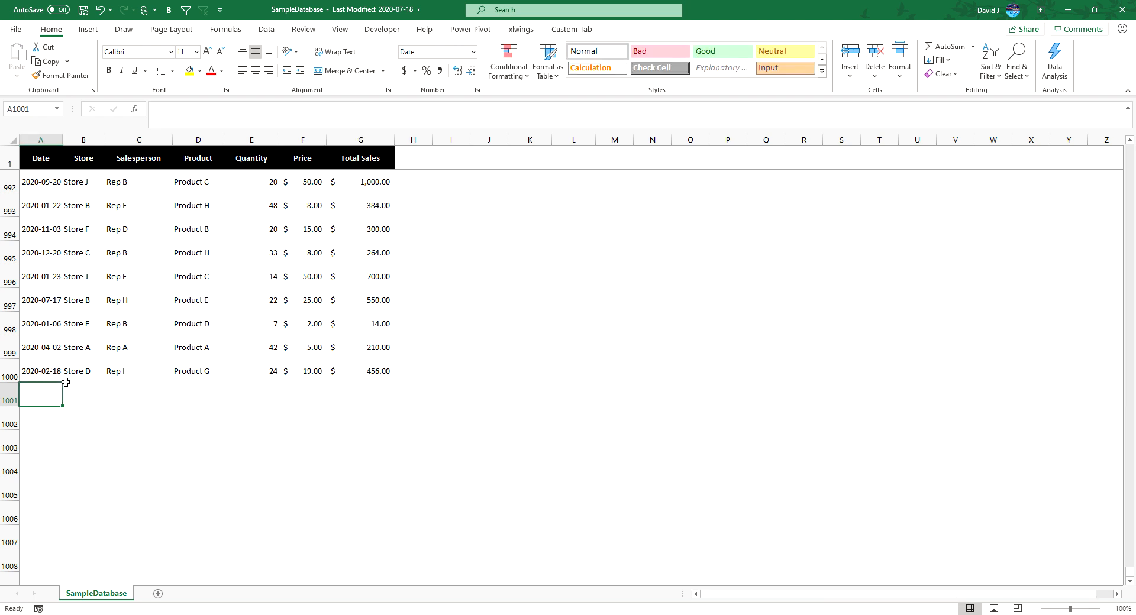
text(=da)
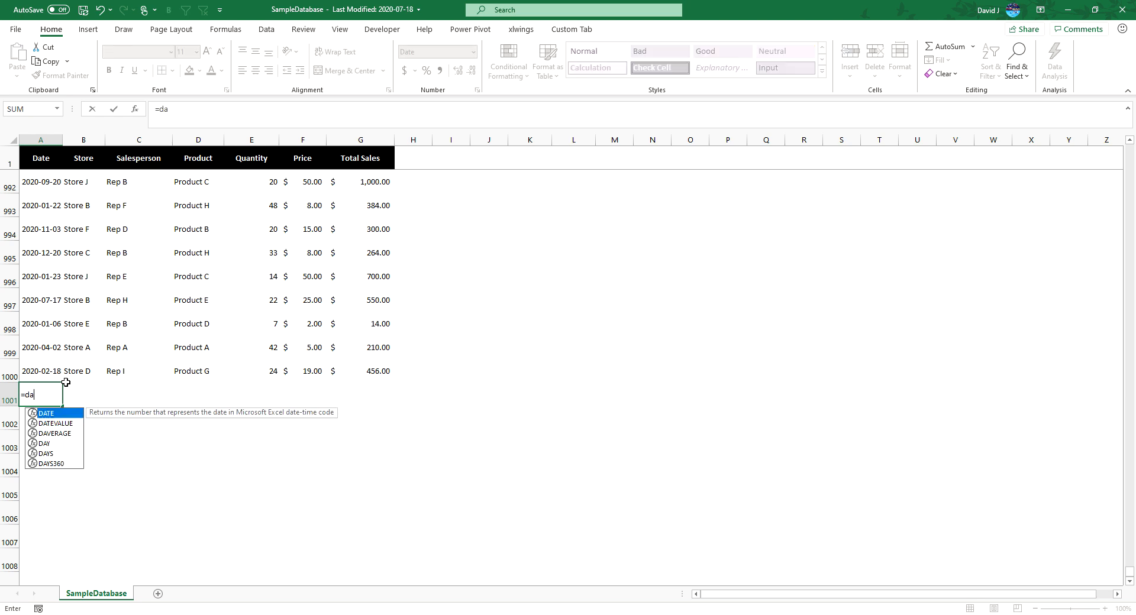
text(te()
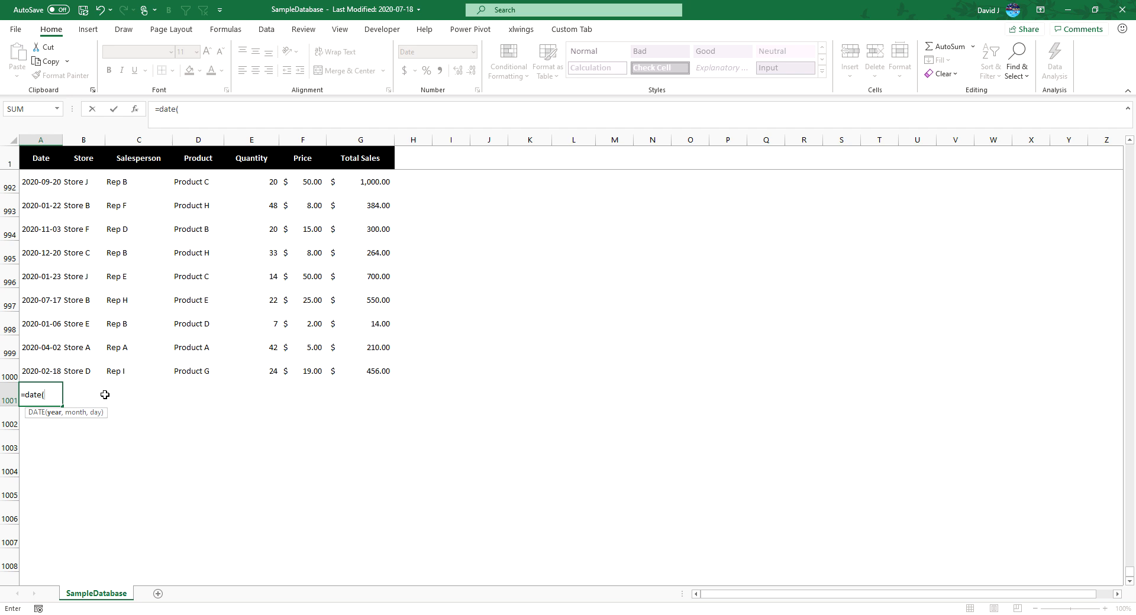
text(2021,1,5))
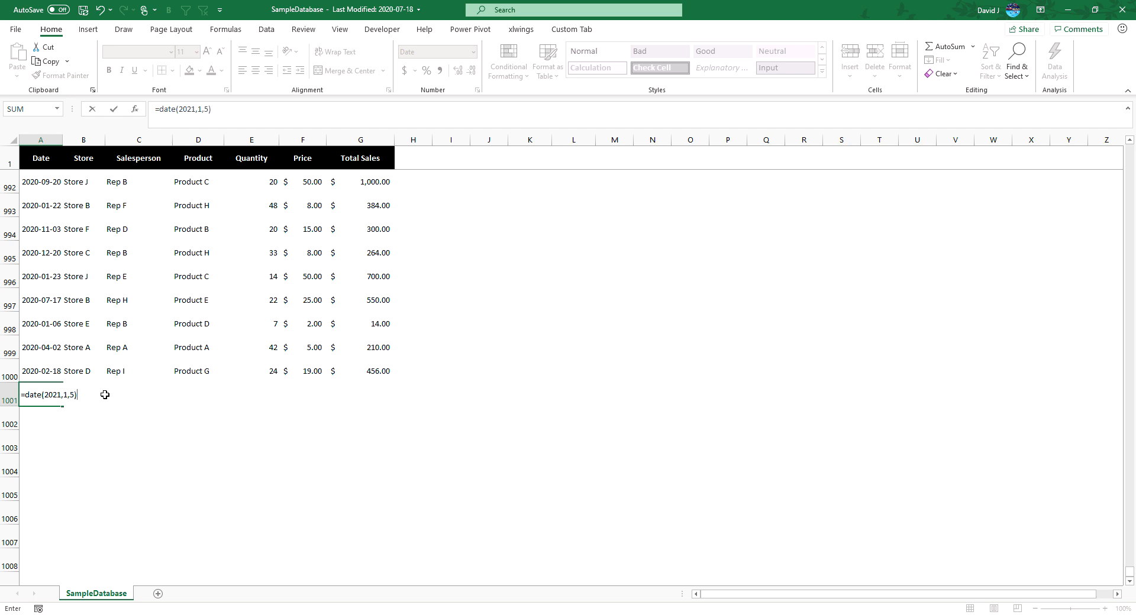
key(ctrl+Return)
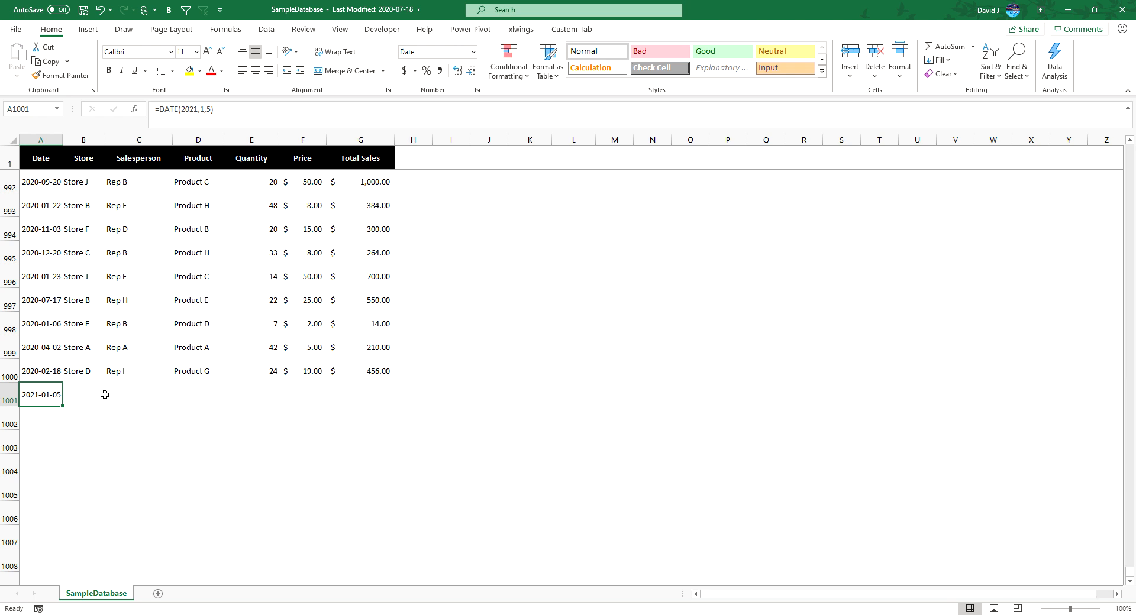
- Add 2 to the month argument in A1001 so the formula reads =DATE(2021,1+2,5)
click(204, 109)
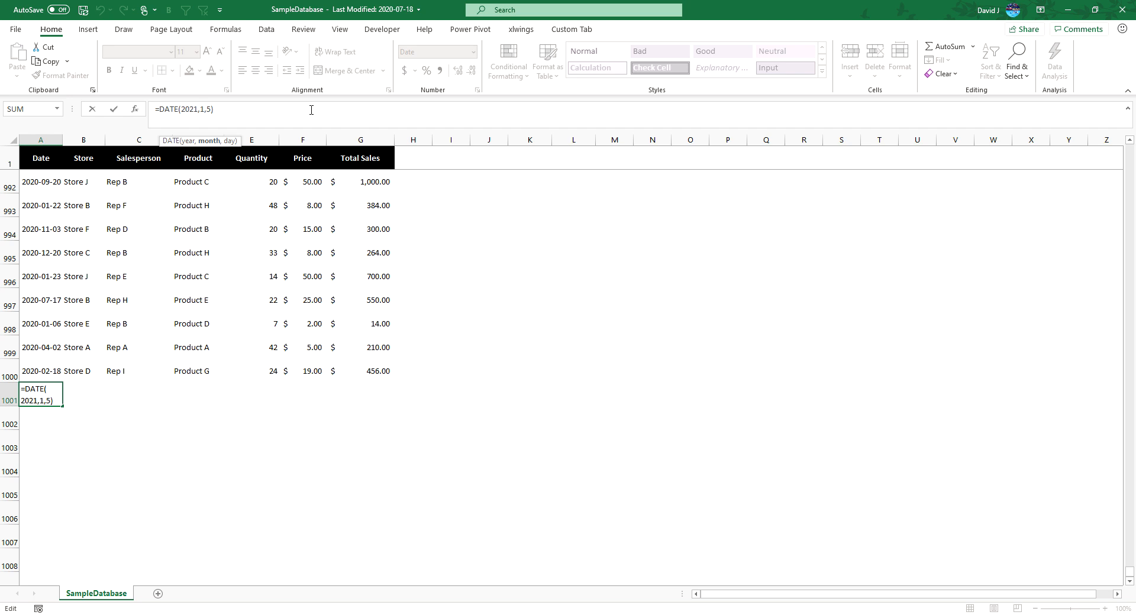
text(+2)
key(Return)
key(Up)
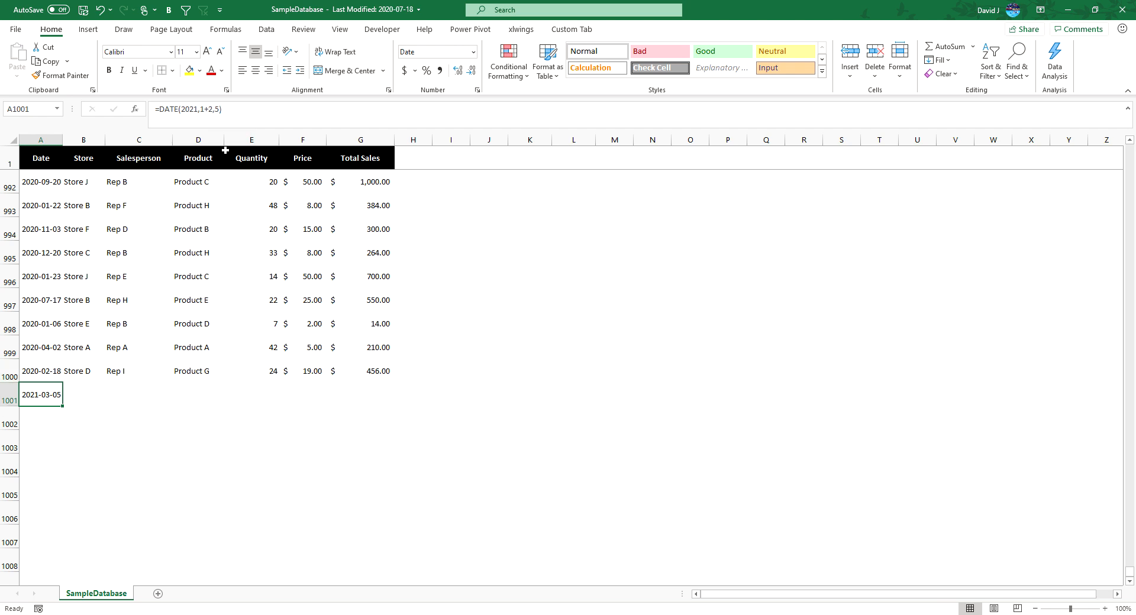
- Add 7 to the day argument in A1001 so the formula reads =DATE(2021,1+2,5+7)
click(219, 110)
text(+7)
key(Return)
key(Up)
click(228, 109)
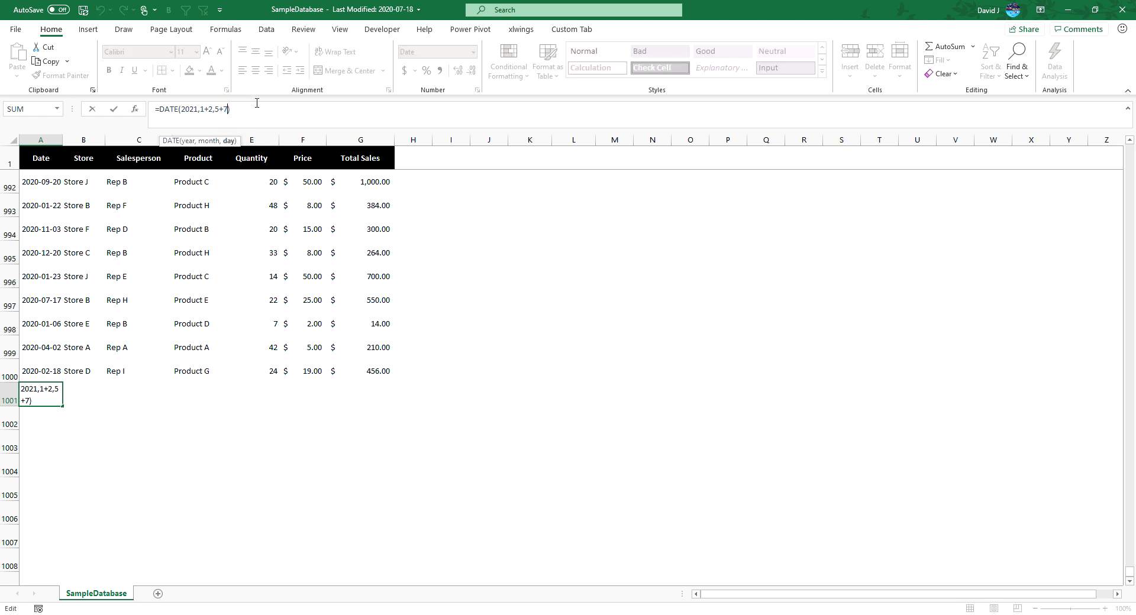
key(BackSpace)
key(BackSpace)
key(BackSpace)
key(BackSpace)
key(BackSpace)
key(Escape)
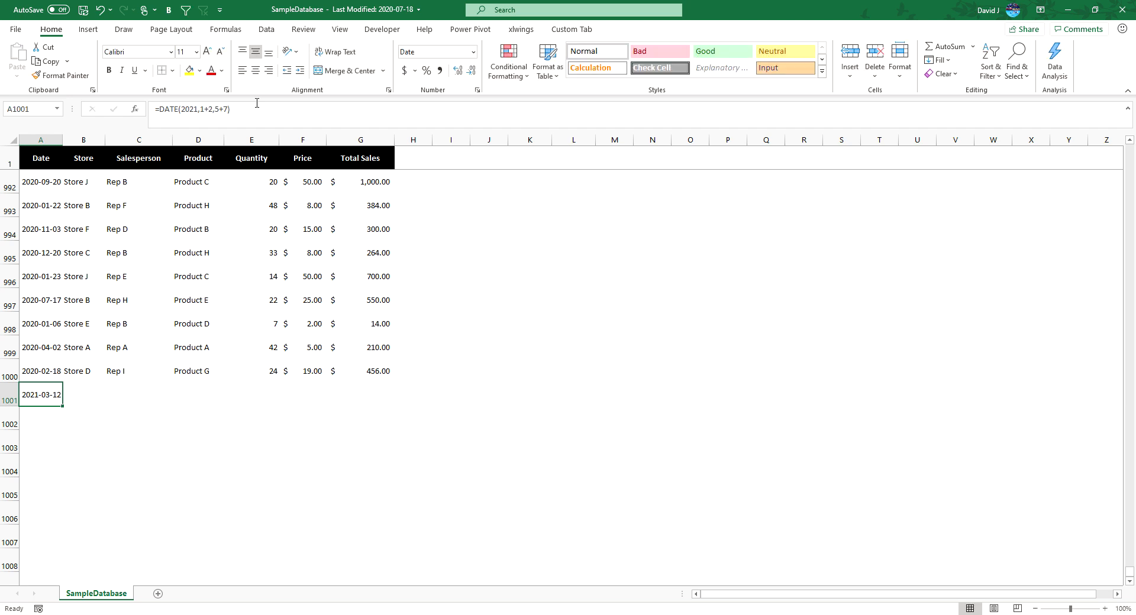
key(Return)
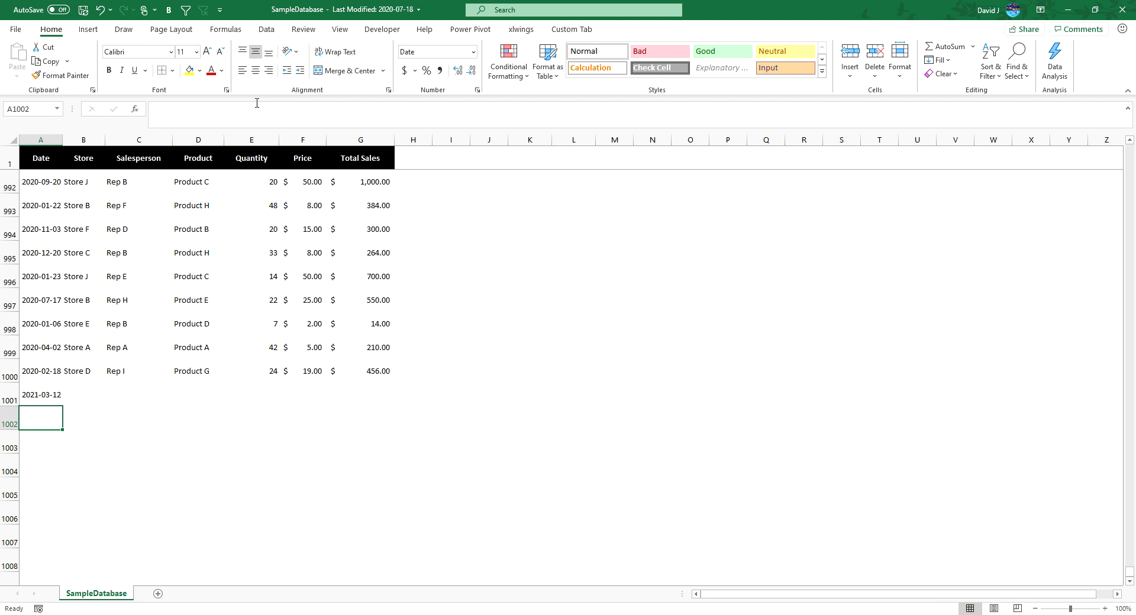
- Enter =TODAY() in A1002 and review the arguments of the DATE formula in A1001
text(=TODAY())
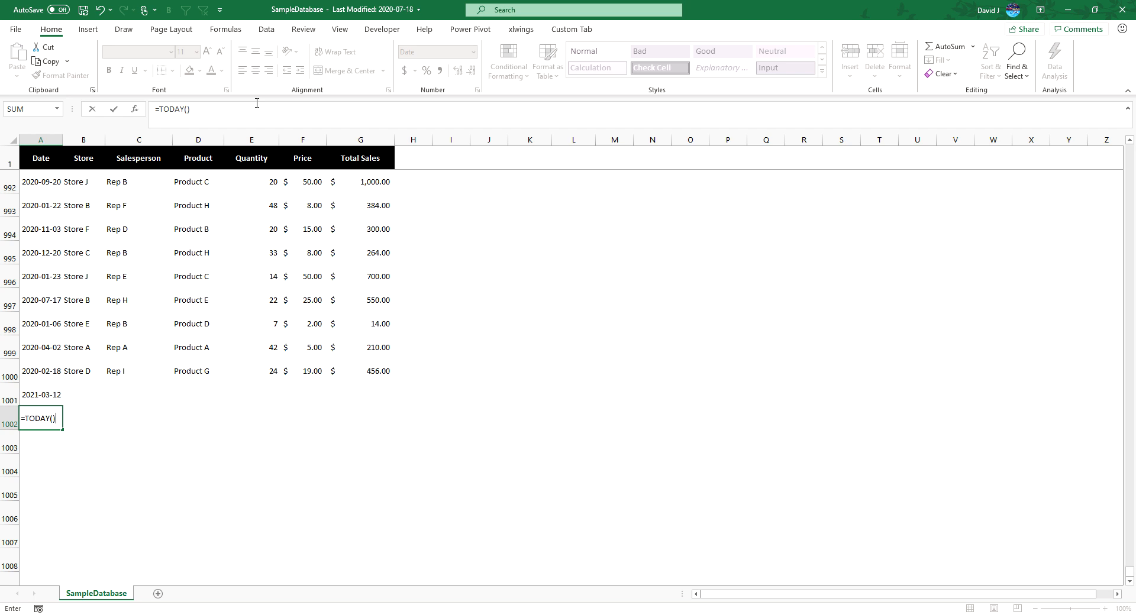
key(ctrl+Return)
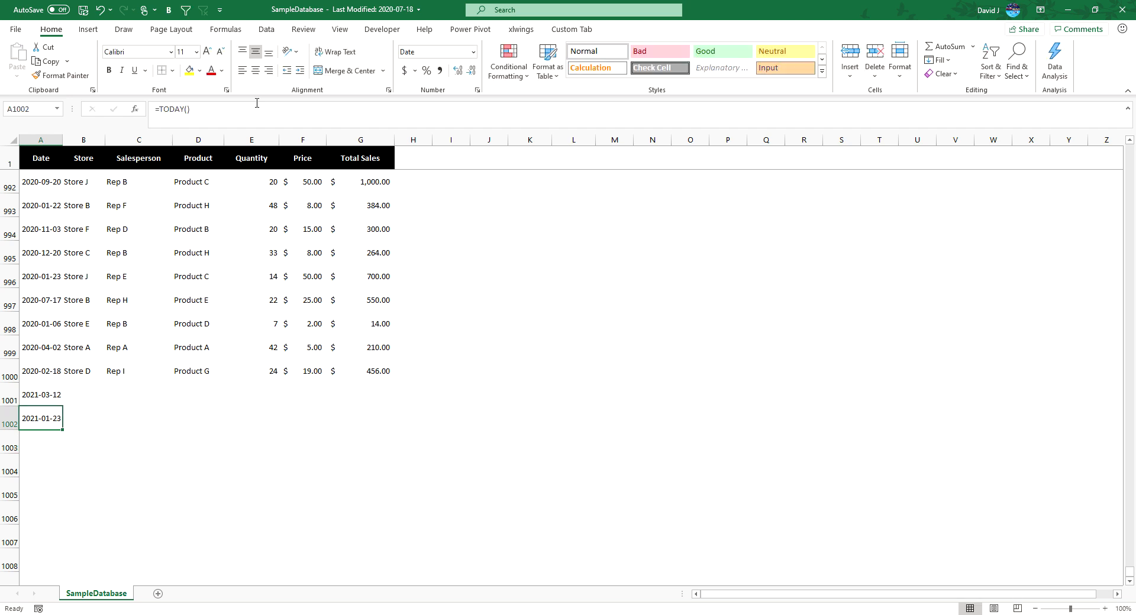
click(43, 392)
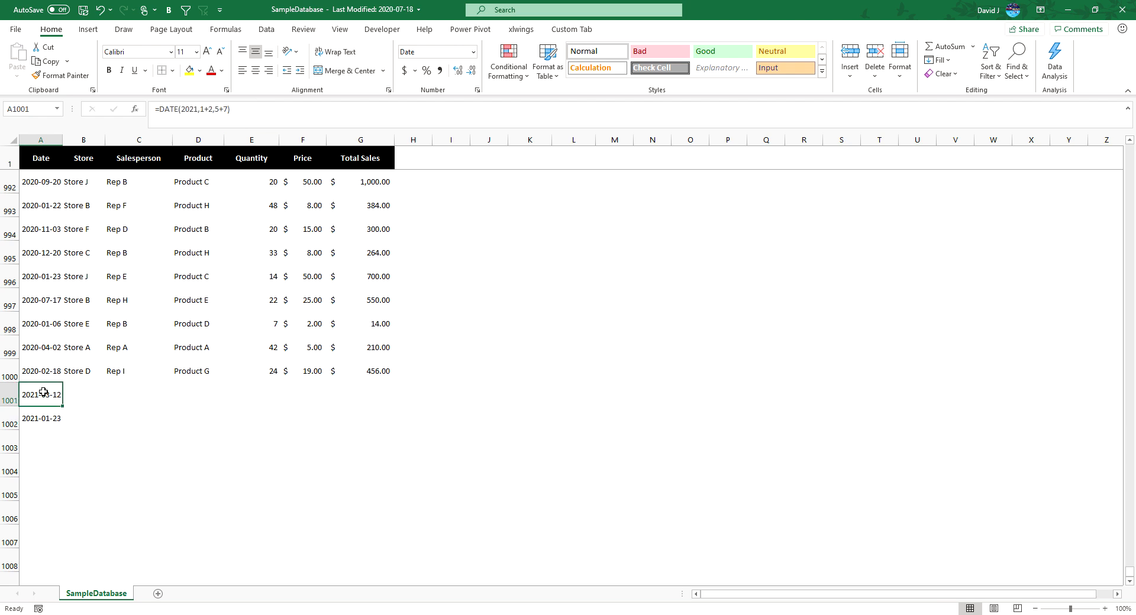
drag(231, 109, 181, 108)
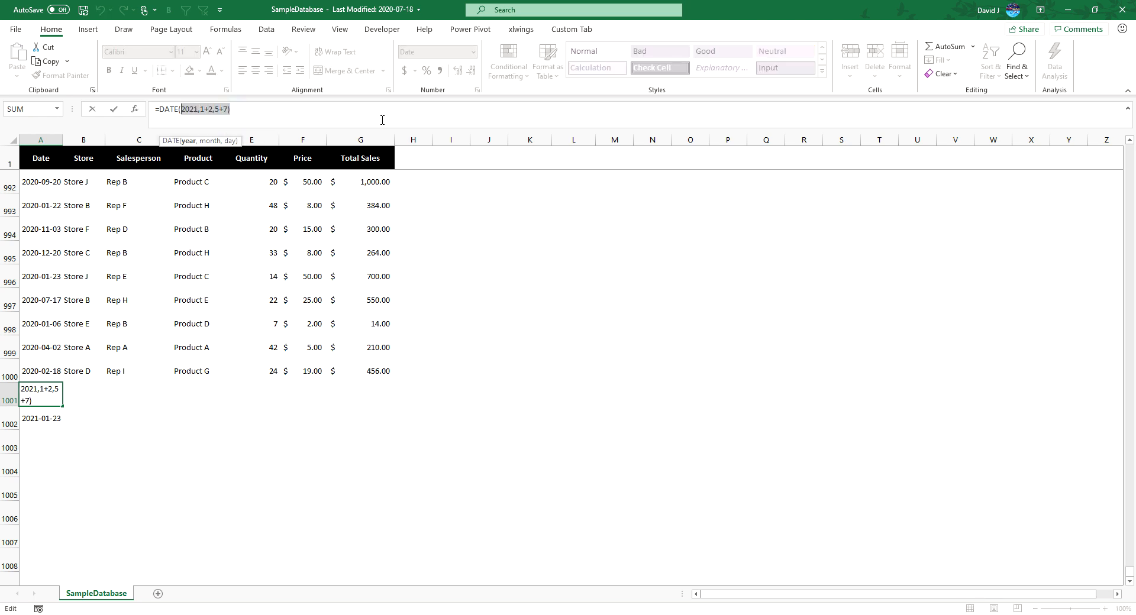
key(Return)
- Enter a formula in A1003 that adds 7 days to the date in A1002, =+A1002+7
key(Down)
text(+)
key(Up)
text(+)
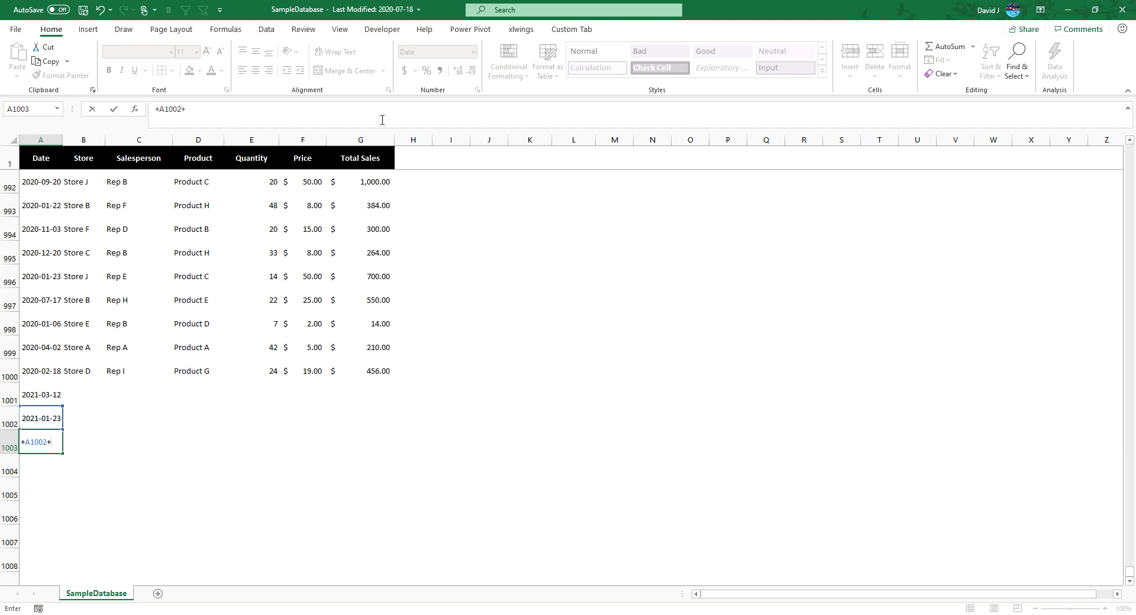
text(7)
key(Return)
key(Up)
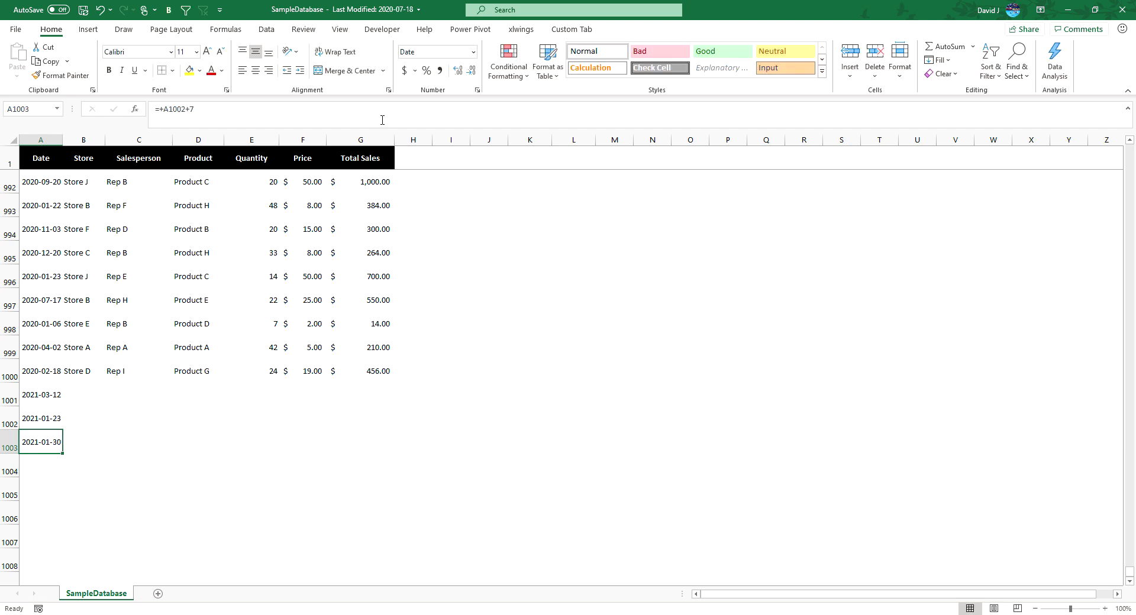
key(Up)
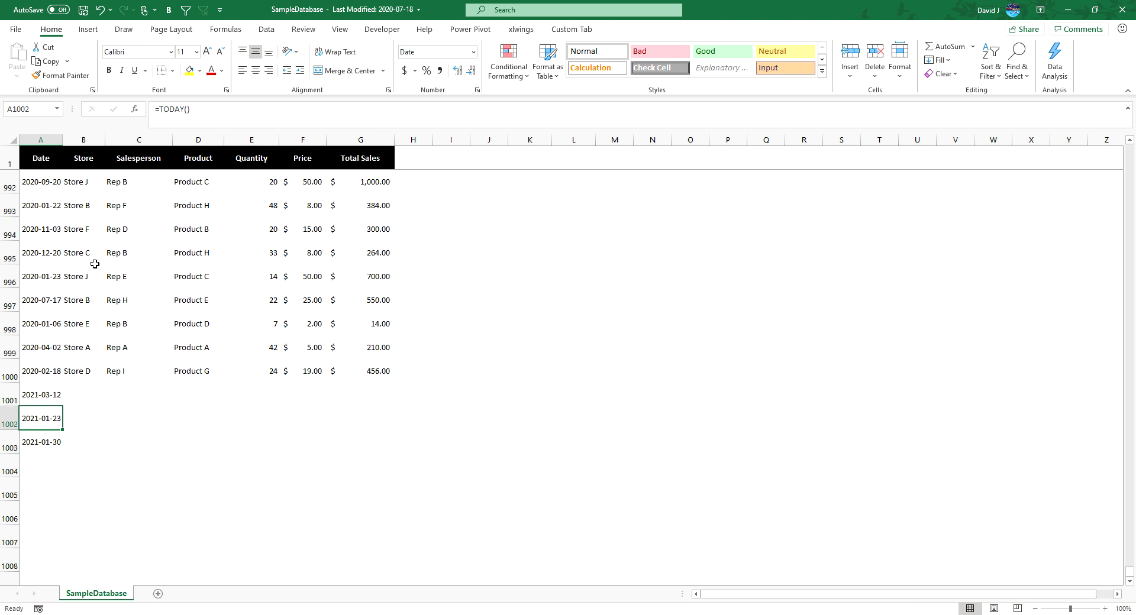
- Change the offset in A1003 to 21 days, then delete the formula from that cell
click(51, 438)
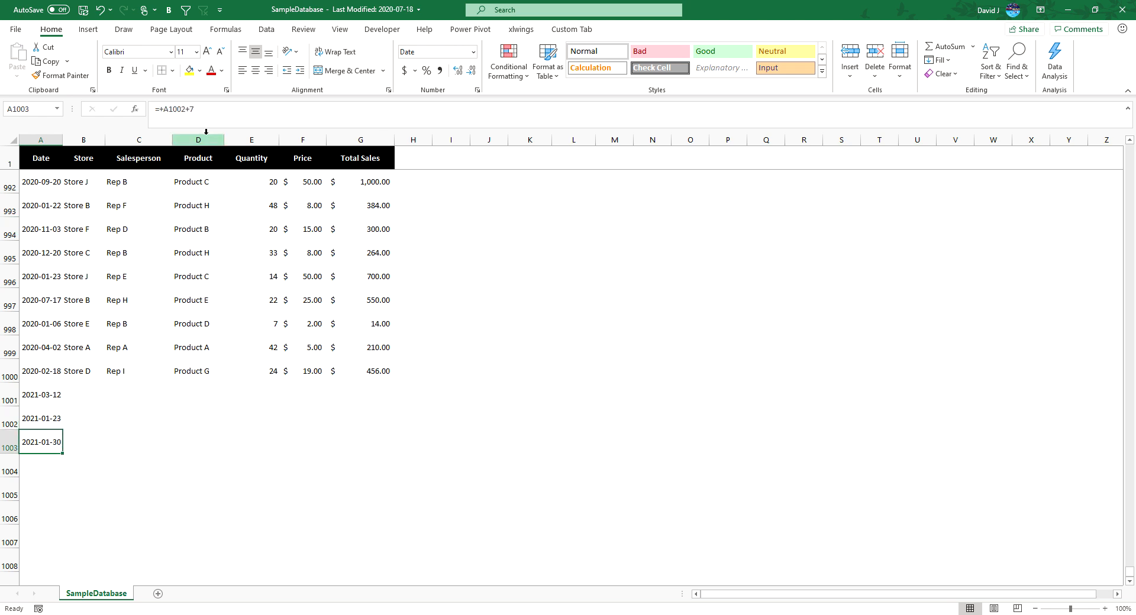
click(228, 114)
key(BackSpace)
text(21)
key(Return)
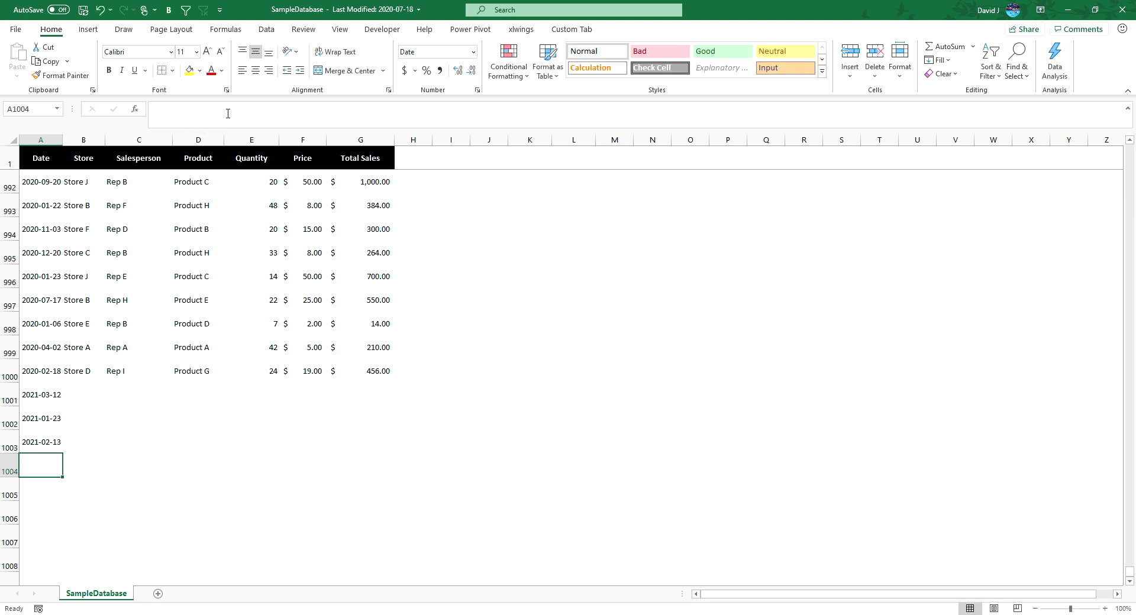
key(Up)
key(Delete)
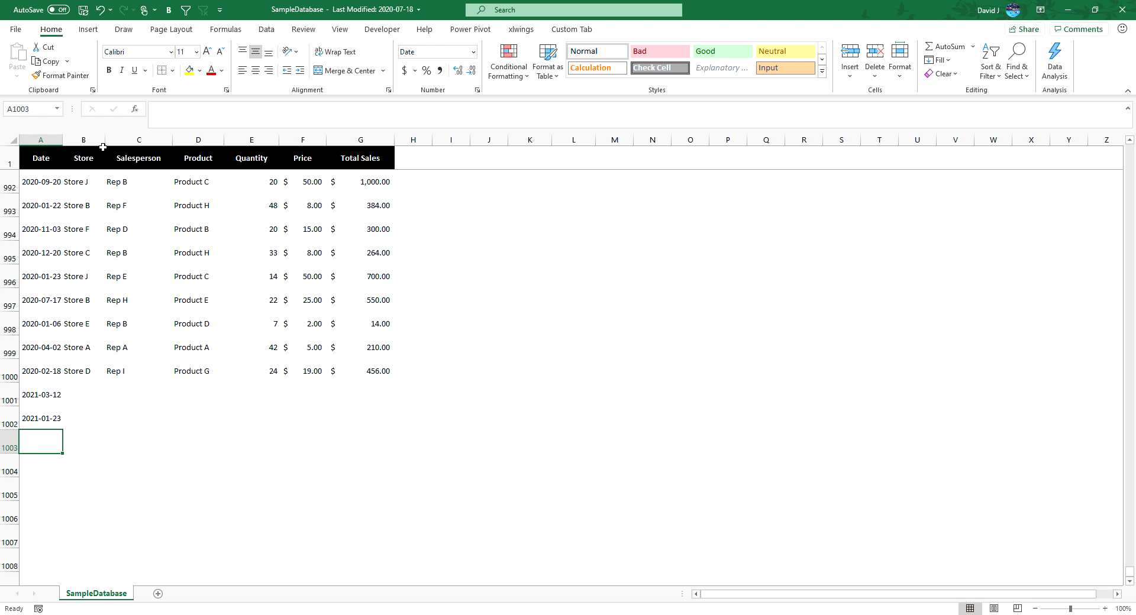
- Remove the month and day offsets from A1001 so the formula reads =DATE(2021,1,5)
key(Up)
key(Up)
click(213, 111)
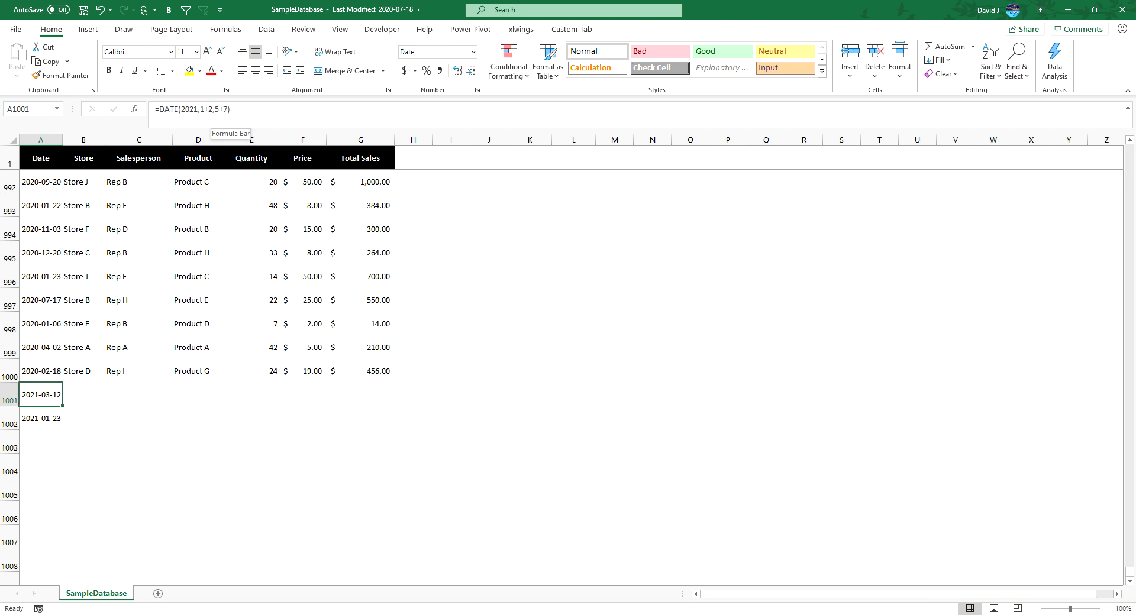
key(BackSpace)
key(BackSpace)
key(Right)
key(Right)
key(Delete)
key(Delete)
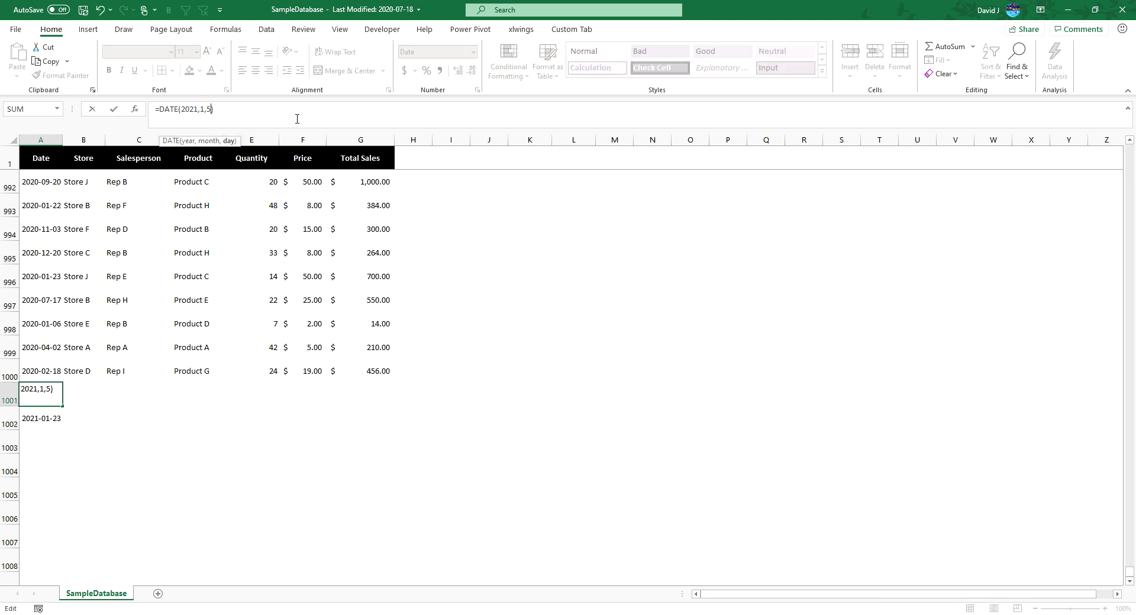
click(185, 111)
key(Return)
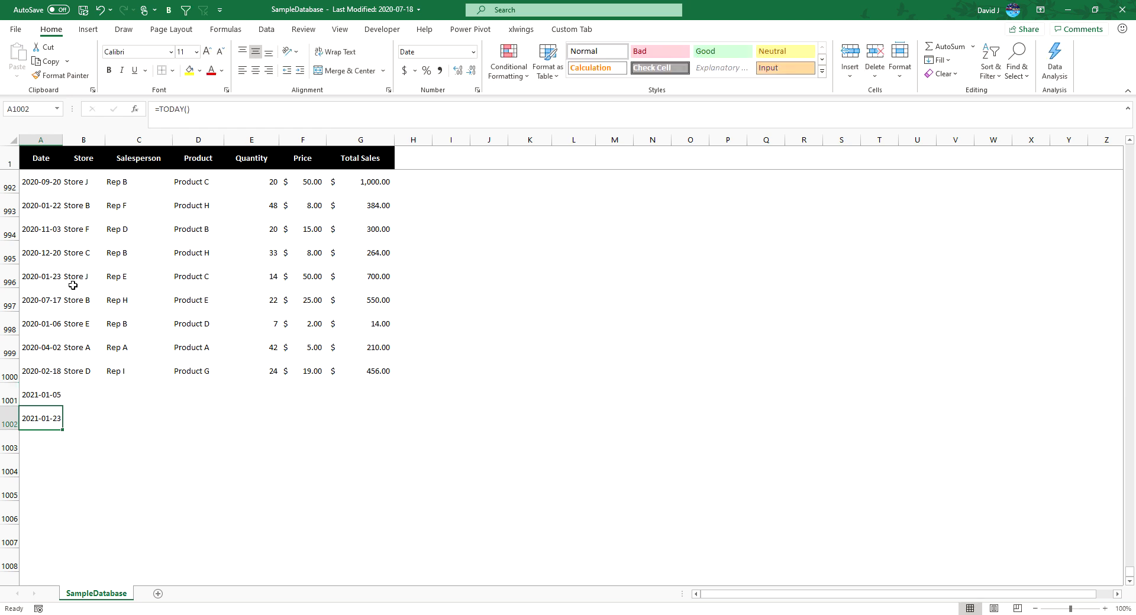
- Delete the TODAY formula from A1002 and review the DATE formula in A1001
key(Delete)
key(Up)
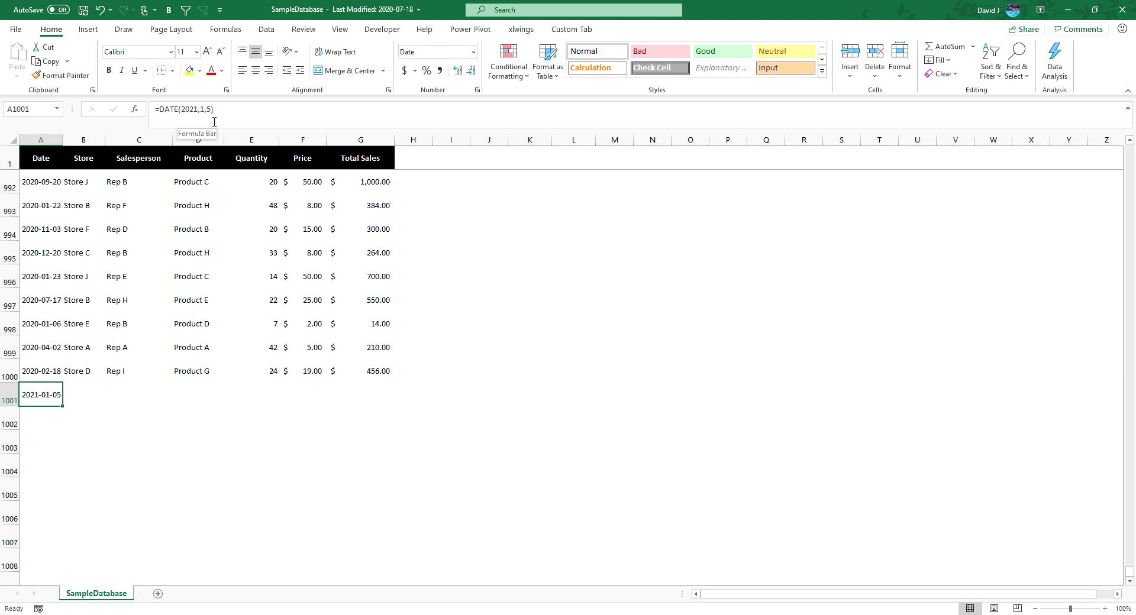
key(Down)
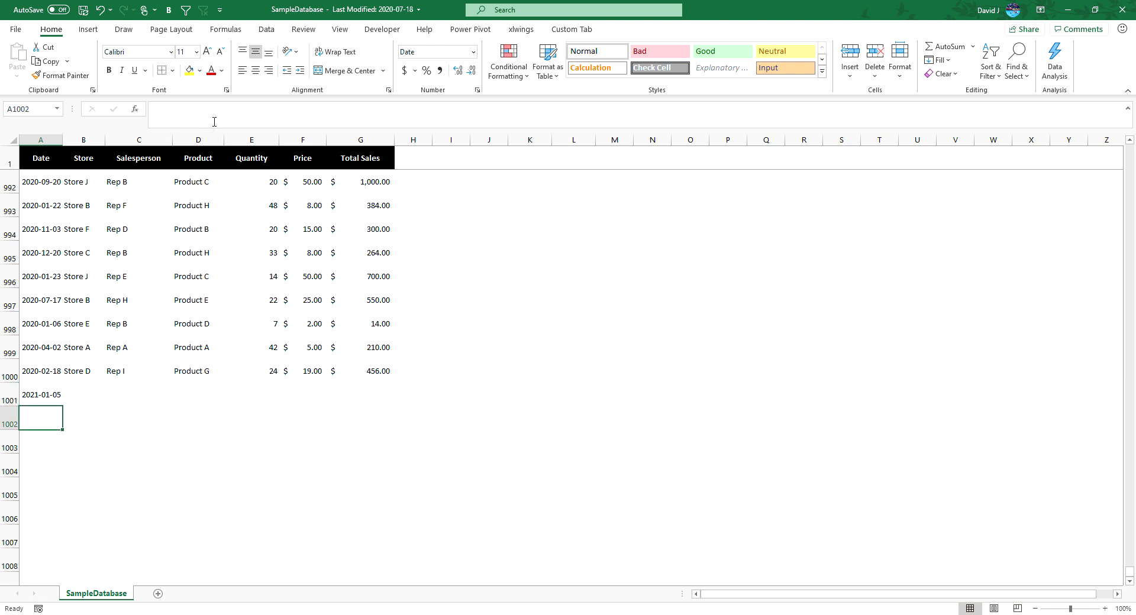
- Enter the date as jan 23 in A1002, check how it is stored, and clear the cell
text(jan 23)
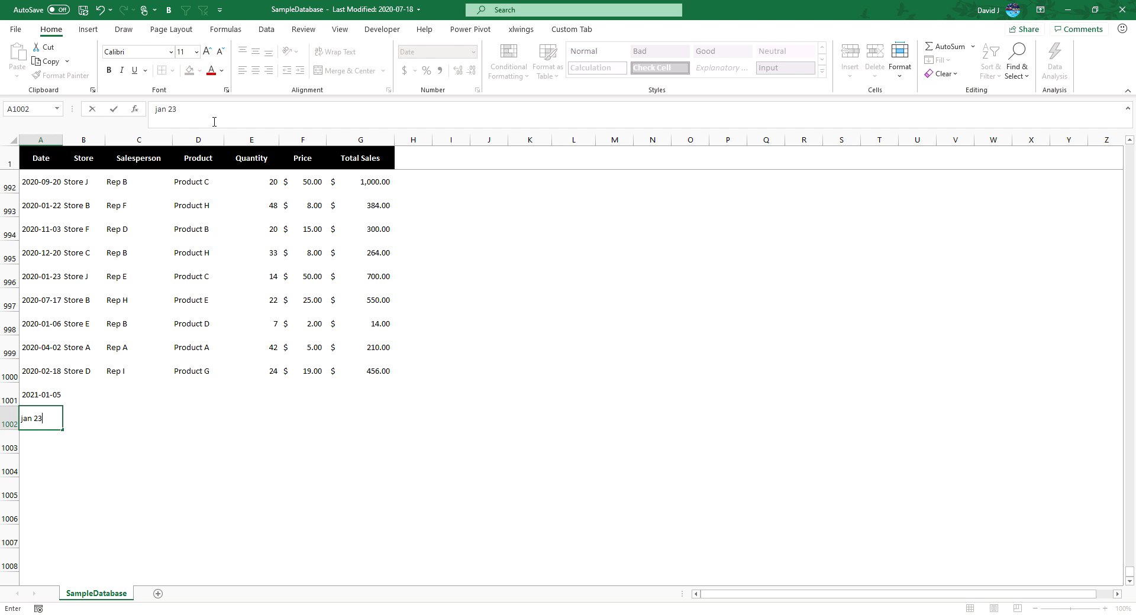
key(Return)
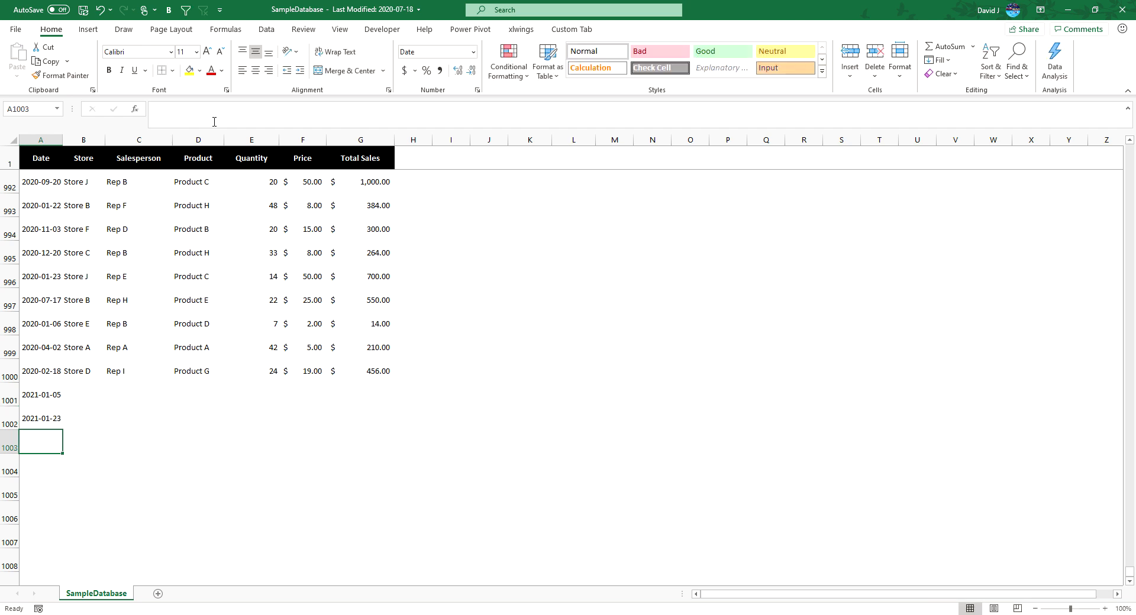
key(Up)
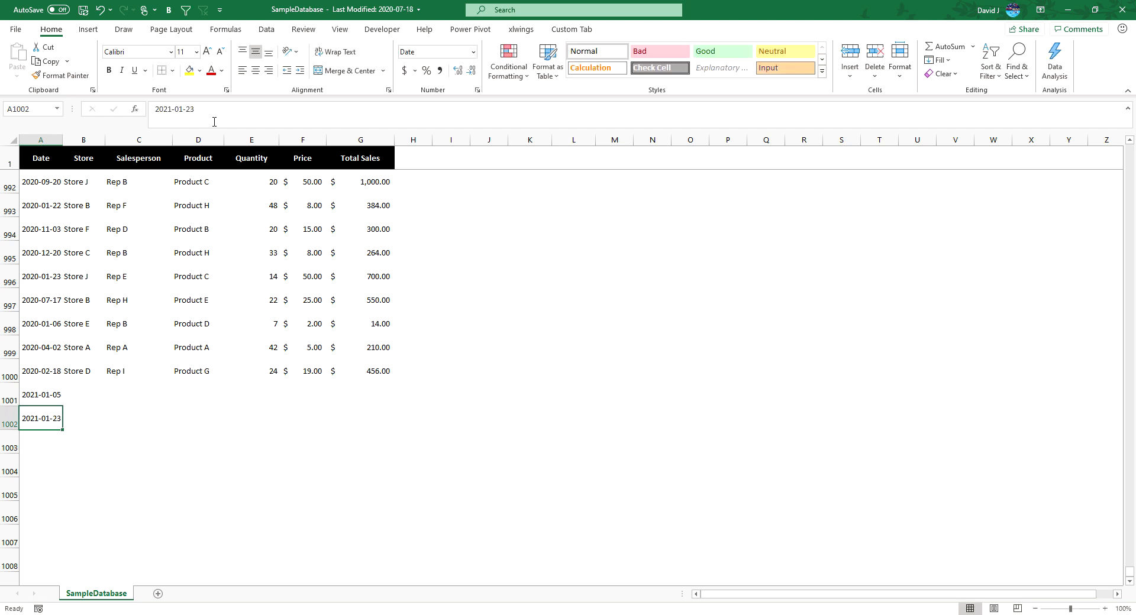
key(Up)
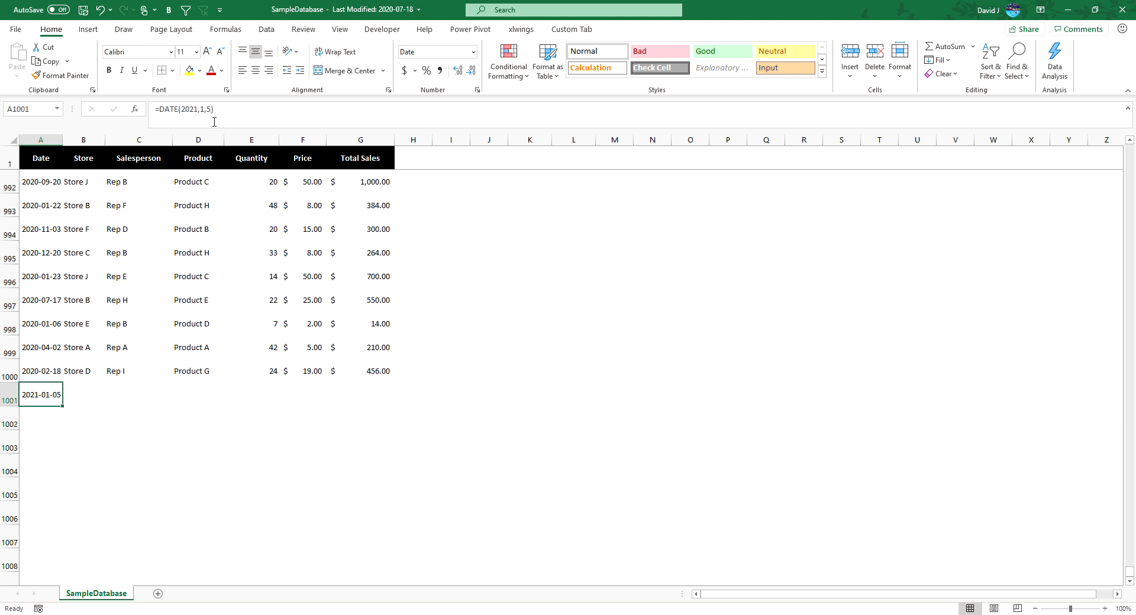
- Replace the DATE formula in A1001 with the date dec 25, without a year
text(dec 25)
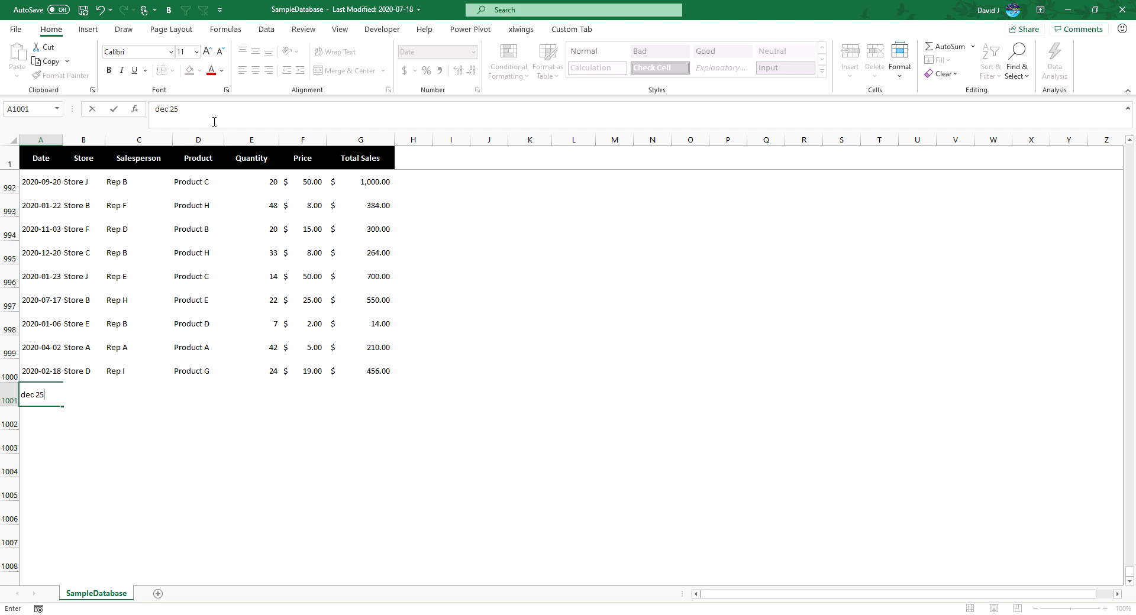
key(Return)
key(Up)
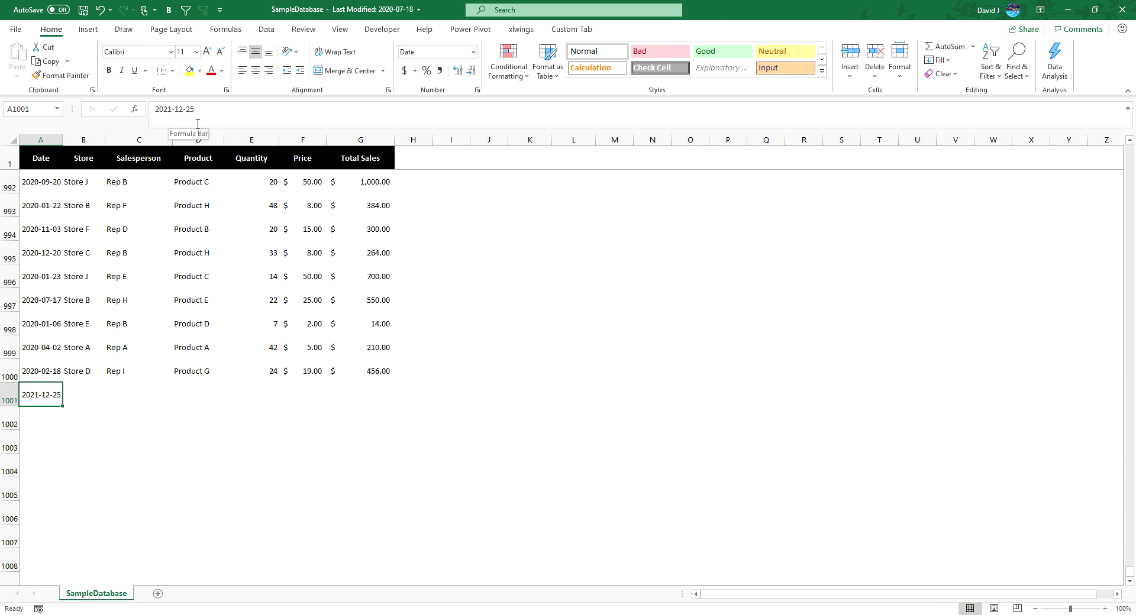
- Enter dec 25, 2020 in A1001, including the year
text(dec 25, 2020)
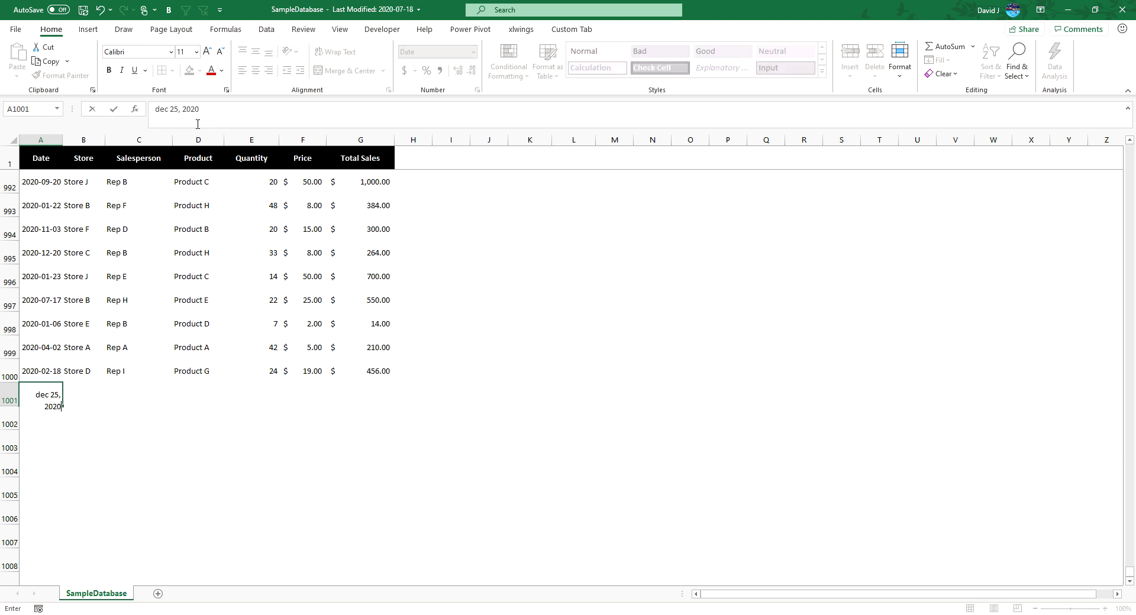
key(Return)
key(Up)
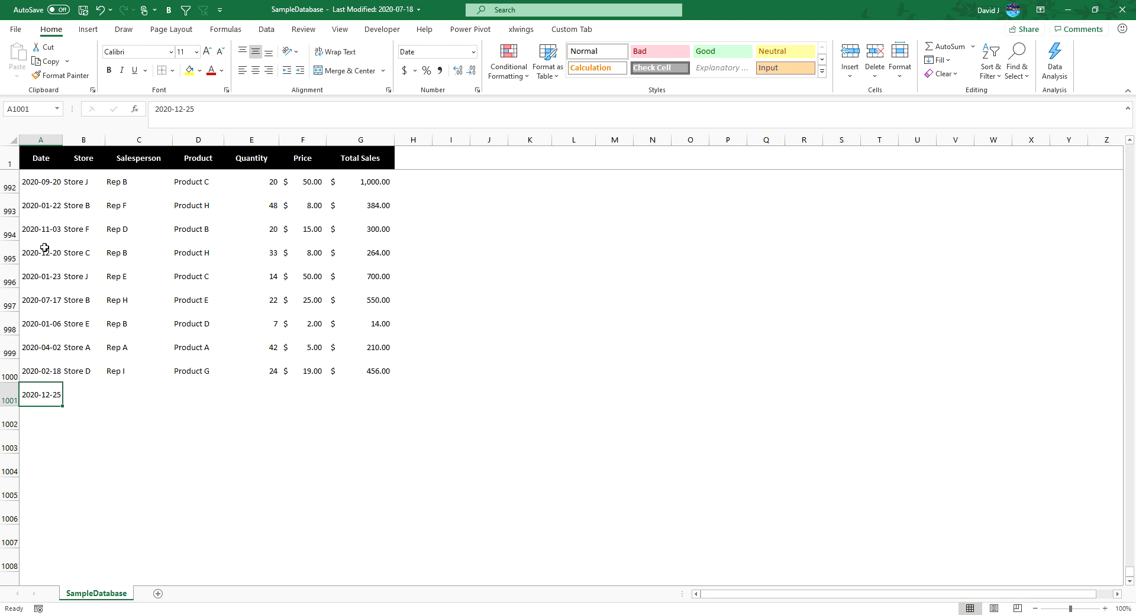
- Format the whole Date column with the long date type *March 14, 2012
click(55, 139)
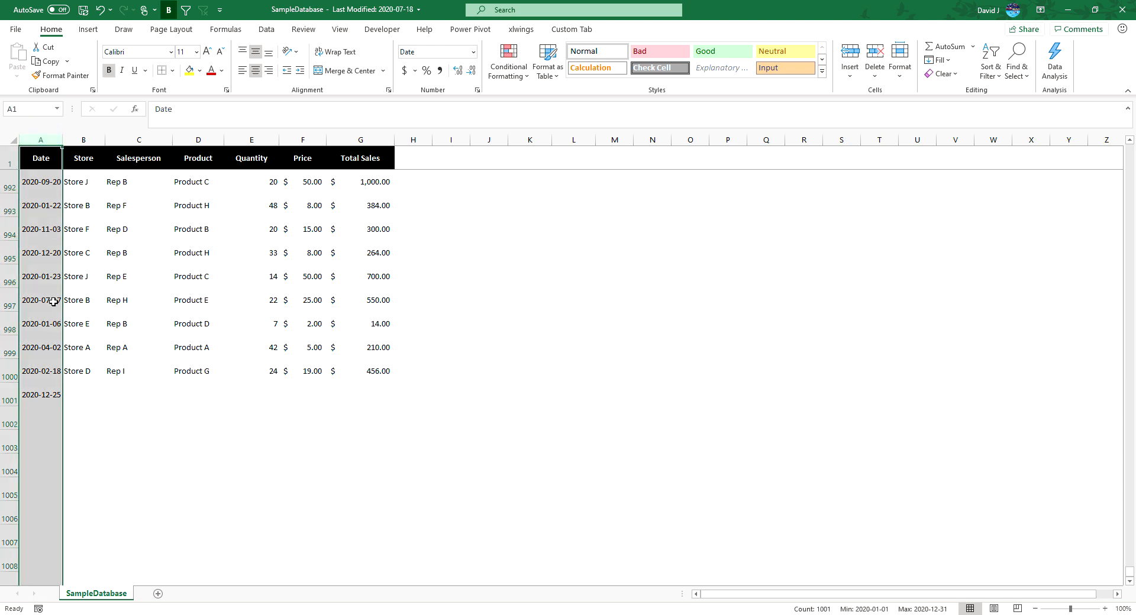
right_click(33, 317)
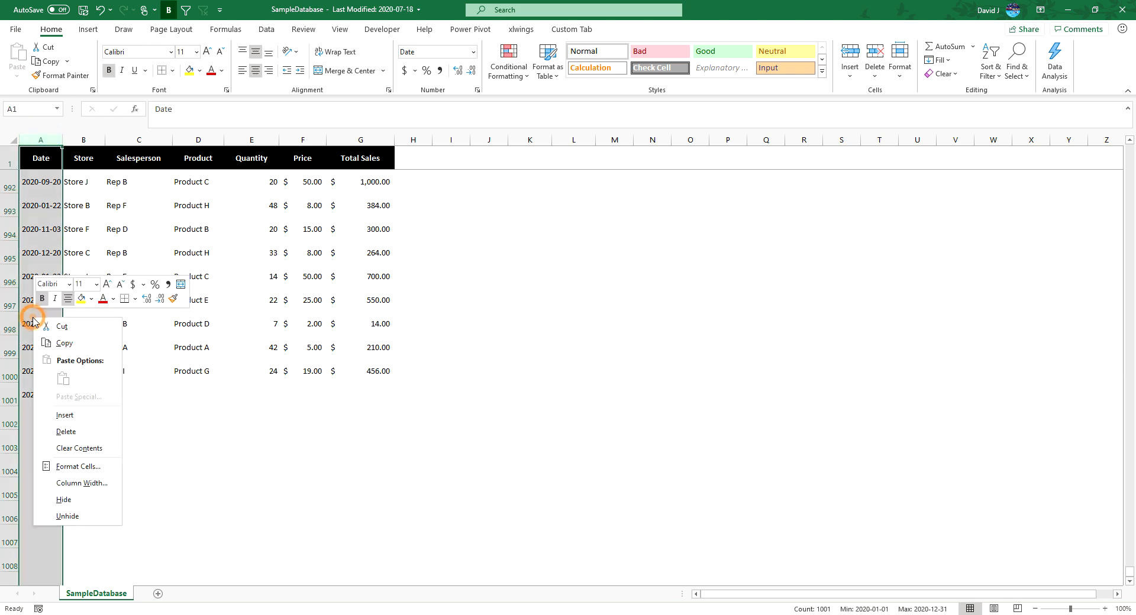
click(87, 466)
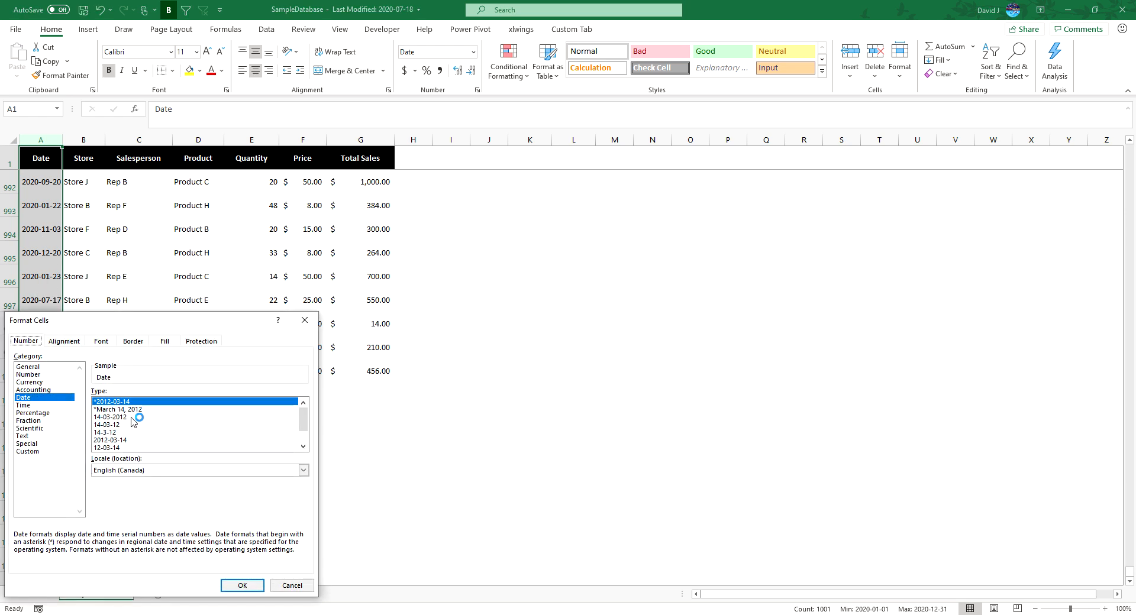
scroll(133, 422, down, 1)
scroll(131, 424, up, 1)
click(137, 410)
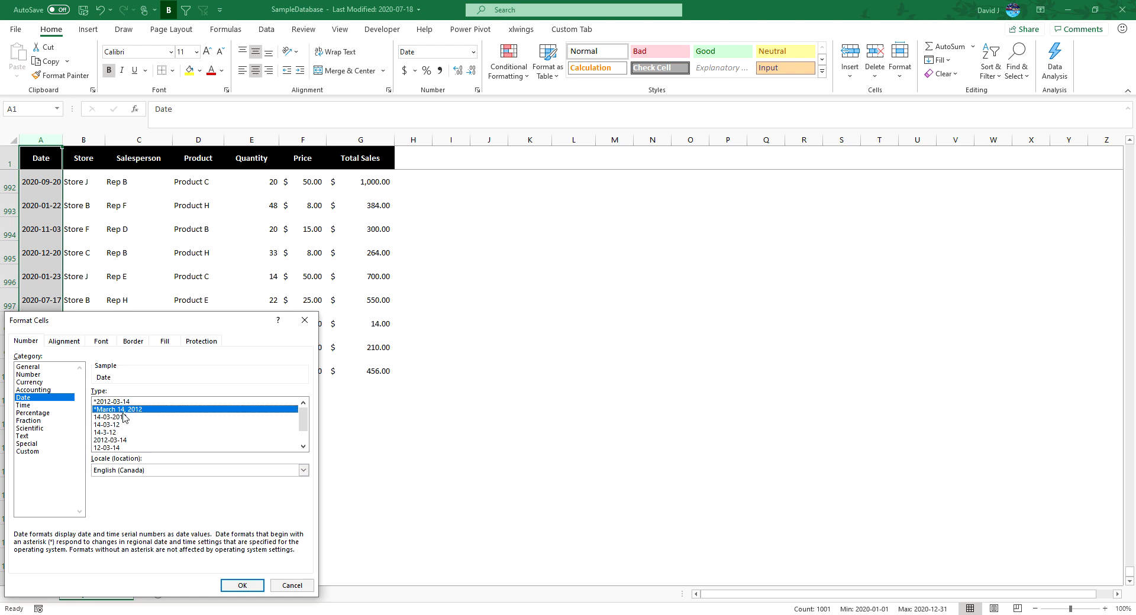
click(242, 586)
click(156, 481)
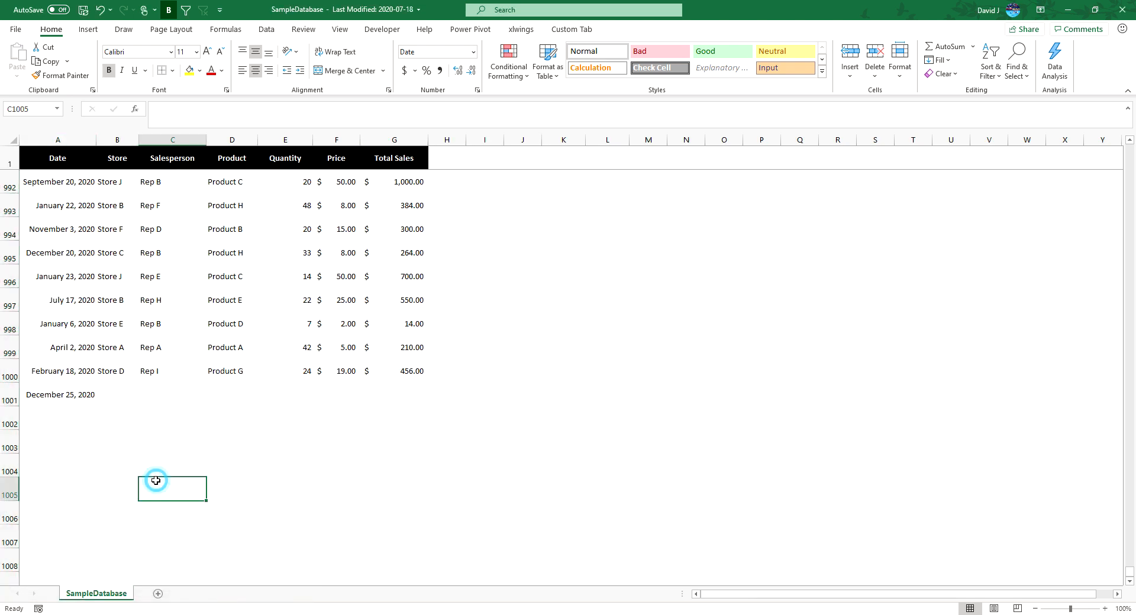
- Left-align the entire Date column and center its header in A1
click(80, 140)
click(256, 71)
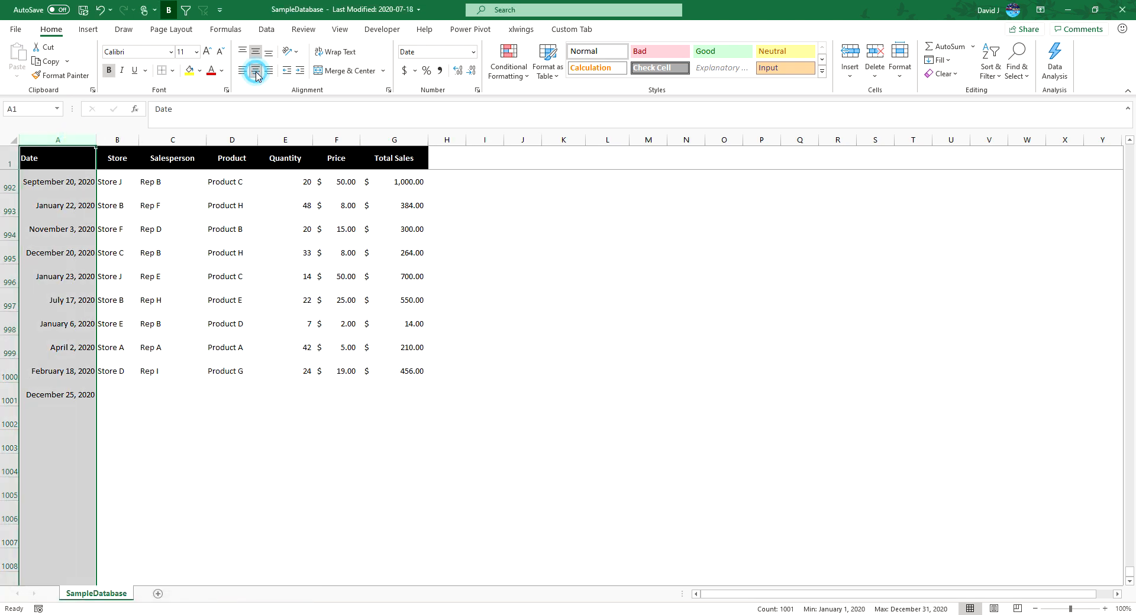
click(242, 70)
click(59, 151)
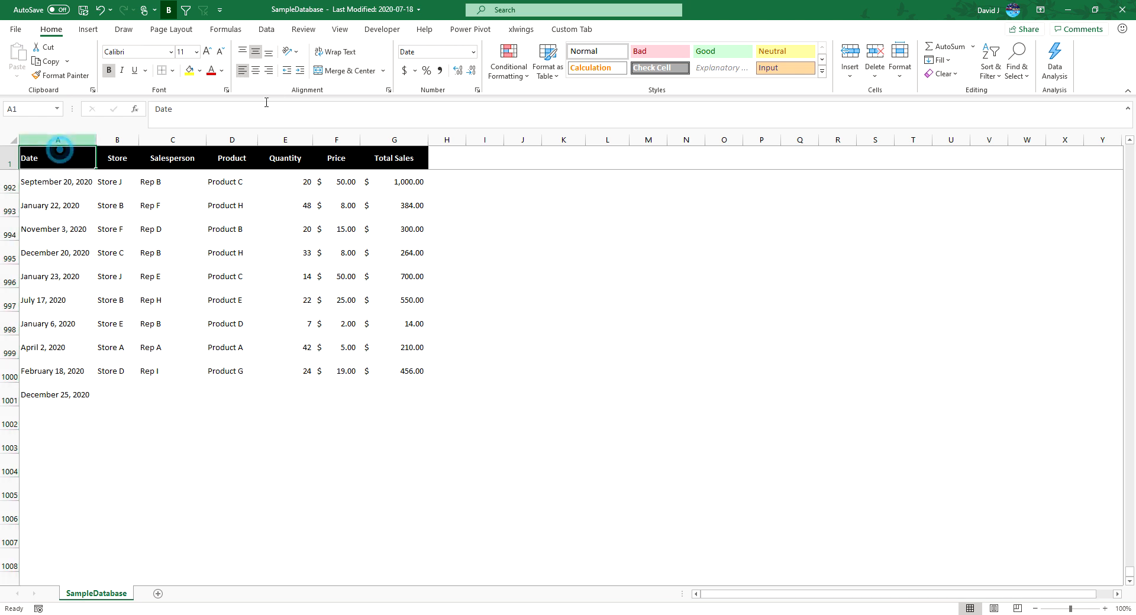
click(255, 70)
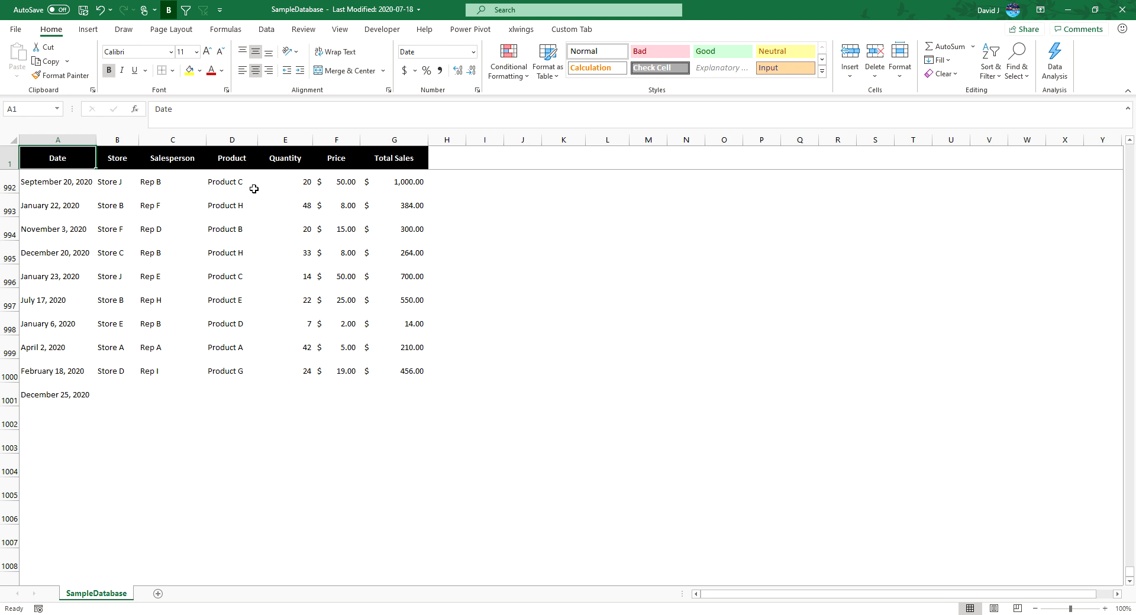
- Look through the date format types offered for the Date column without applying another one
click(64, 140)
right_click(77, 233)
click(136, 388)
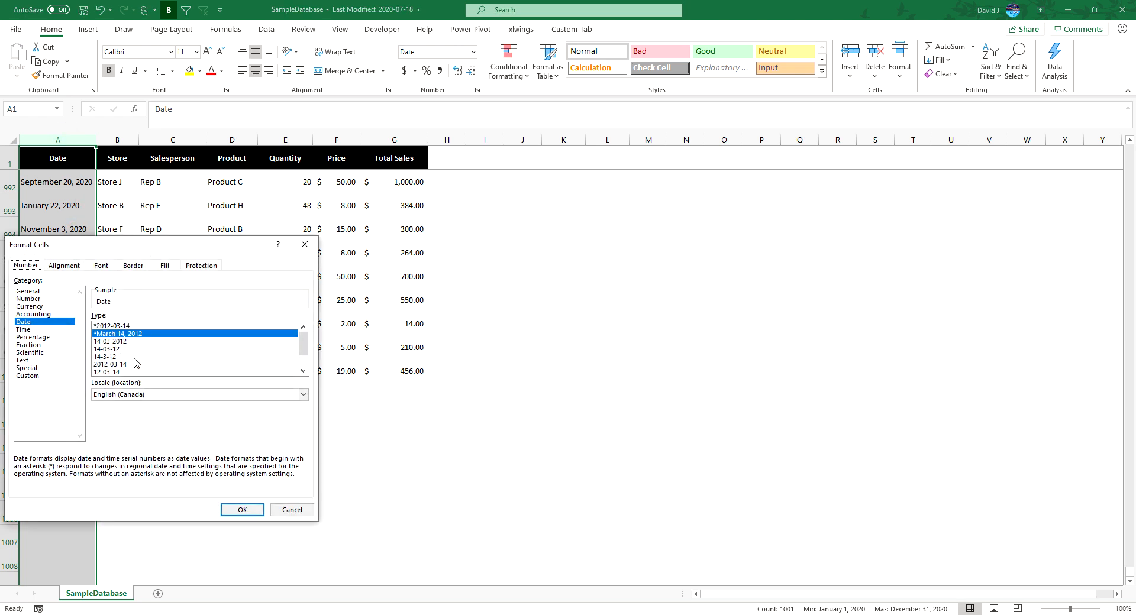
mouse_move(303, 353)
mouse_down()
mouse_move(306, 366)
mouse_move(303, 340)
mouse_up()
click(305, 245)
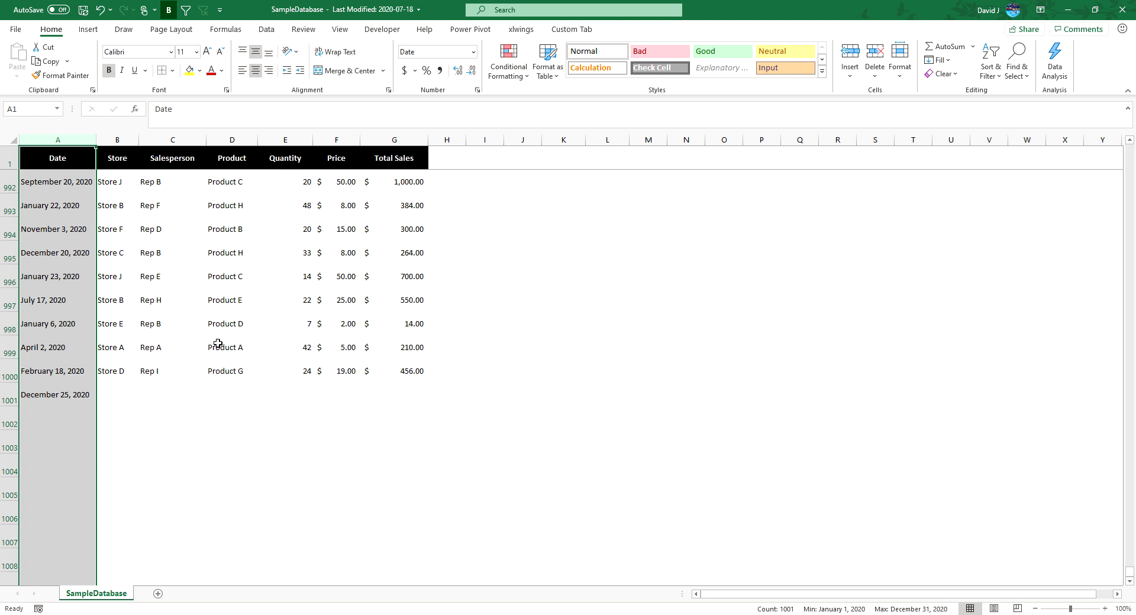
click(142, 420)
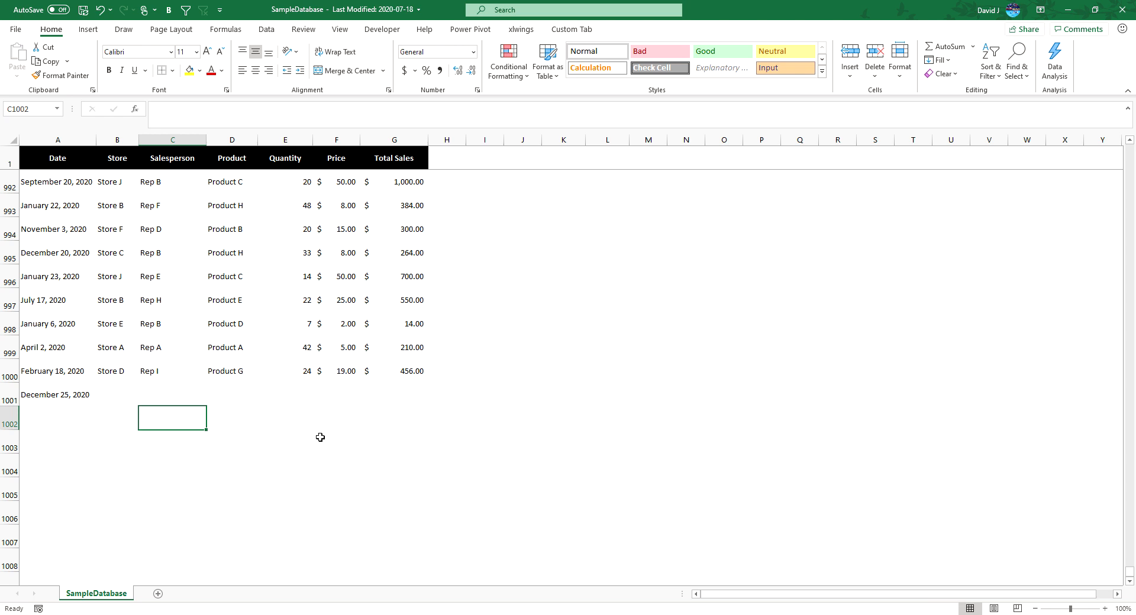
click(327, 385)
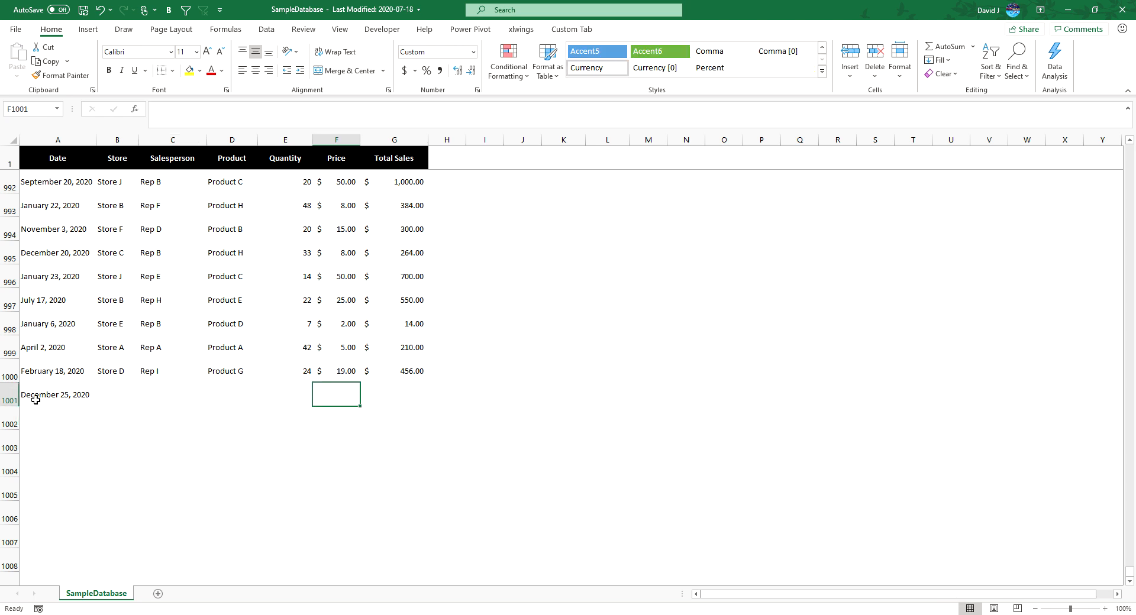
- Clear row 1001 and enter =AVERAGE(G2:G1000) in G1001 under the Total Sales column
click(7, 399)
key(Delete)
click(418, 395)
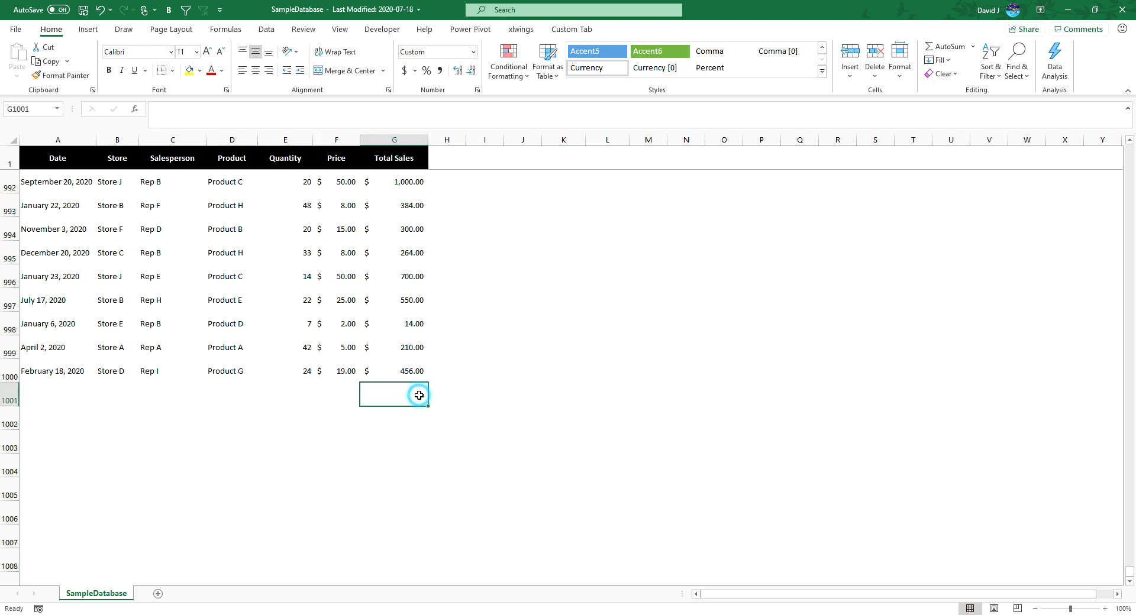
text(=aver)
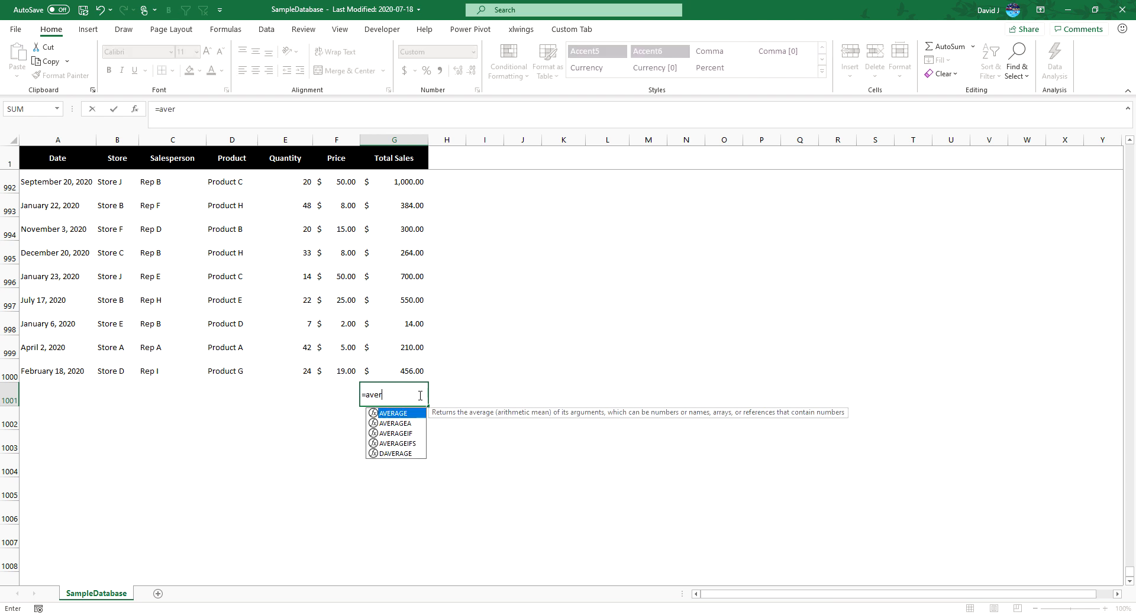
text(age()
drag(388, 365, 405, 184)
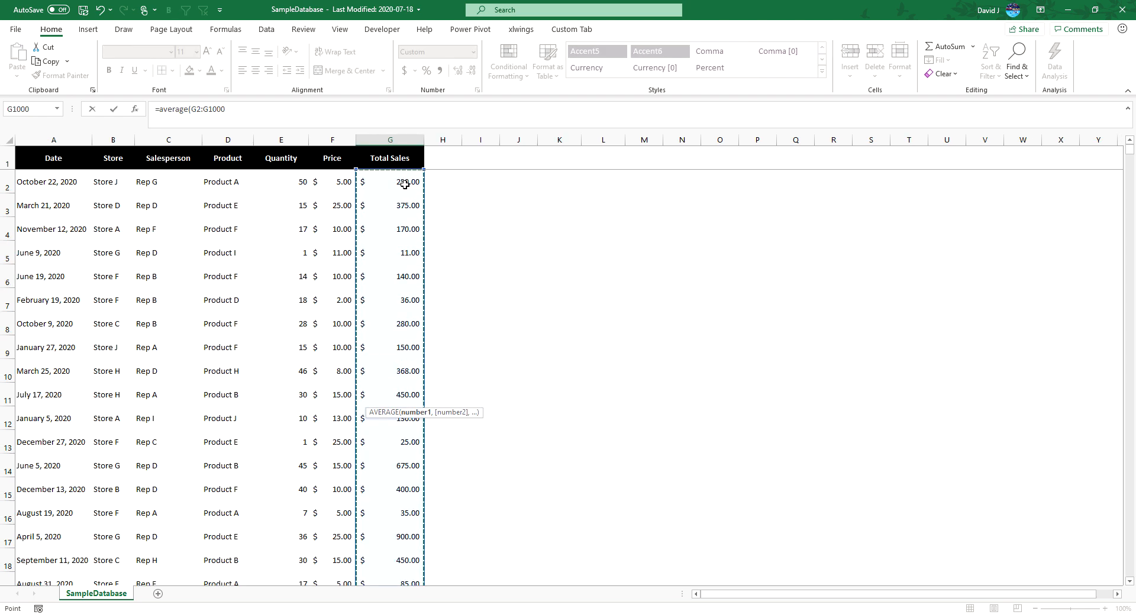
key(ctrl+Return)
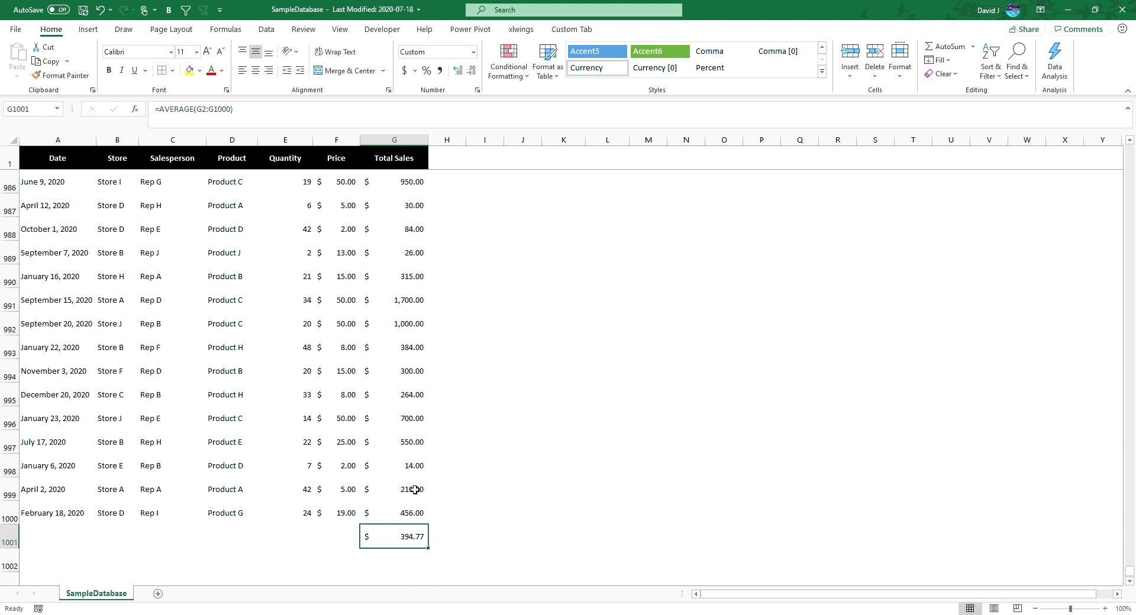
- Copy the Total Sales average formula into F1001 and E1001 for the Price and Quantity columns
key(ctrl+c)
key(Left)
key(ctrl+v)
key(Left)
key(ctrl+v)
key(Escape)
- Enter =ROUND(G1001,1) in G1002 to round the Total Sales average to one decimal
key(Right)
key(Right)
key(Down)
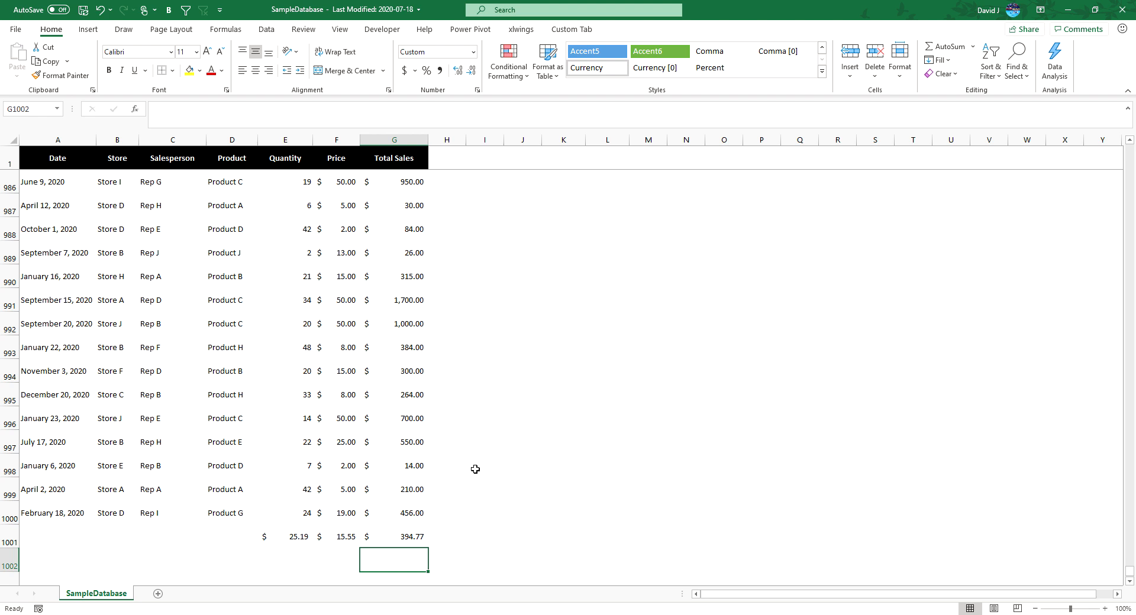
text(=)
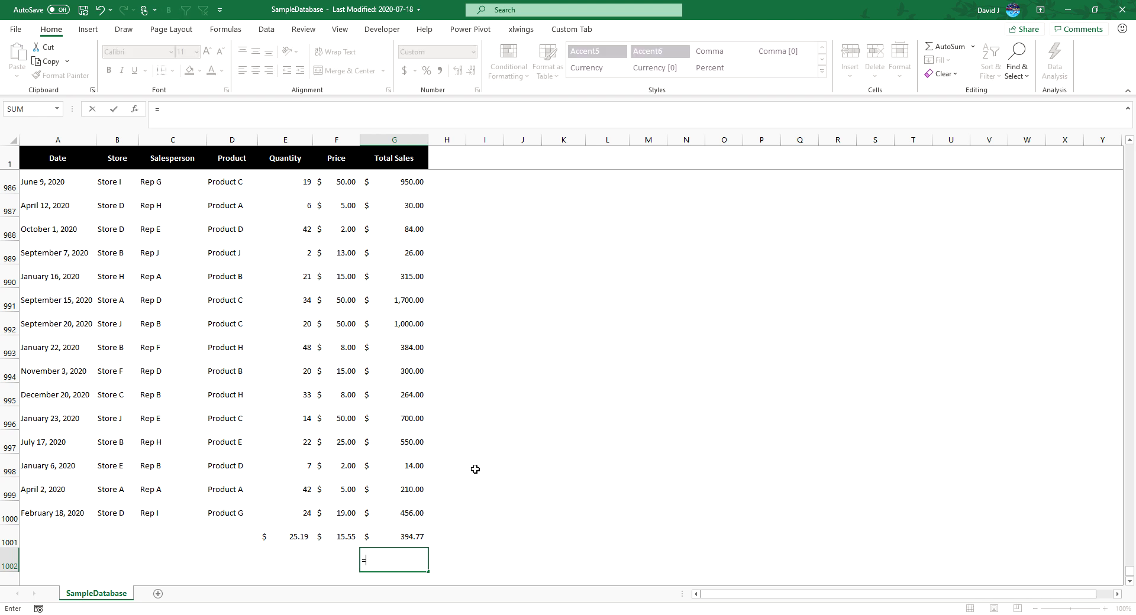
text(round()
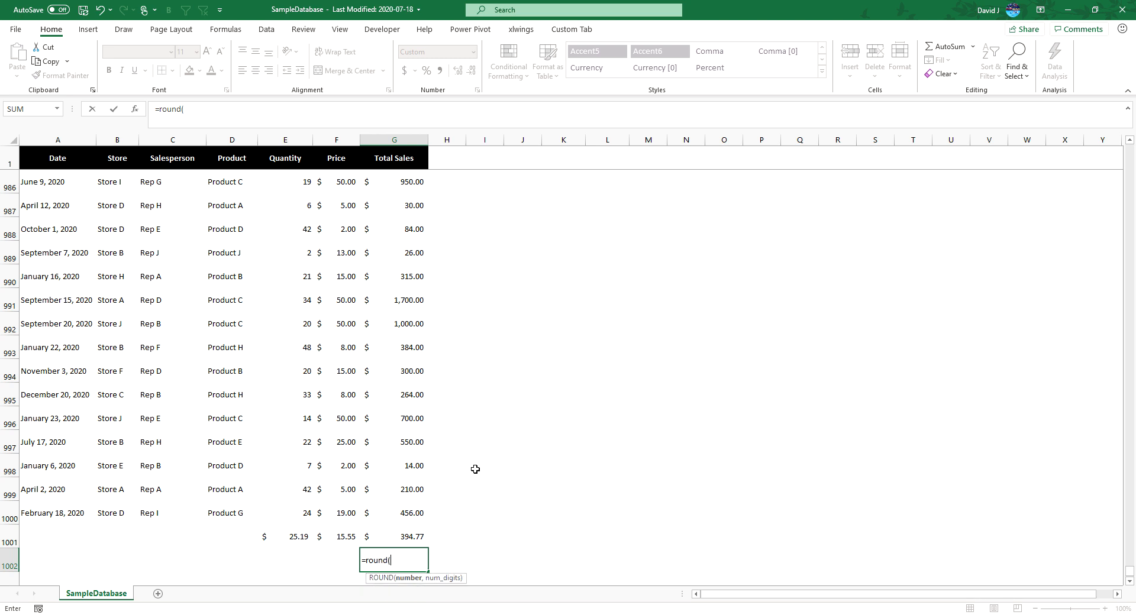
click(415, 535)
text(,)
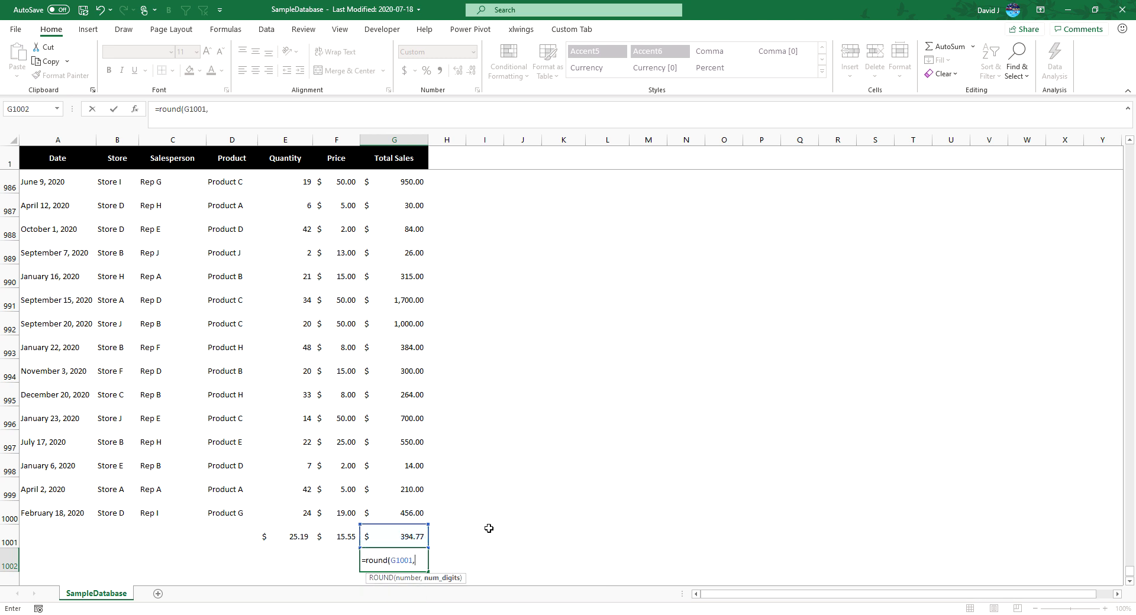
text(1))
key(Return)
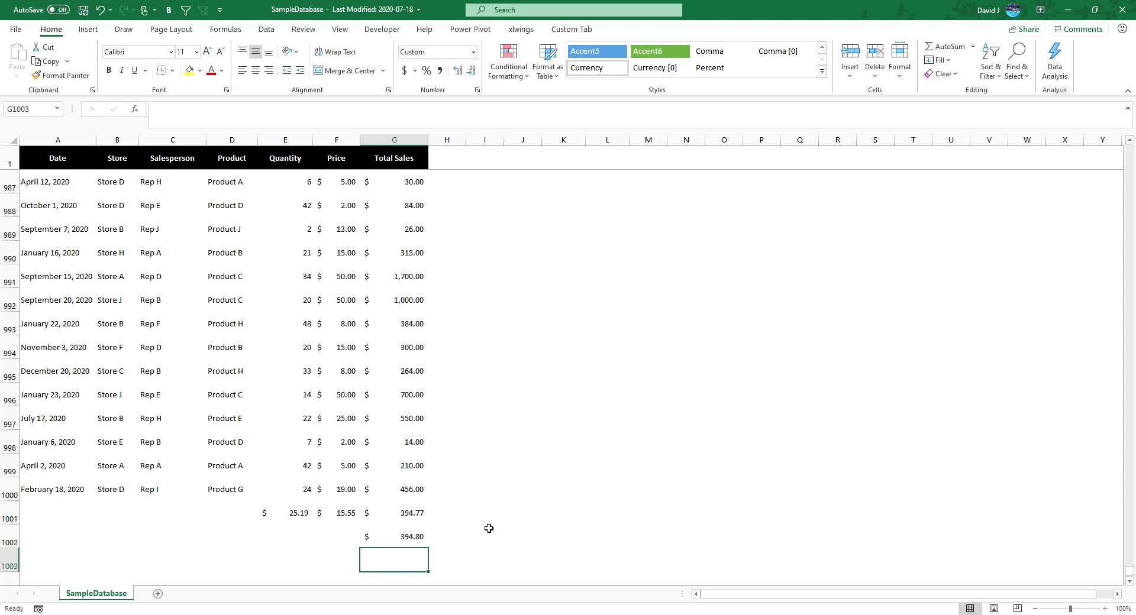
- Fill the ROUND formula from G1002 across to F1002 and E1002
key(Up)
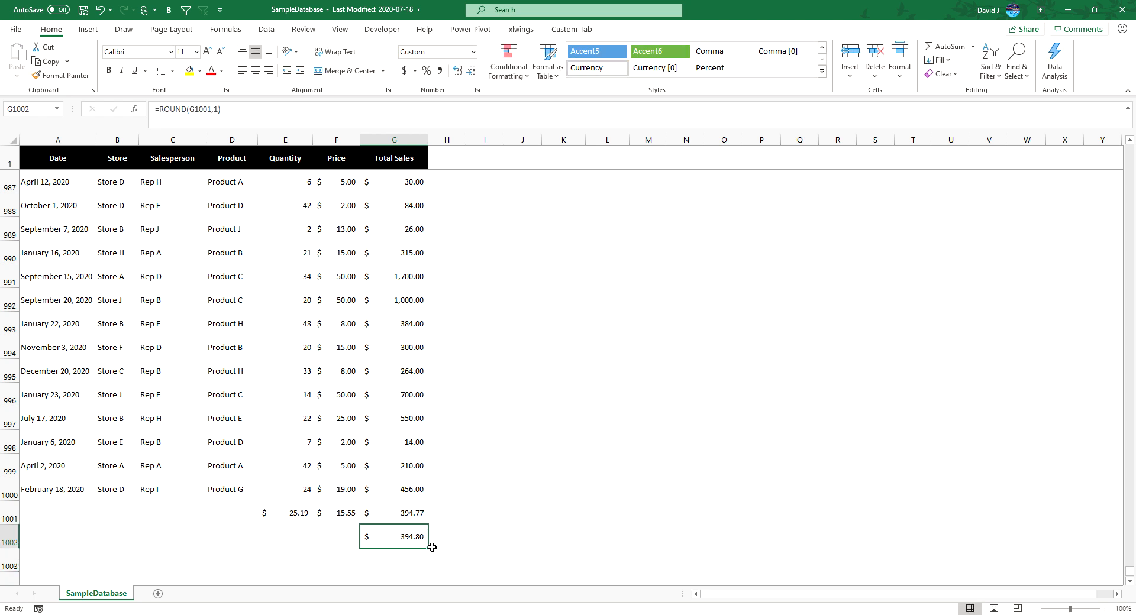
drag(428, 550, 278, 553)
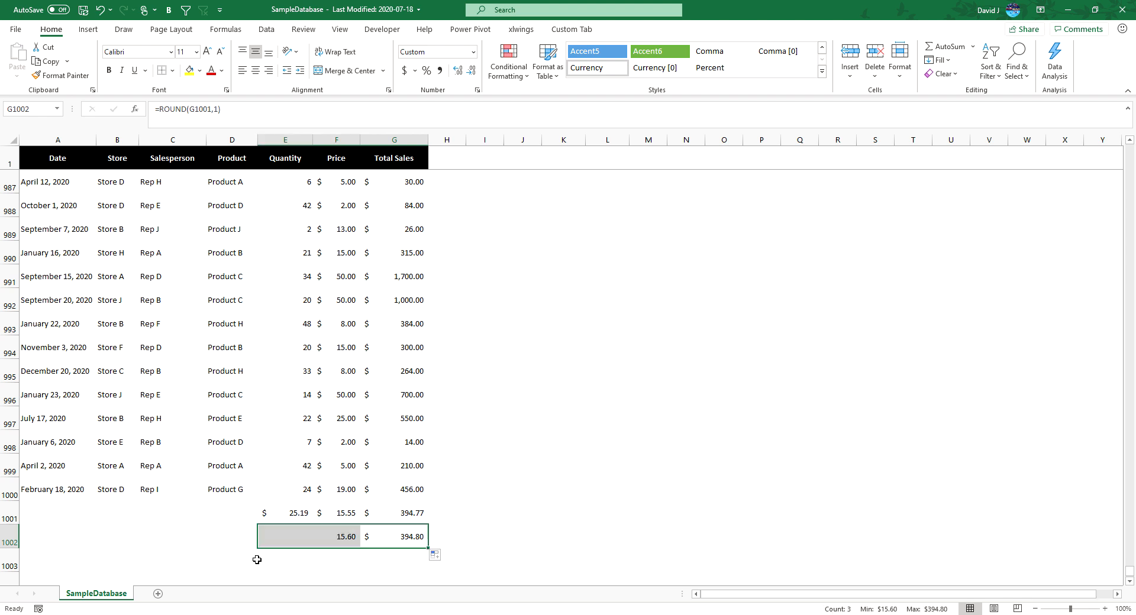
click(282, 539)
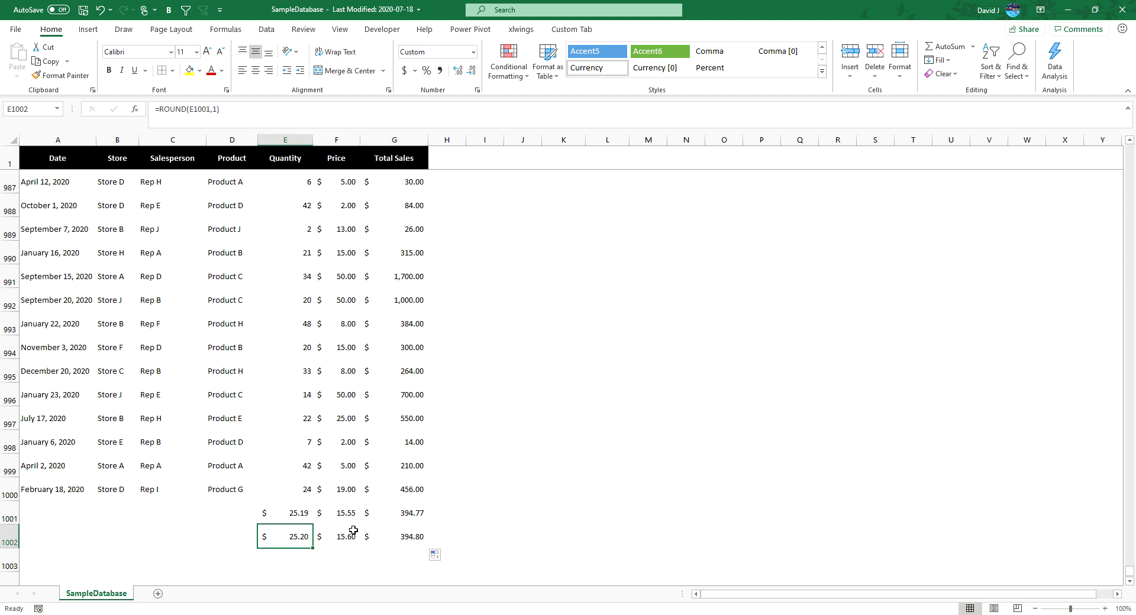
- Apply the Number format to the Quantity average and its rounded value in E1001:E1002
drag(302, 518, 299, 538)
click(473, 52)
click(461, 102)
- Reduce the displayed decimals of the rounded averages in E1002:G1002 to one place
click(290, 531)
drag(299, 535, 376, 536)
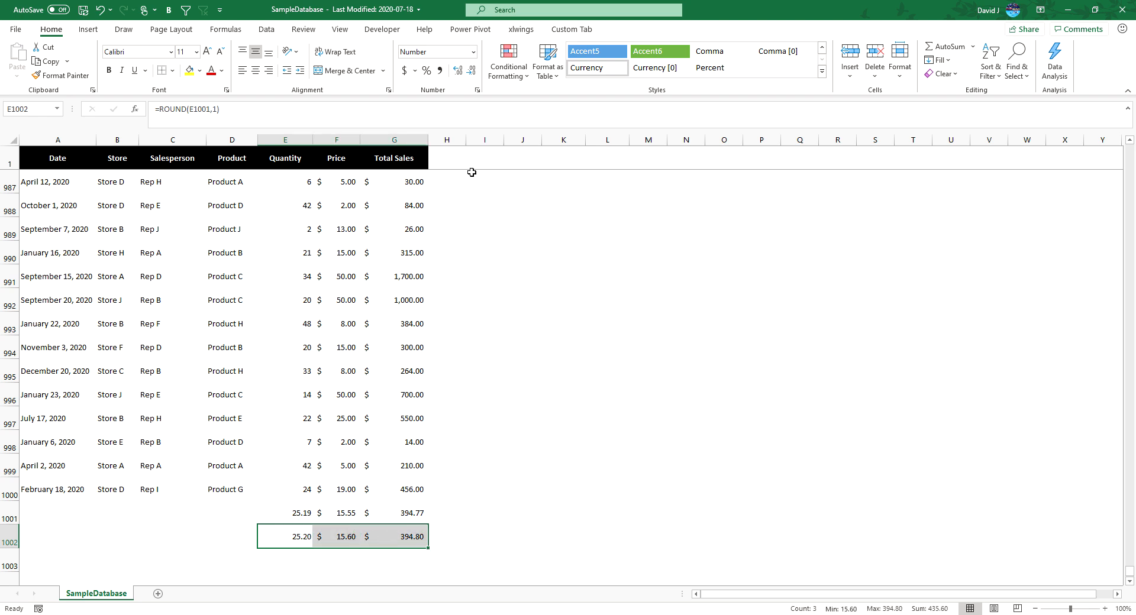
click(471, 71)
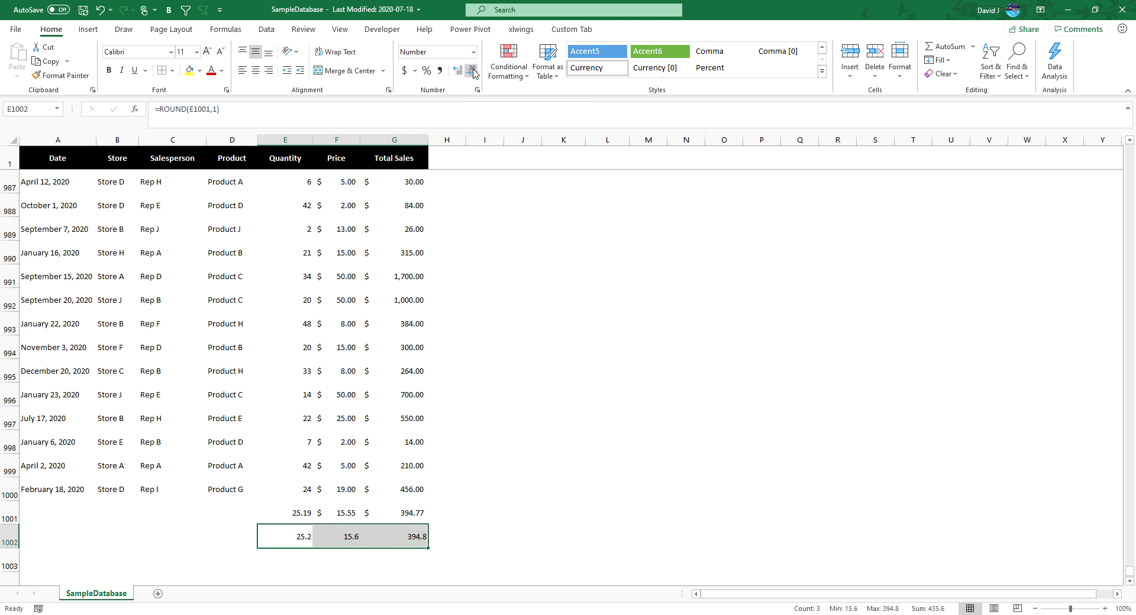
click(488, 463)
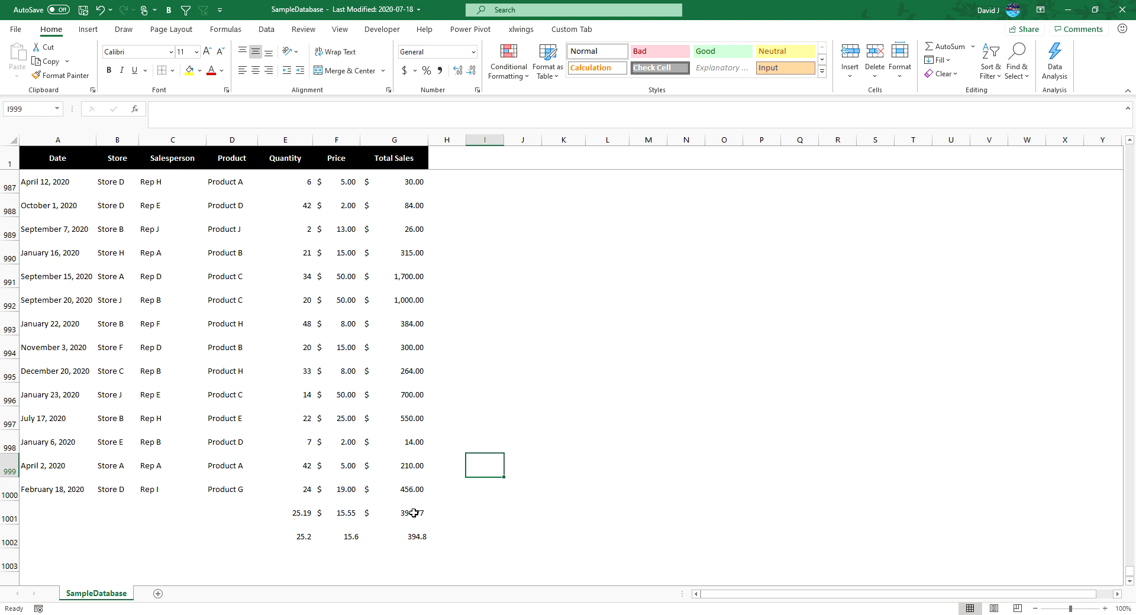
- Change the formula in E1002 to =ROUND(E1001,0) and fill it across to G1002
click(306, 534)
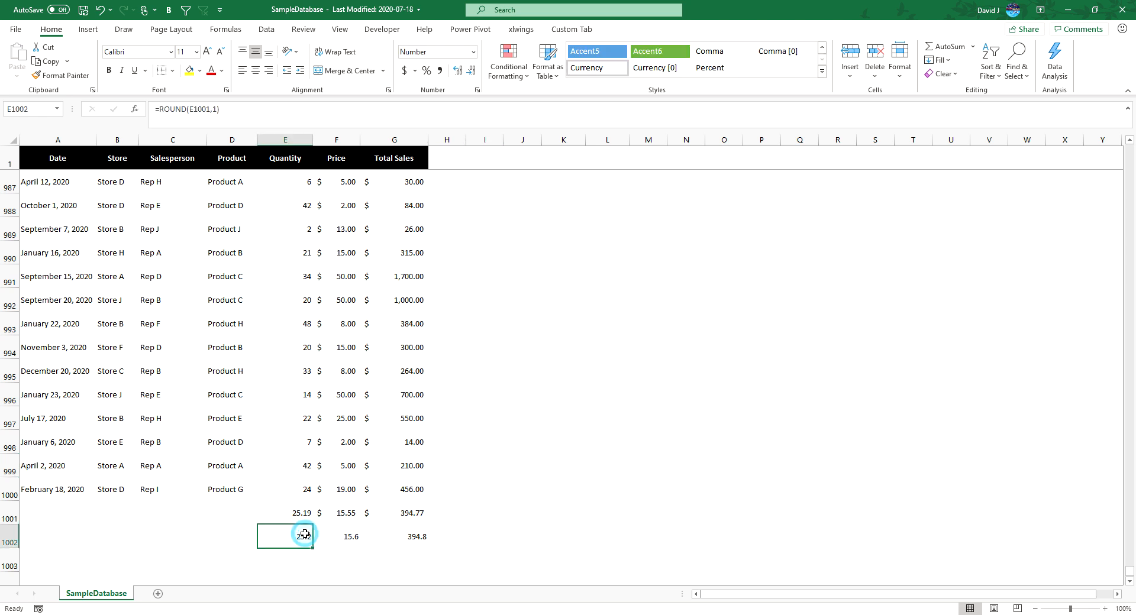
click(218, 113)
key(BackSpace)
text(0)
key(ctrl+Return)
drag(312, 550, 434, 541)
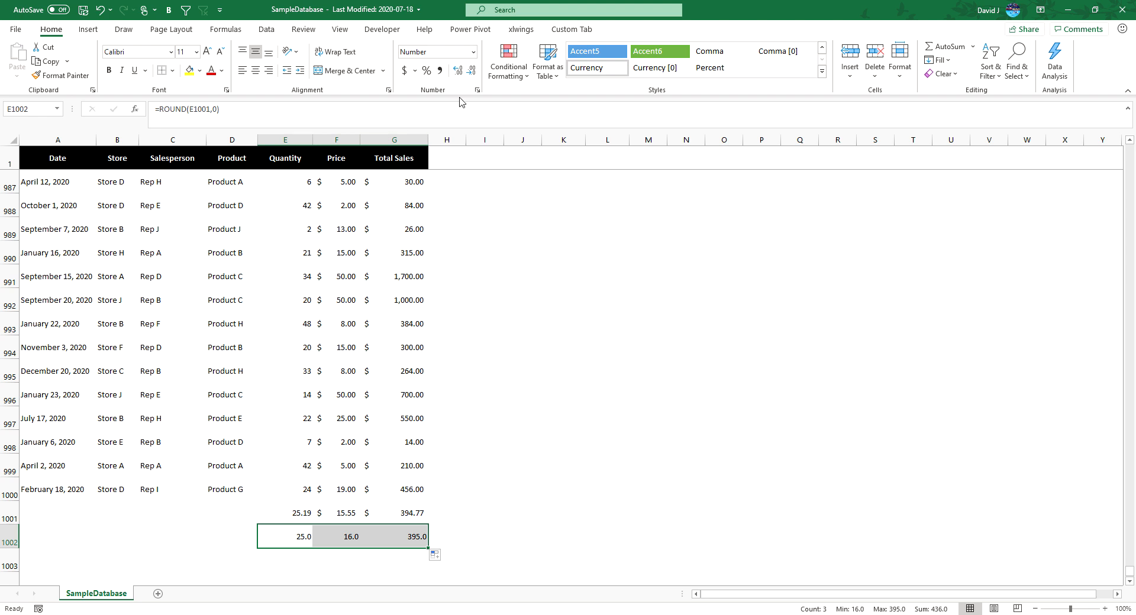
- Display the rounded averages in E1002:G1002 without decimals, then with four decimal places
click(472, 70)
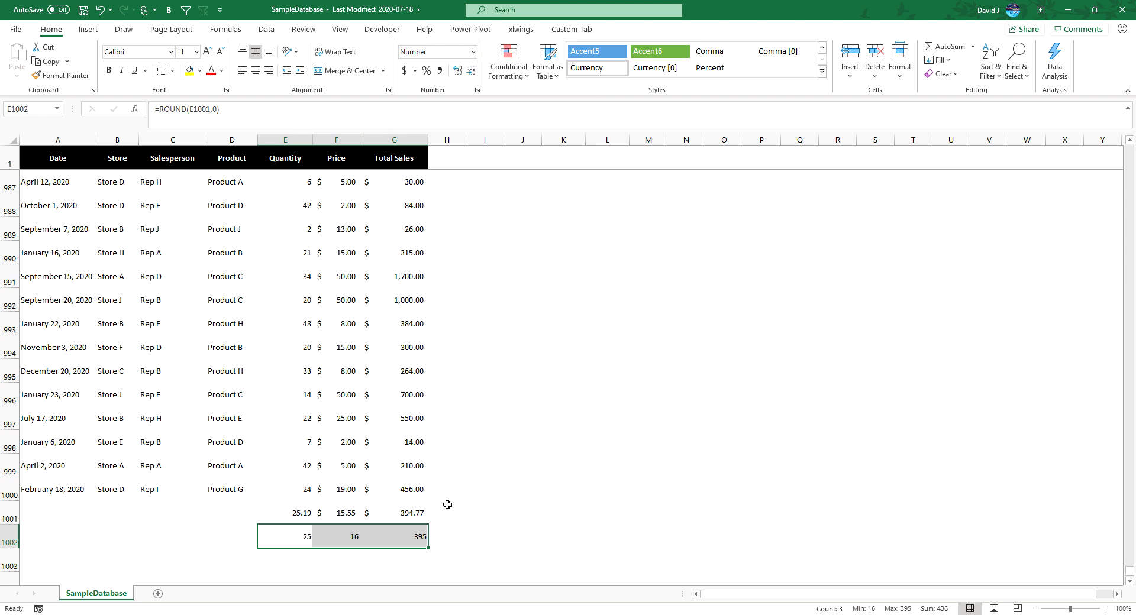
click(457, 71)
click(458, 71)
click(457, 71)
click(457, 71)
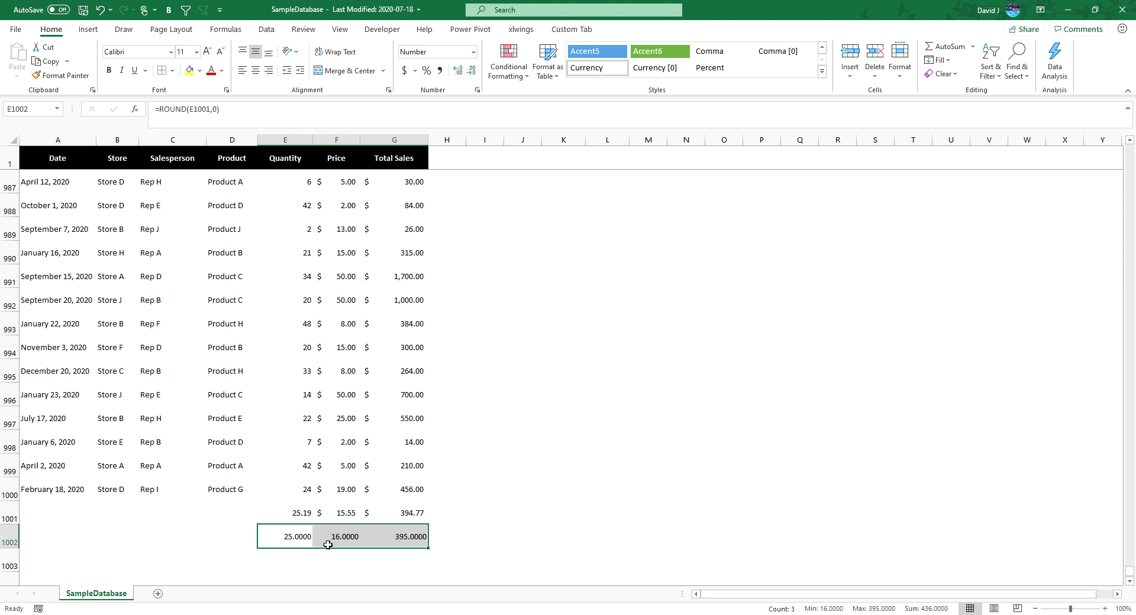
click(308, 544)
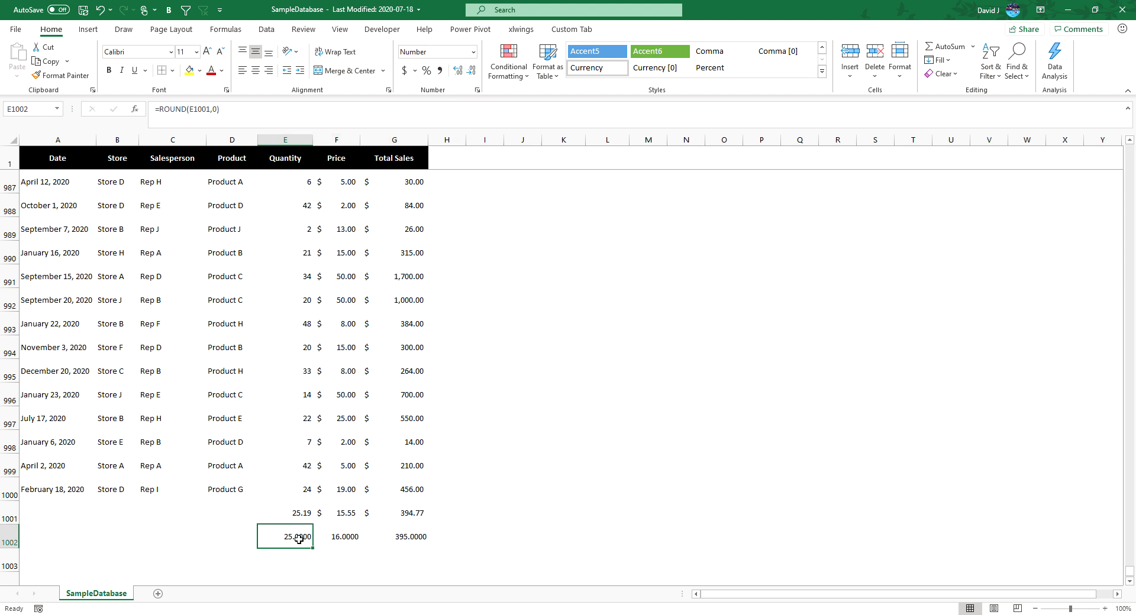
- Display the Total Sales average in G1001 with no decimal places, leaving its formula as is
click(425, 513)
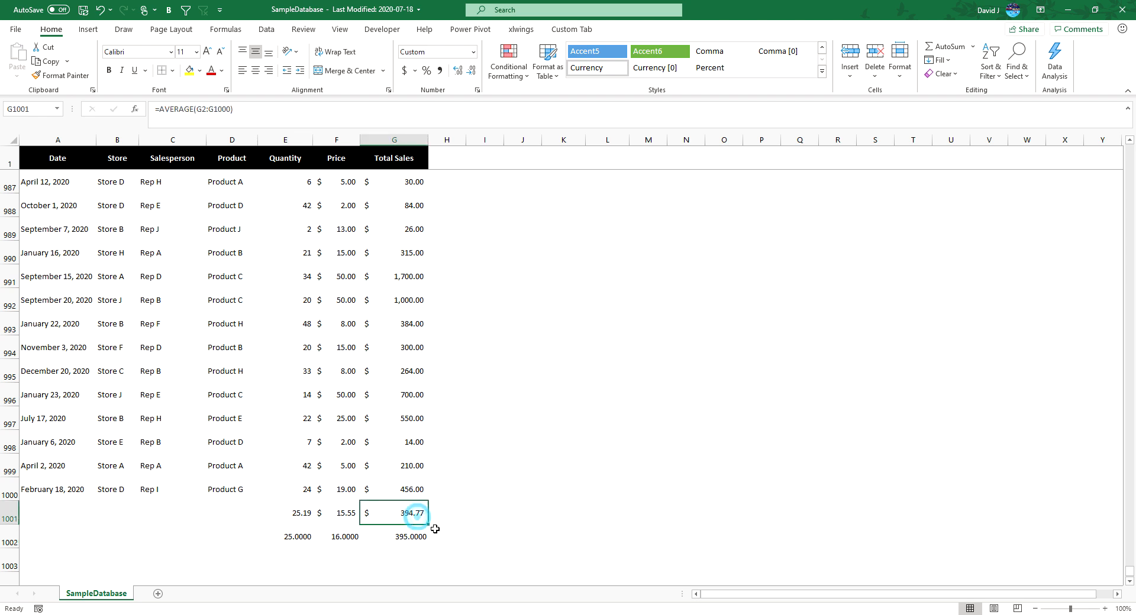
click(473, 71)
click(473, 71)
- Replace the formula in G1002 with =G1001 and display the cell with ten decimal places
click(421, 538)
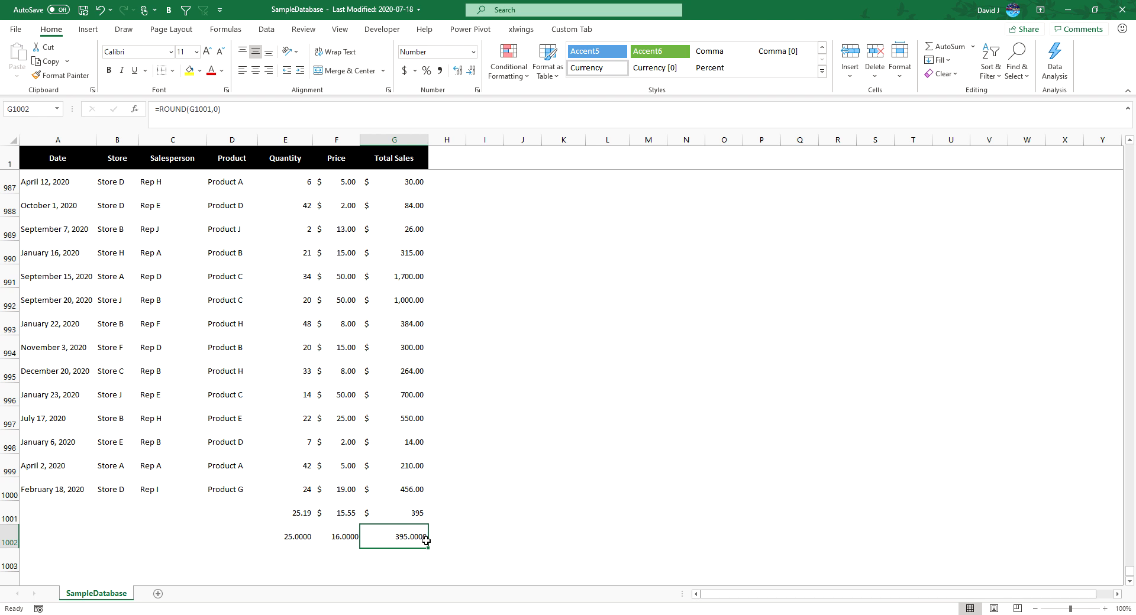
text(=)
key(Up)
key(Return)
click(402, 542)
click(457, 72)
click(457, 72)
click(458, 72)
click(457, 72)
click(458, 70)
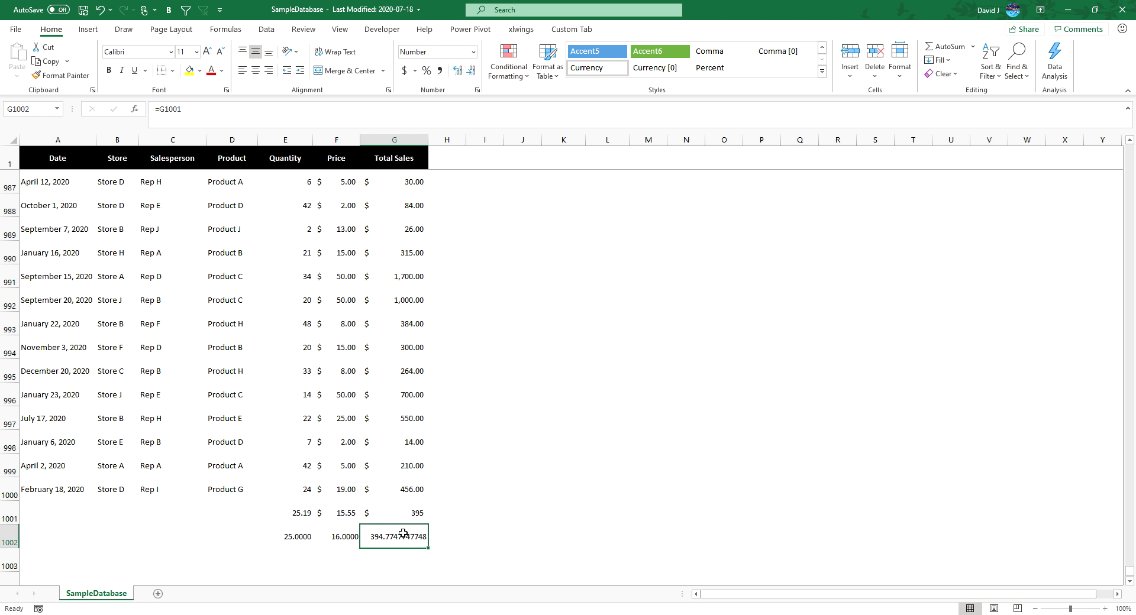
- Nest the average in G1001 inside ROUND as =ROUND(AVERAGE(G2:G1000),0)
click(402, 507)
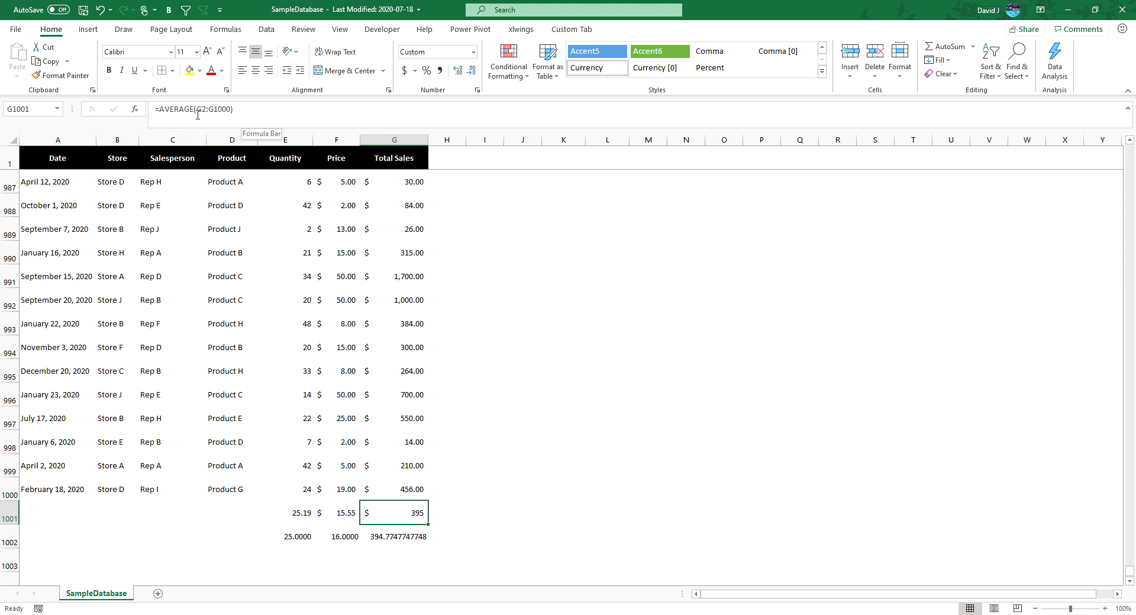
click(158, 108)
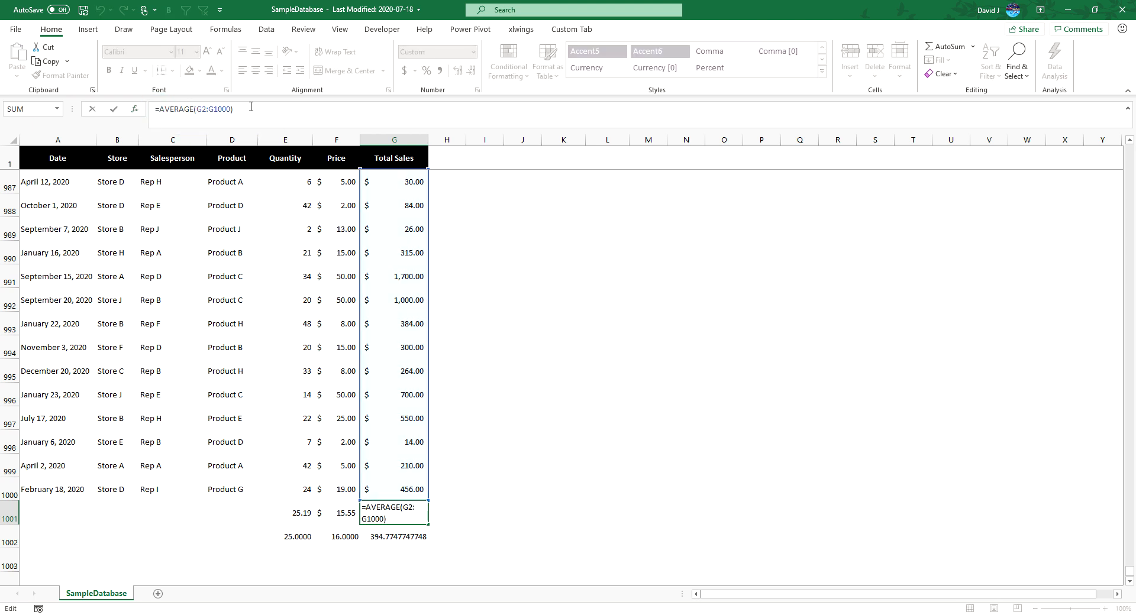
text(ROUND()
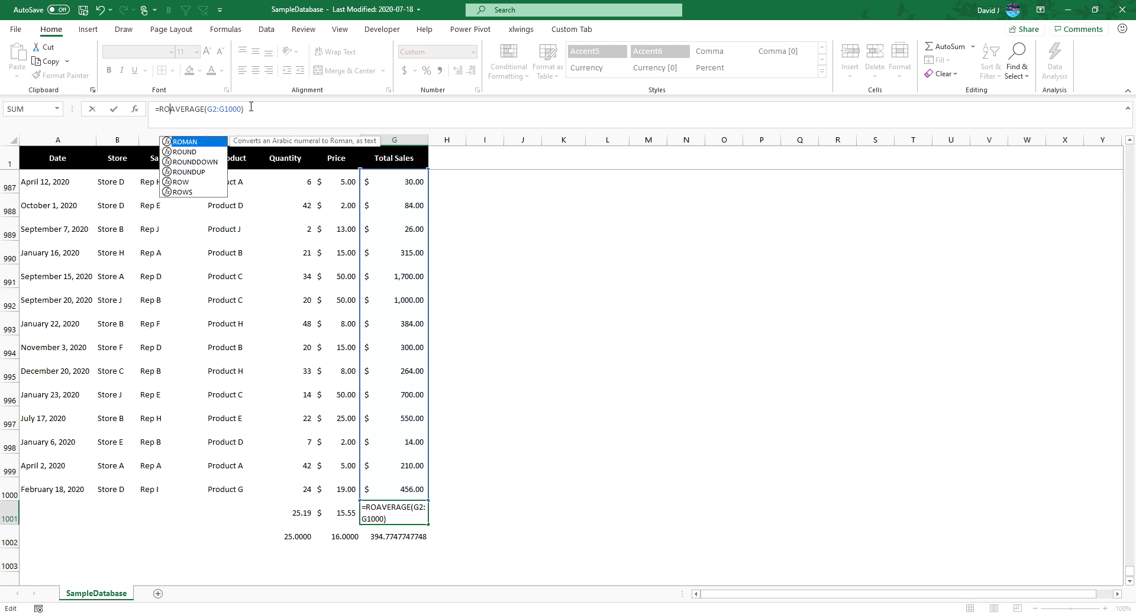
key(End)
text(,)
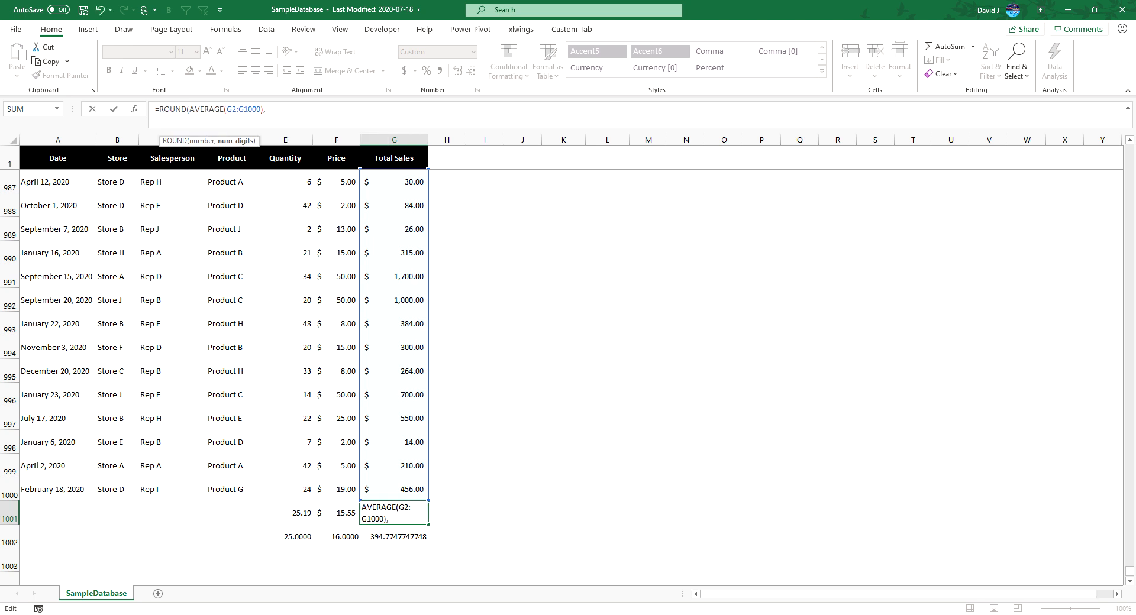
text(0))
key(Return)
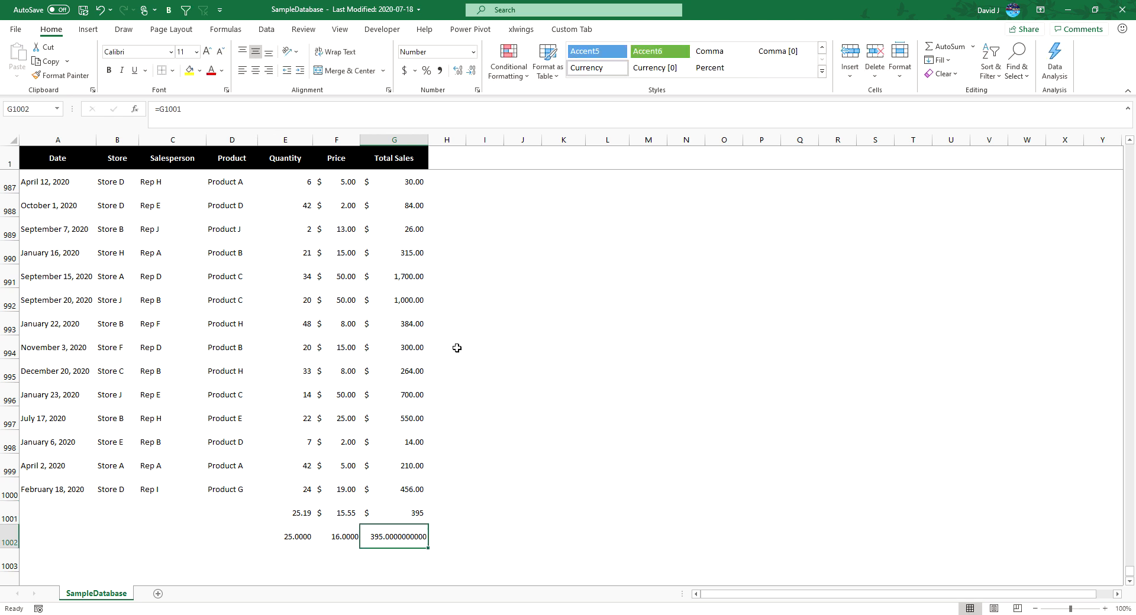
- Check the formulas in G1001 and F1001, then undo the ROUND nesting in G1001
click(409, 511)
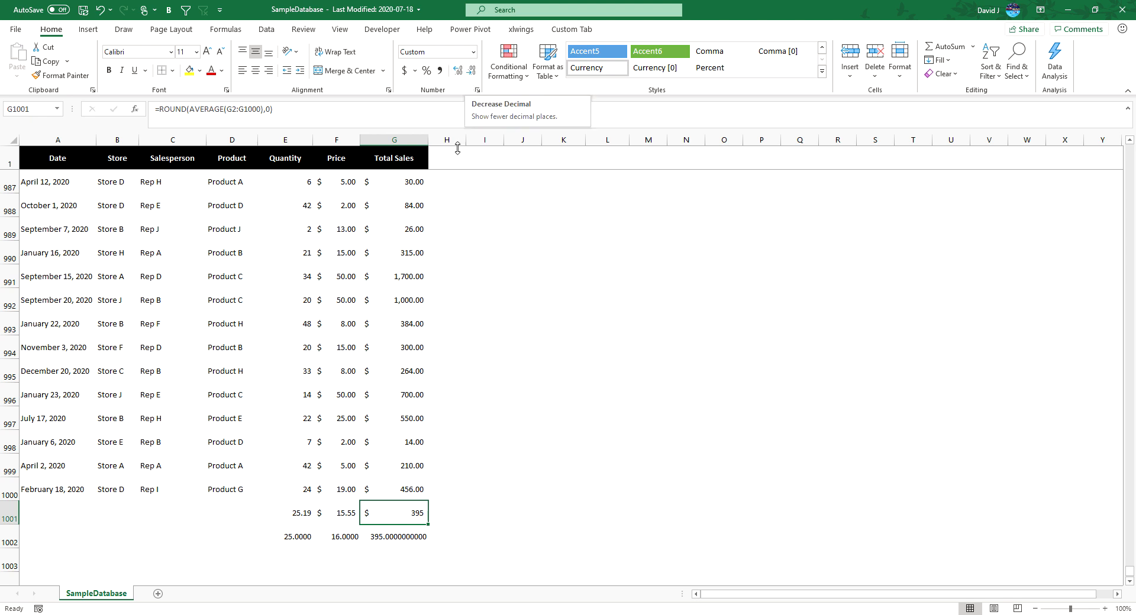
click(338, 518)
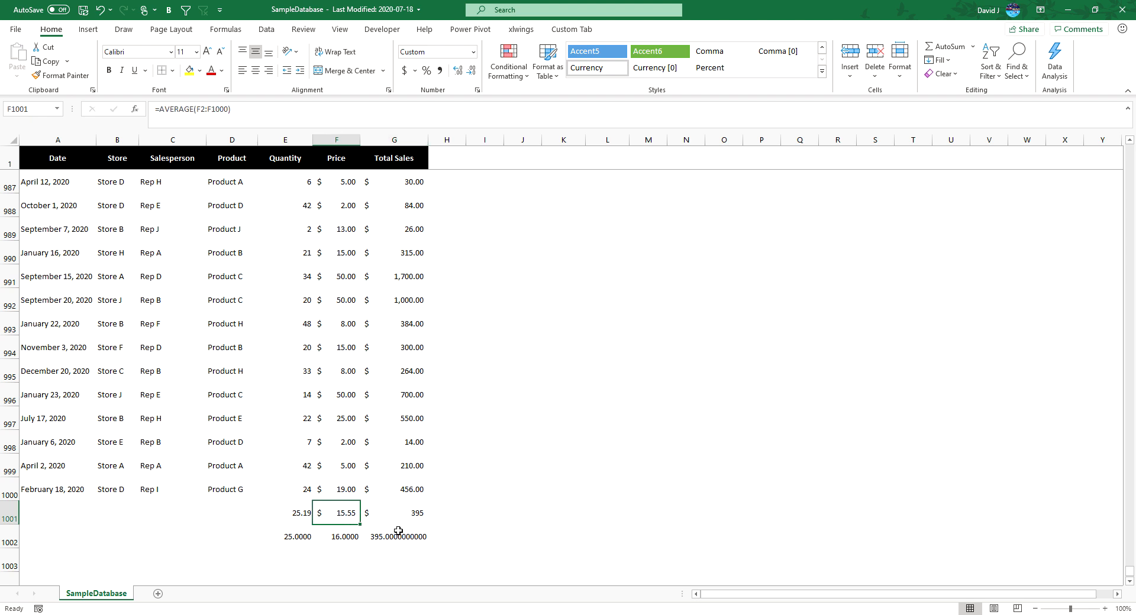
key(ctrl+z)
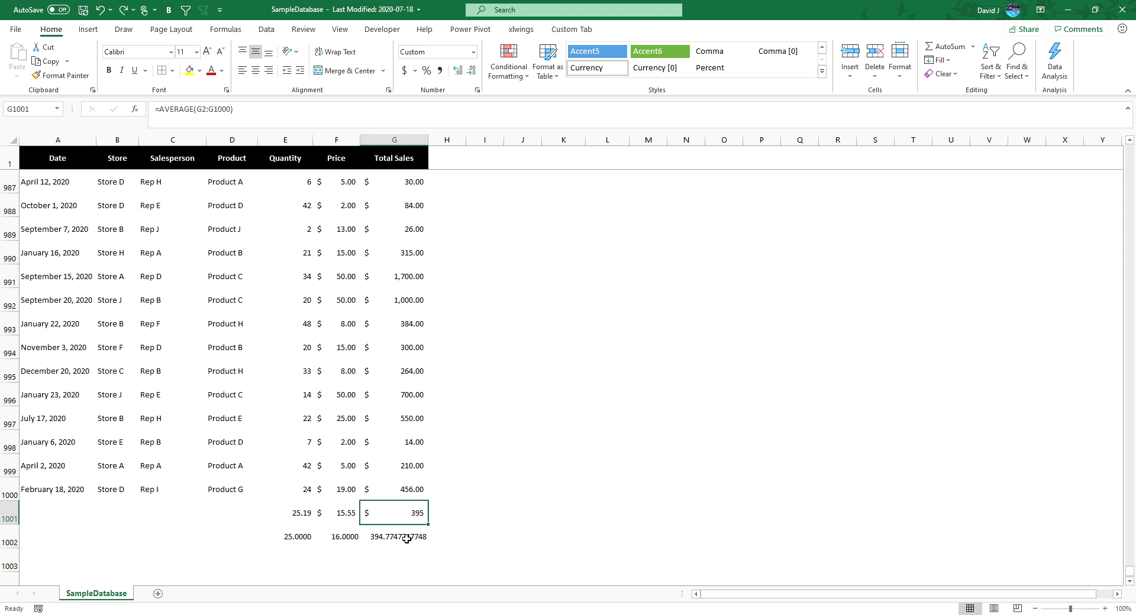
- Increase the displayed decimals of the Total Sales average in G1001 to seven places
click(458, 71)
click(458, 71)
click(459, 72)
click(460, 72)
click(460, 72)
click(460, 71)
click(460, 71)
- Replace the formula in G1002 with =ROUNDUP(G1001,0) to round up the Total Sales average
click(394, 538)
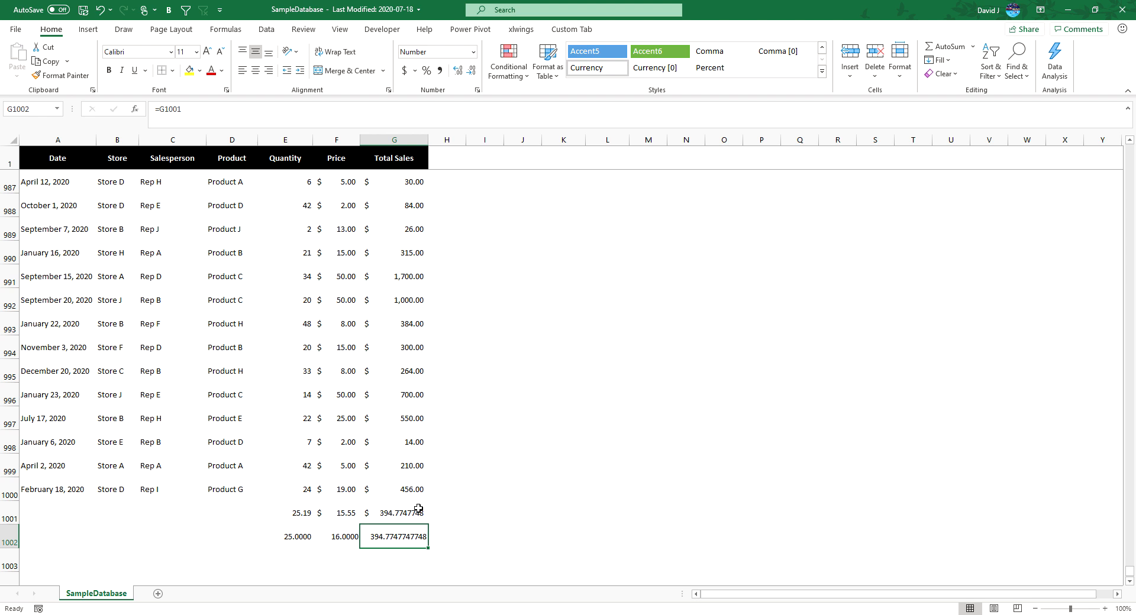
text(=round)
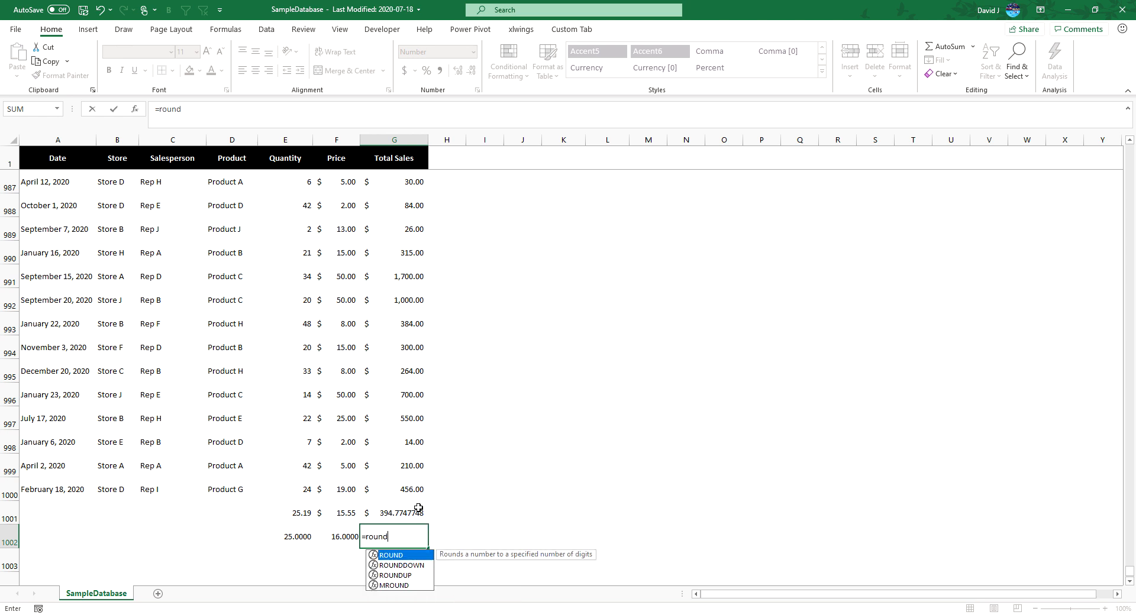
text(down)
key(BackSpace)
key(BackSpace)
key(BackSpace)
key(BackSpace)
text(up)
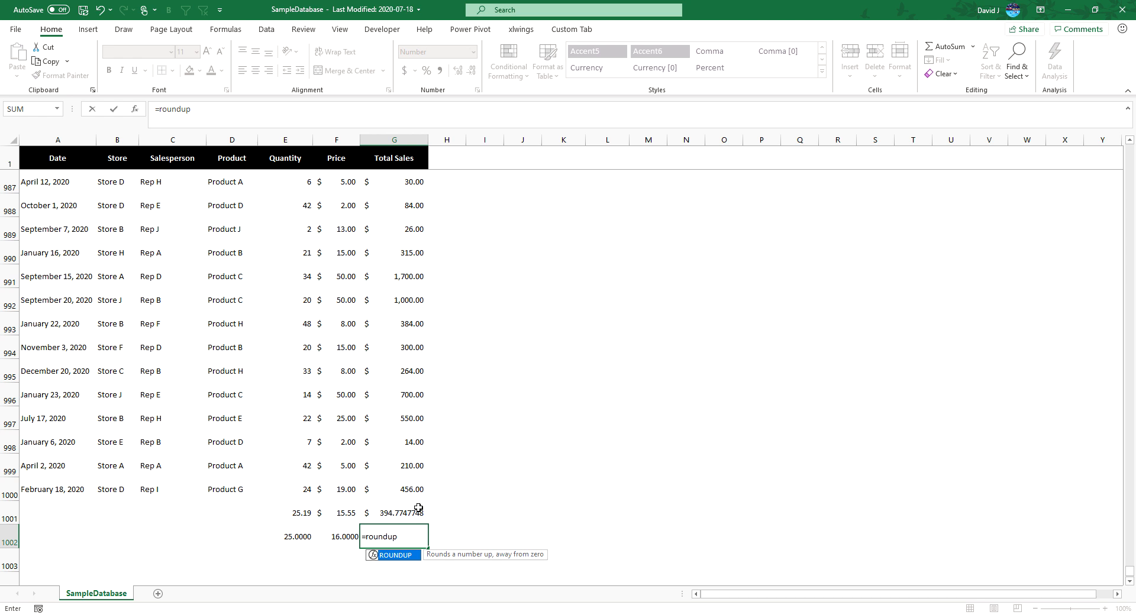
text(()
click(418, 509)
text(,0)
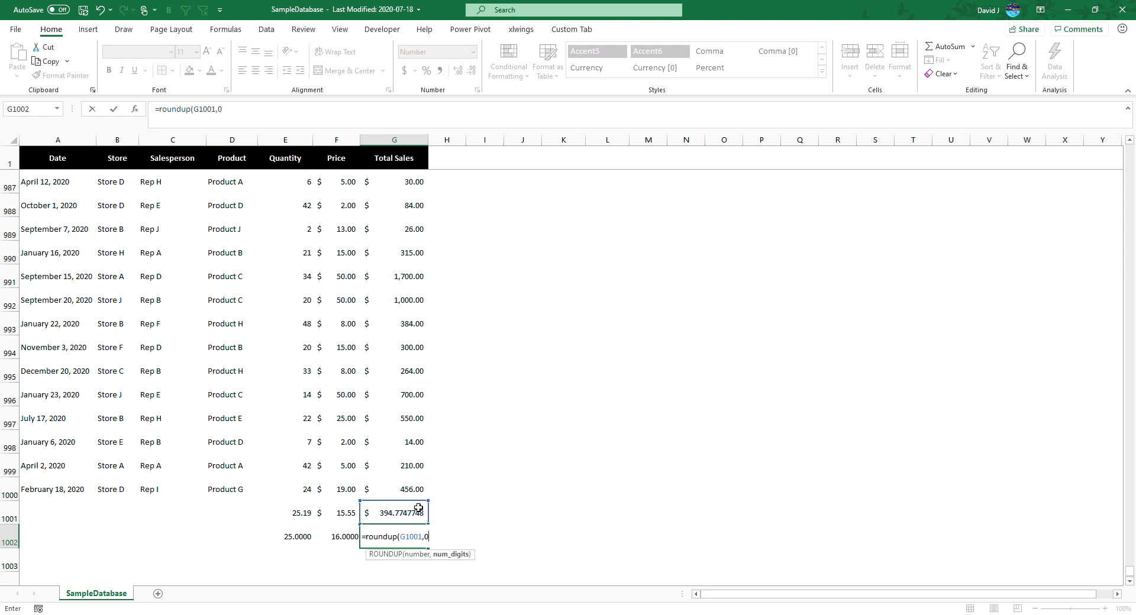
text())
key(Return)
key(Up)
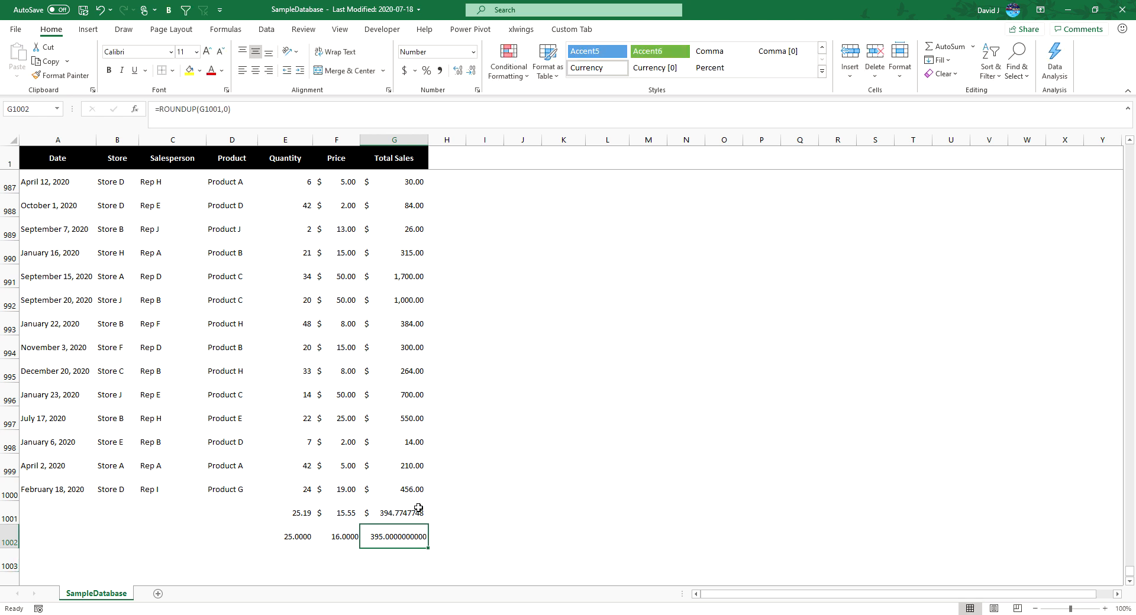
- Fill the ROUNDUP formula from G1002 across to E1002 and widen the Price column to fit its rounded value
click(403, 511)
click(418, 542)
drag(428, 548, 286, 536)
click(353, 513)
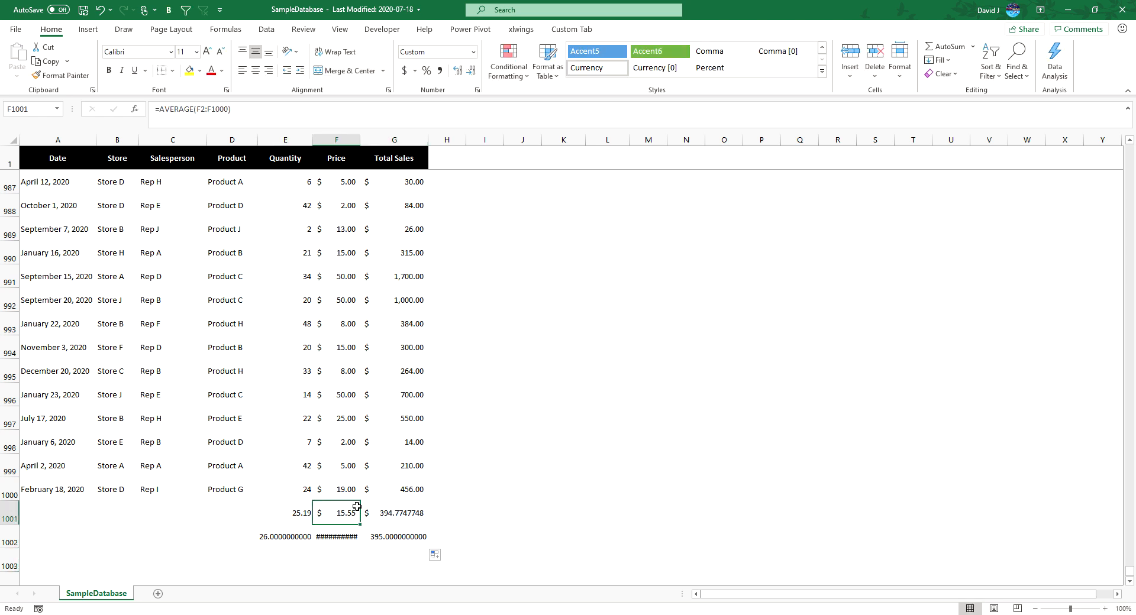
drag(360, 140, 369, 139)
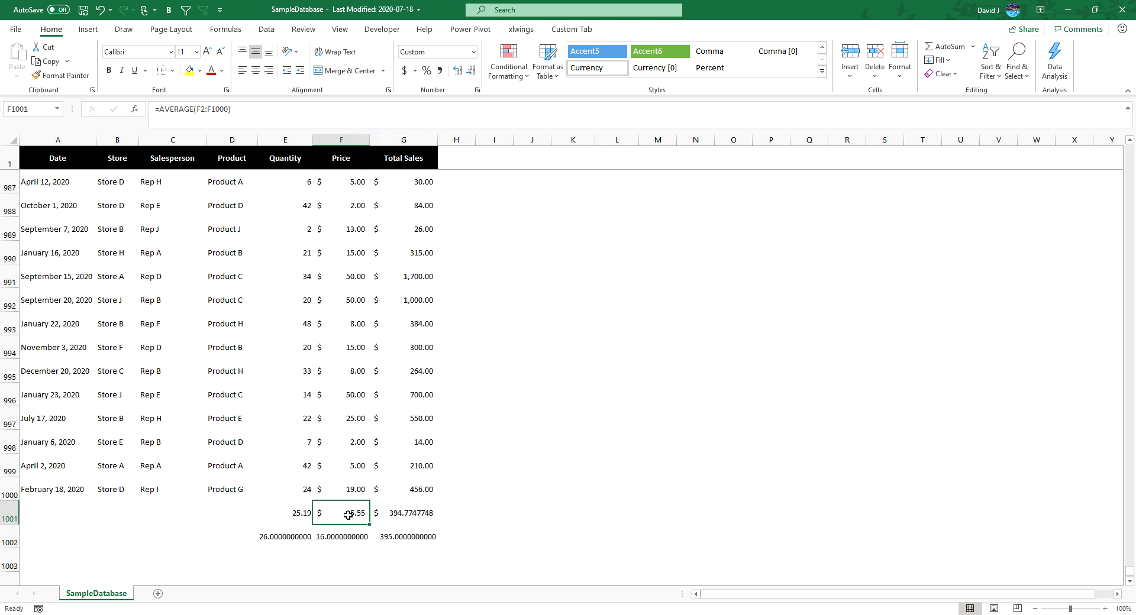
- Reduce the displayed decimals of E1002:G1002 to three places and compare the rounded-up values with the averages above
click(346, 535)
drag(290, 536, 414, 536)
click(473, 72)
click(472, 74)
click(473, 73)
click(473, 74)
click(473, 73)
click(473, 74)
click(473, 73)
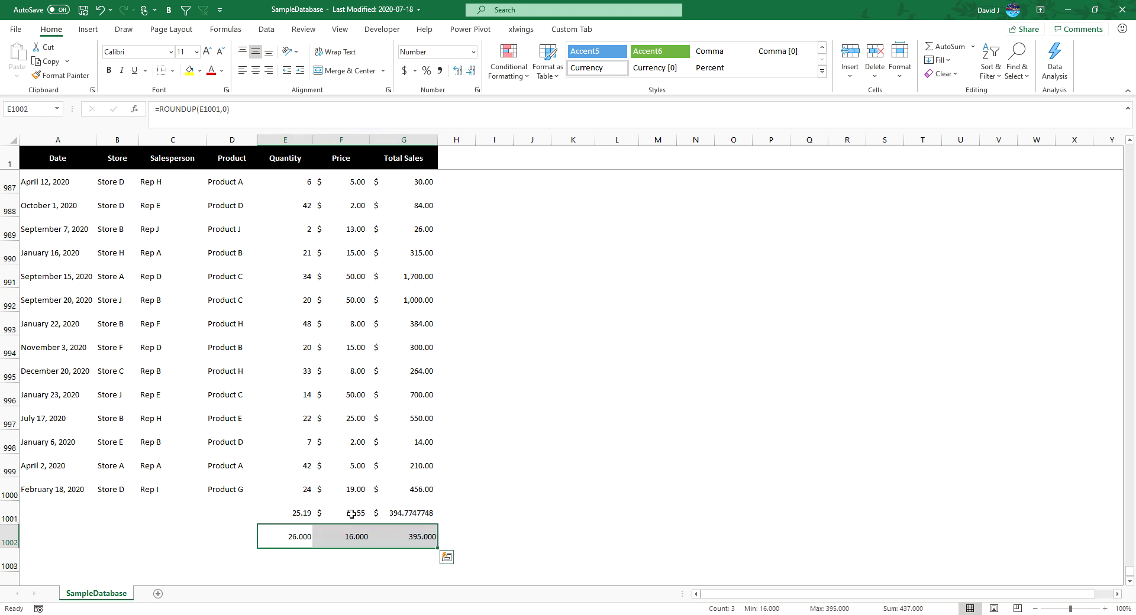
click(352, 514)
click(350, 537)
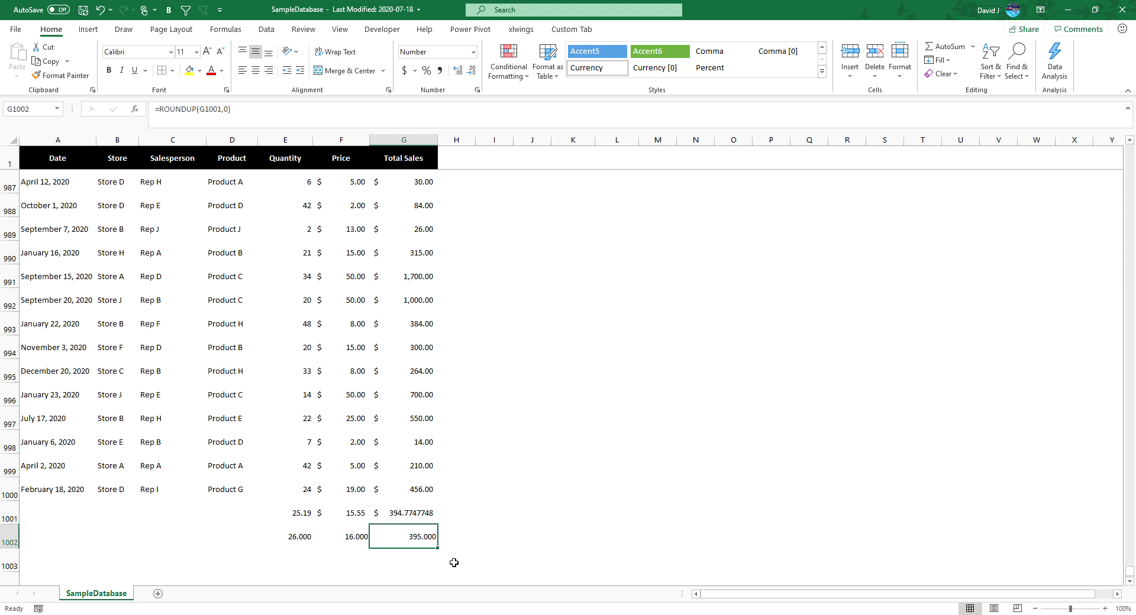
key(Left)
click(303, 512)
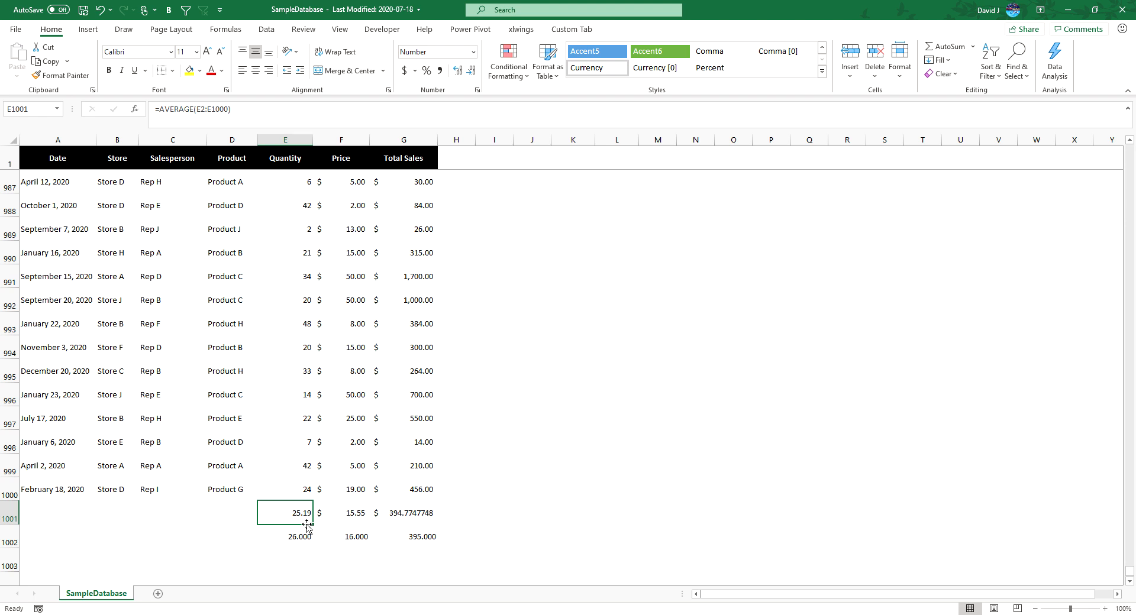
- Change the formula in E1002 to =ROUNDDOWN(E1001,0), fill it across to G1002 and compare the Total Sales result with its average
click(306, 535)
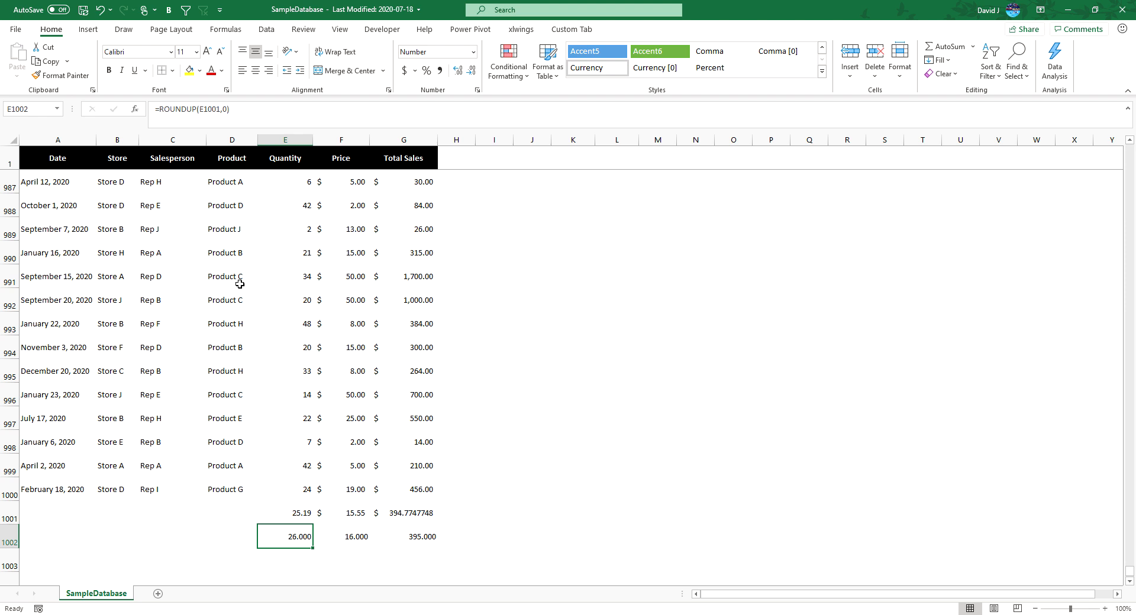
click(195, 109)
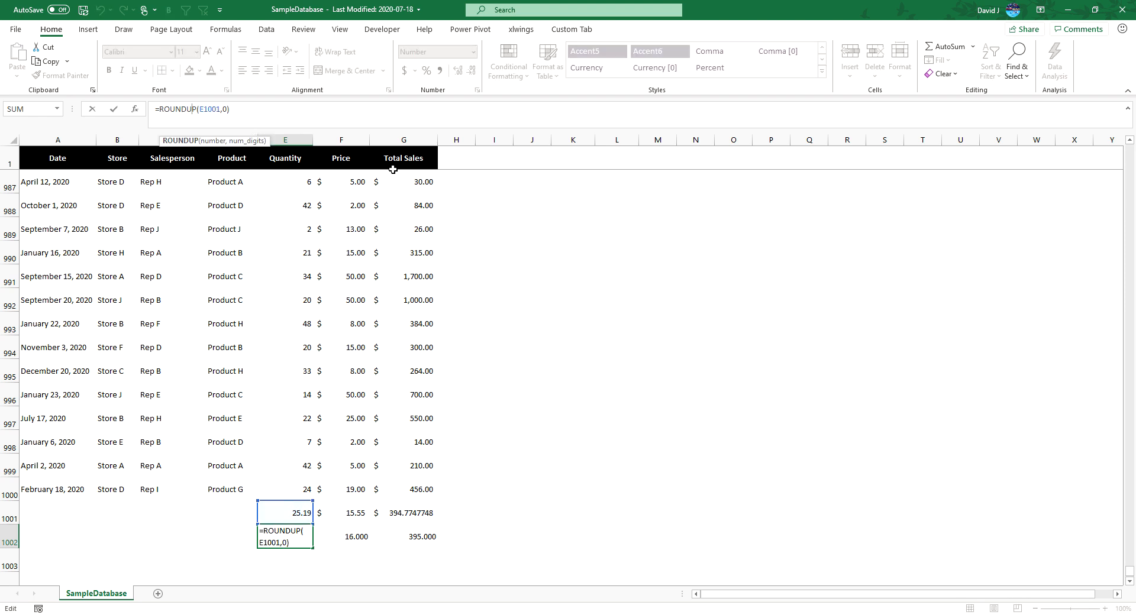
key(BackSpace)
key(BackSpace)
text(DOWN)
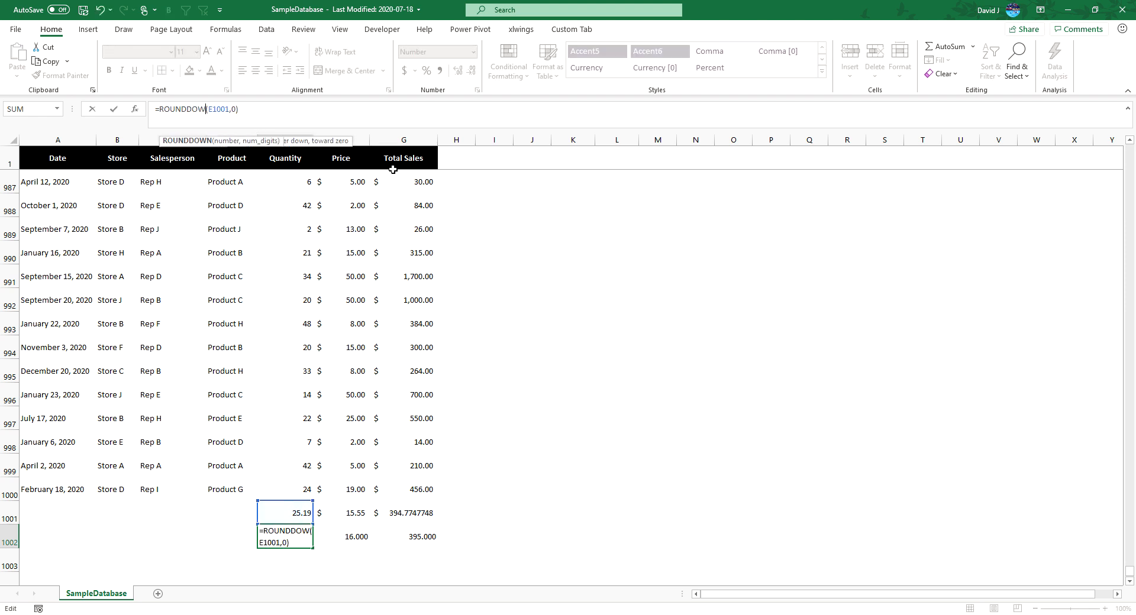
key(Return)
click(292, 543)
drag(313, 549, 436, 537)
click(430, 514)
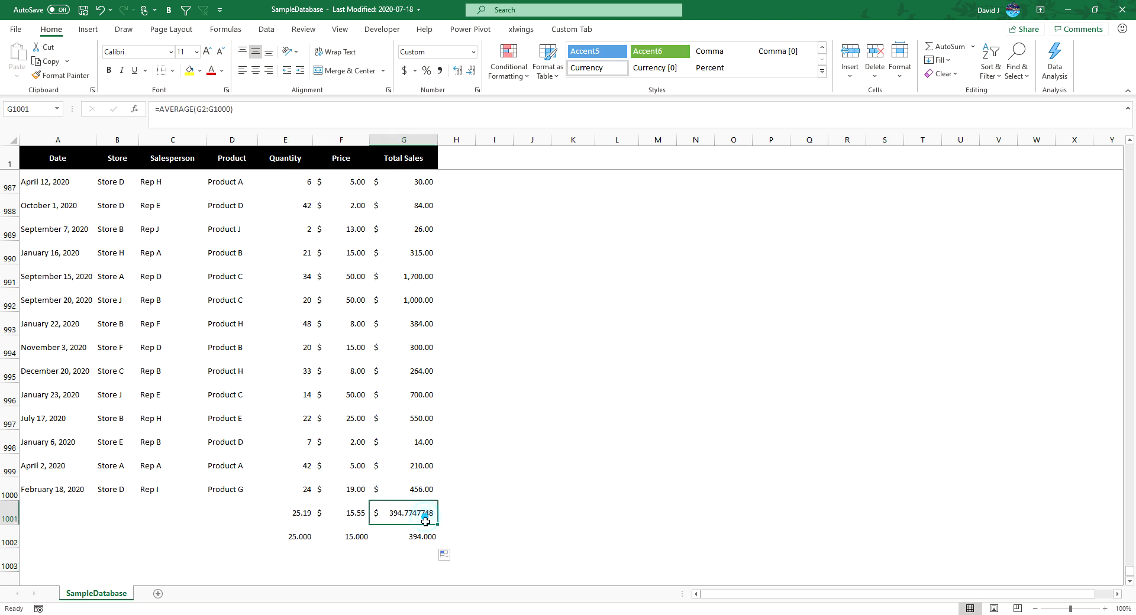
click(419, 531)
click(420, 518)
click(421, 539)
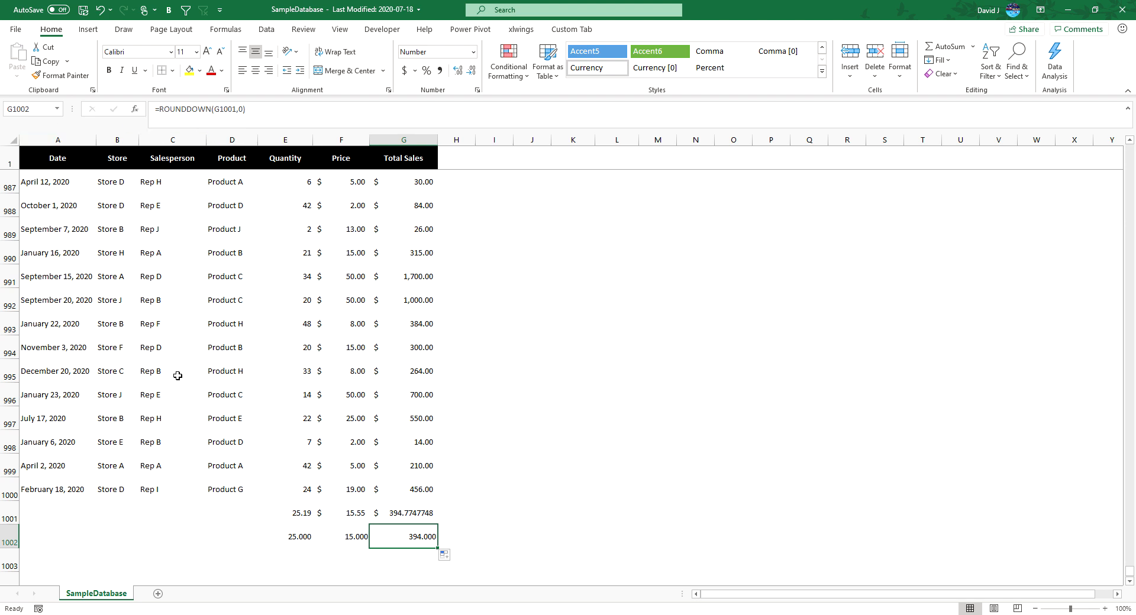
- Clear the averages and rounded values from E1001:G1002
drag(301, 516, 426, 540)
key(Delete)
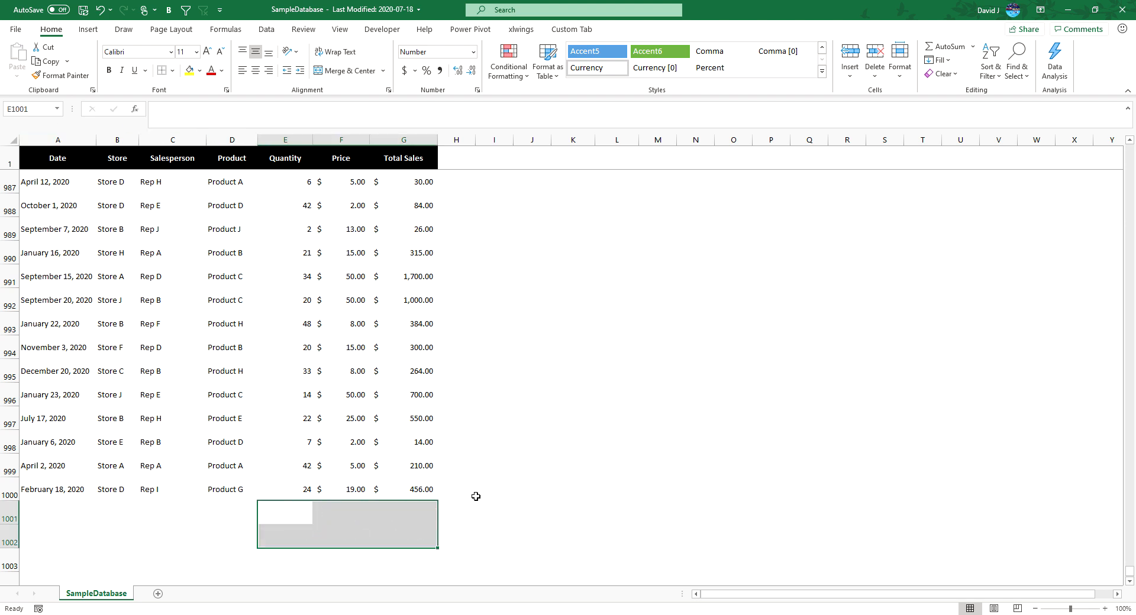
click(473, 488)
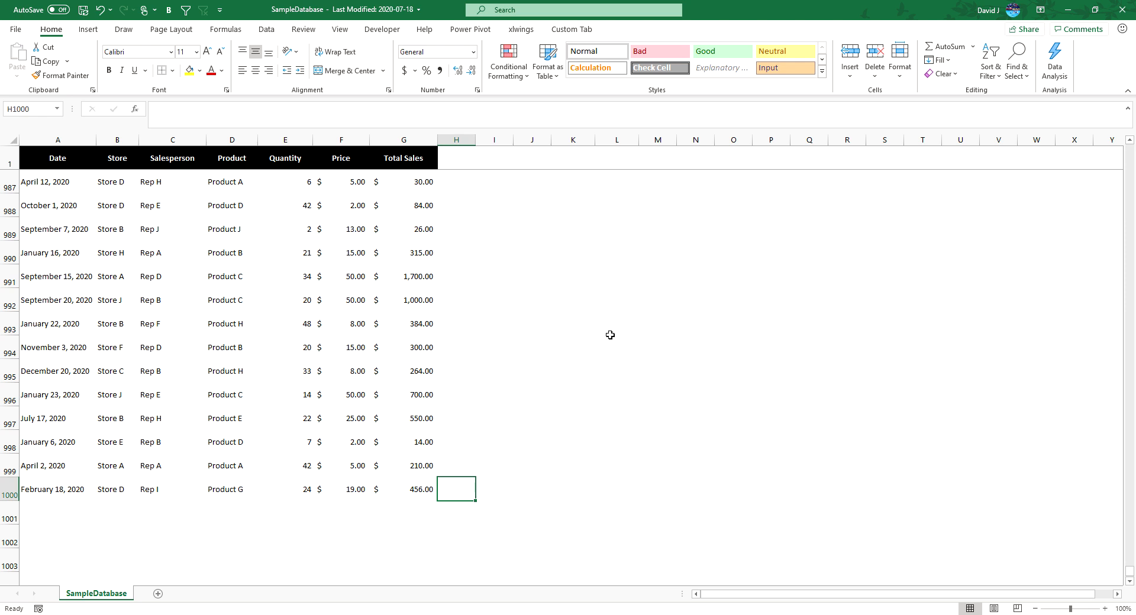
- Add the column header "Store & Rep" in H1
click(465, 158)
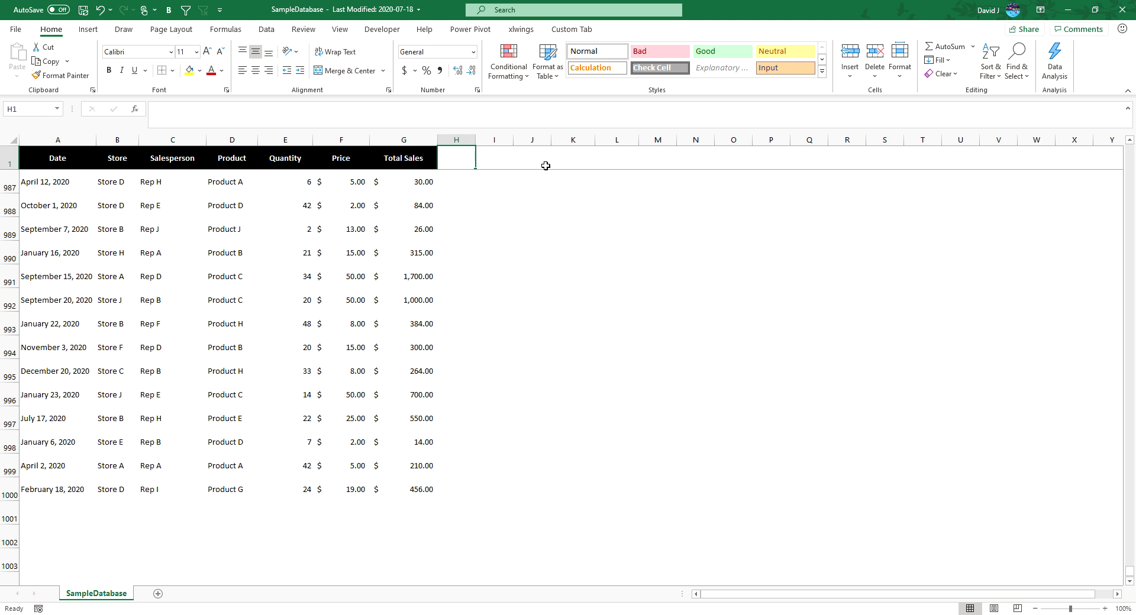
text(Store )
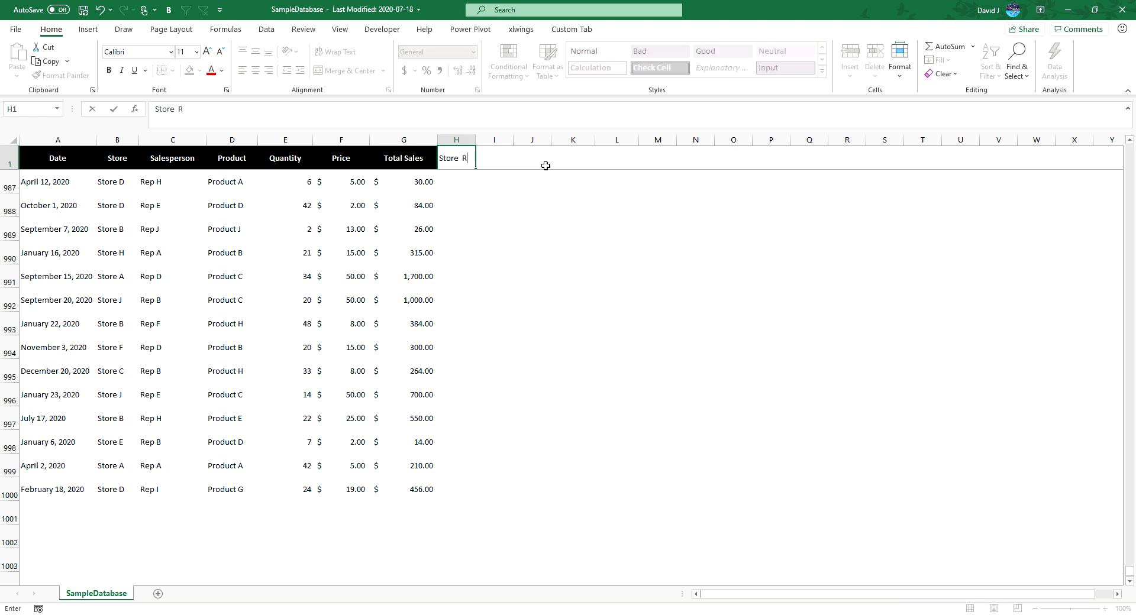
text(& Rep)
key(ctrl+Return)
key(Down)
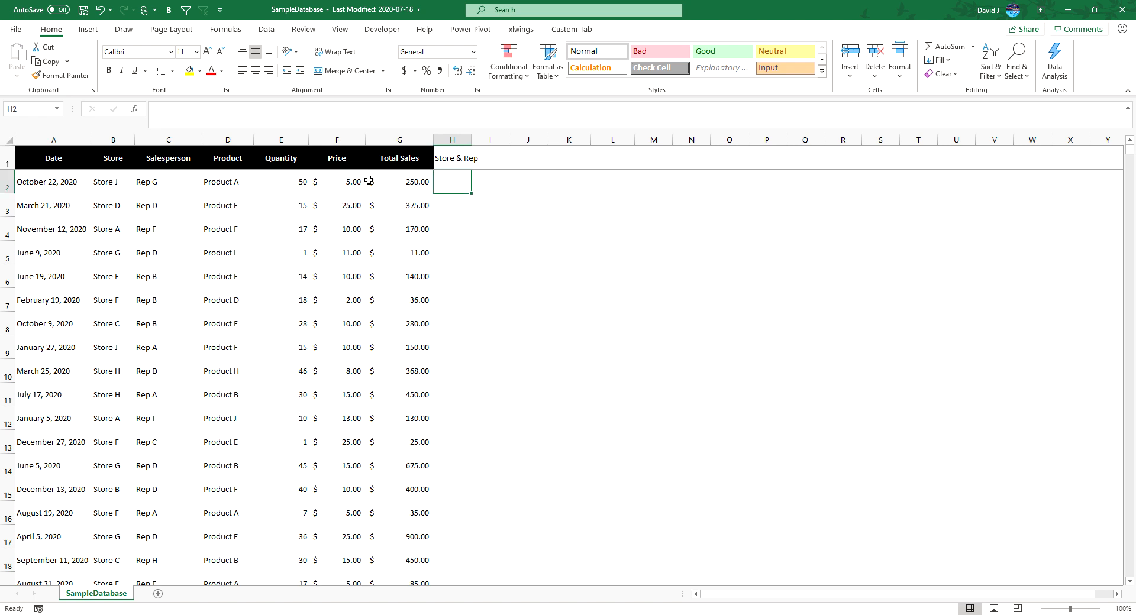
- Join the store and salesperson in H2 with =CONCAT(B2,C2) and widen column H to fit the text
text(=conca)
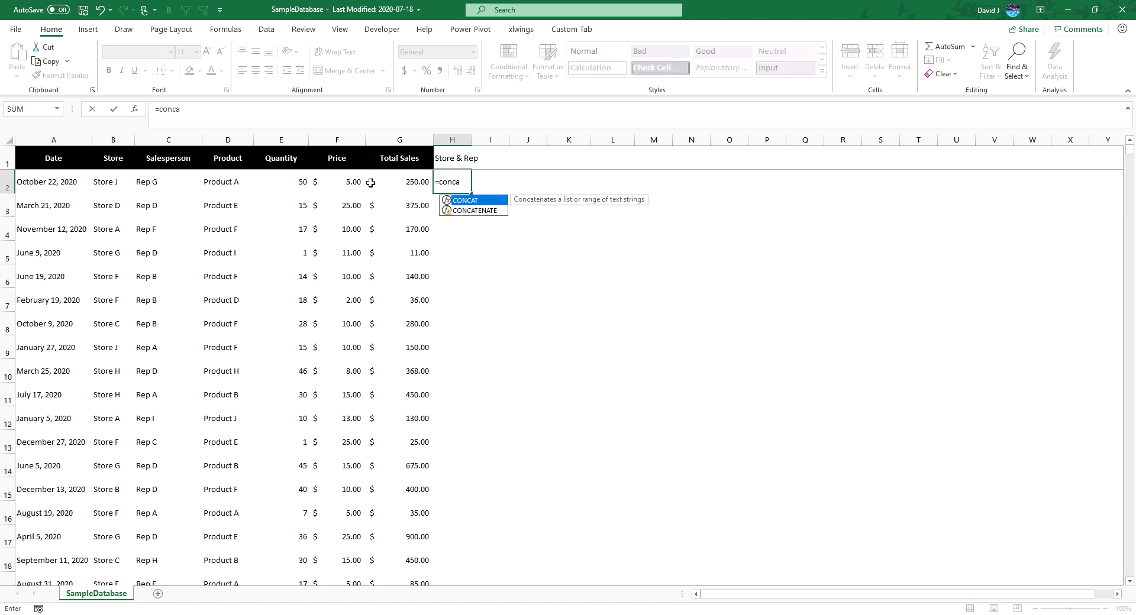
key(Tab)
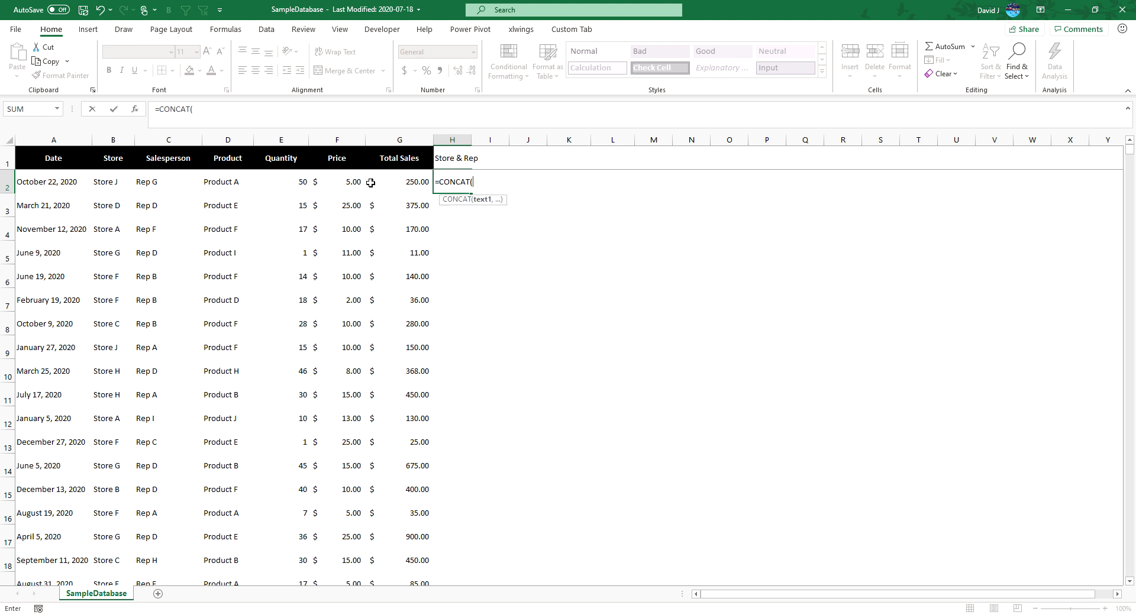
key(Left)
key(Left)
key(Left)
key(Left)
key(Left)
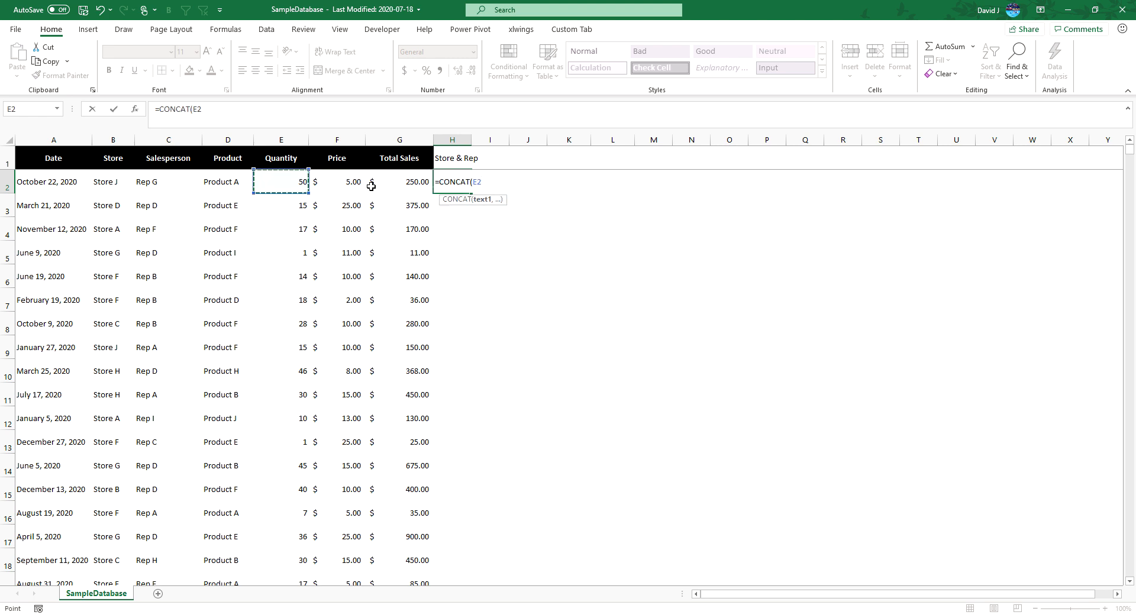
key(Left)
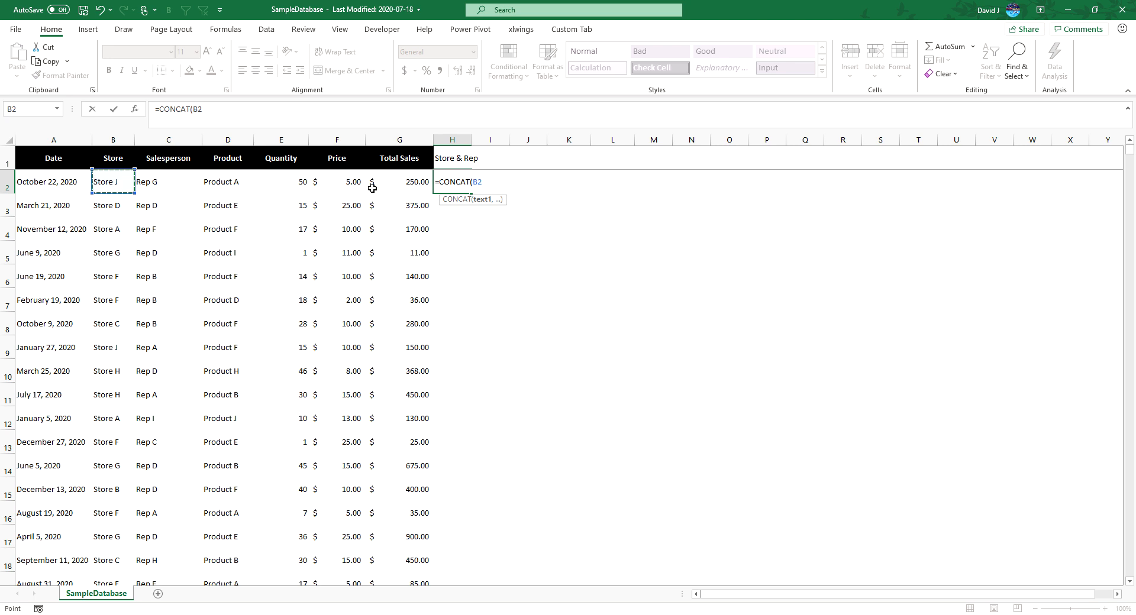
text(,)
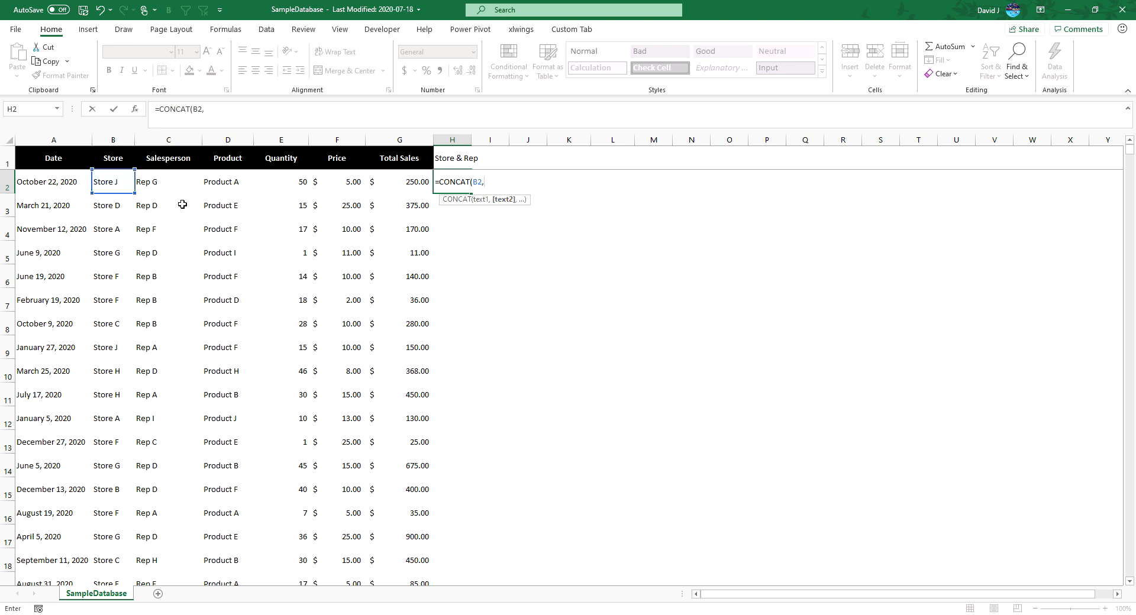
click(171, 181)
text())
key(Return)
key(Up)
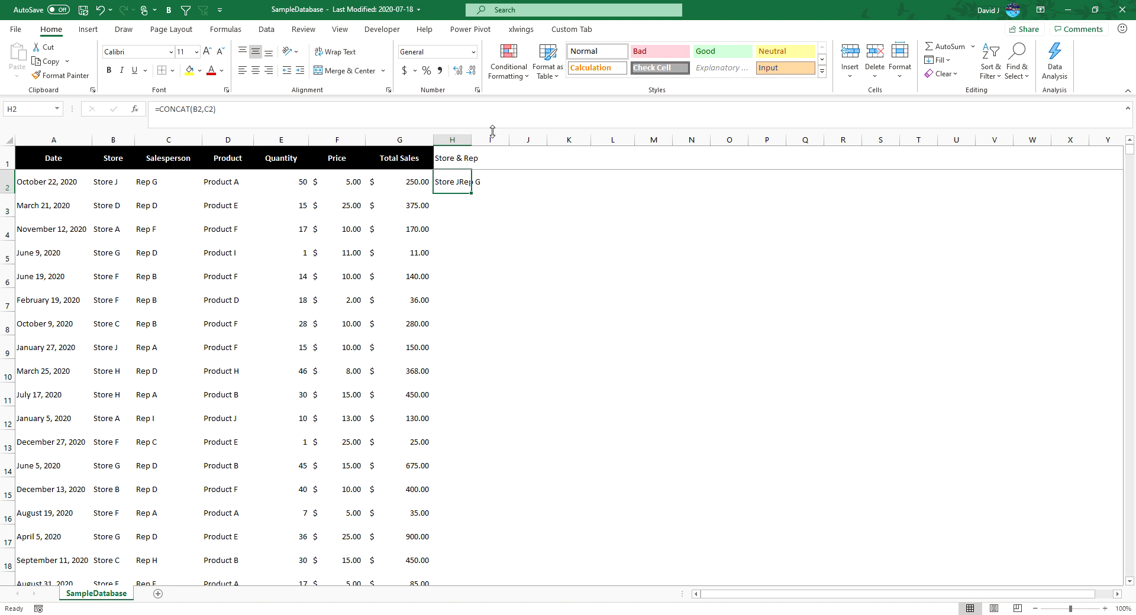
drag(473, 140, 498, 140)
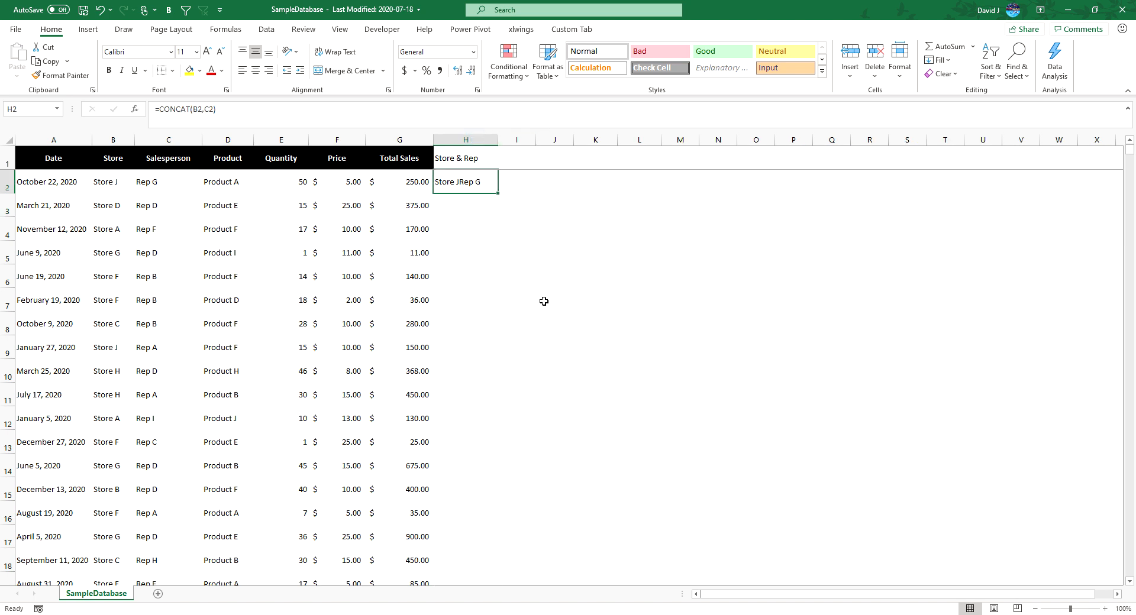
- Extend the formula in H2 to =CONCAT(B2,C2,D2,E2) so it also joins the product and quantity
click(272, 109)
key(BackSpace)
text(,)
click(231, 178)
text(,)
click(302, 182)
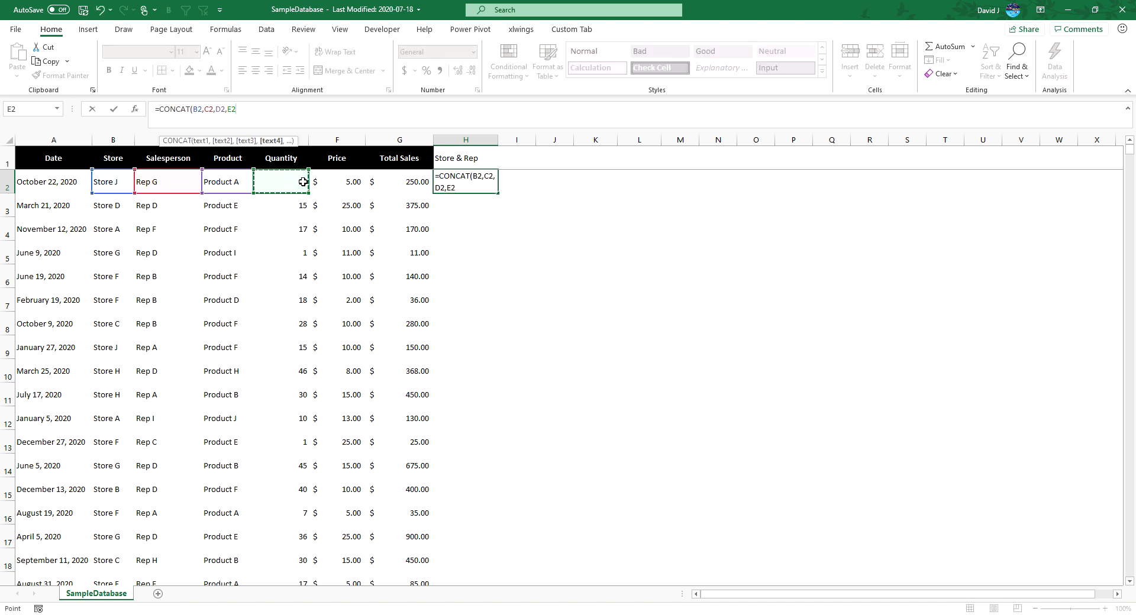
text())
key(Return)
key(Up)
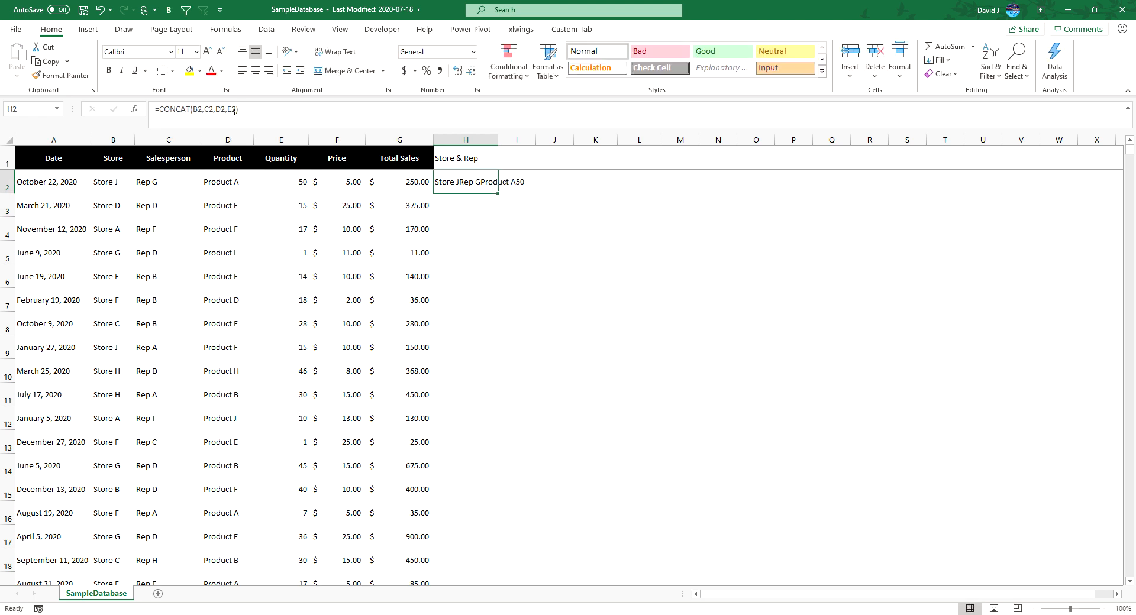
click(214, 111)
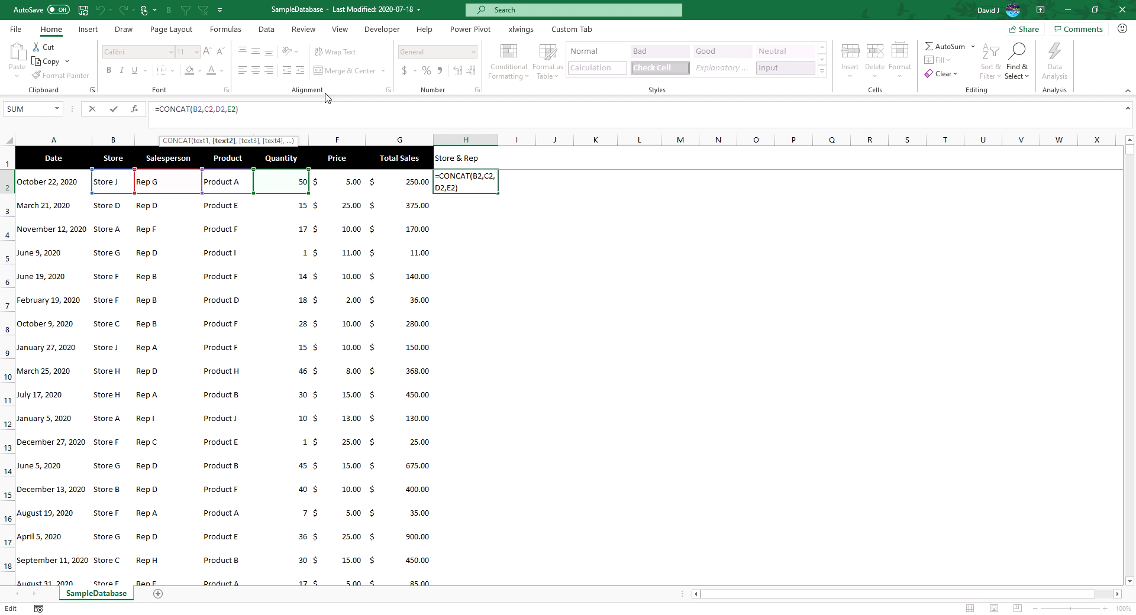
key(Escape)
- Replace the formula in H2 with =CONCAT(B2," ",C2) to put a space between the store and salesperson
text(=concat)
key(Tab)
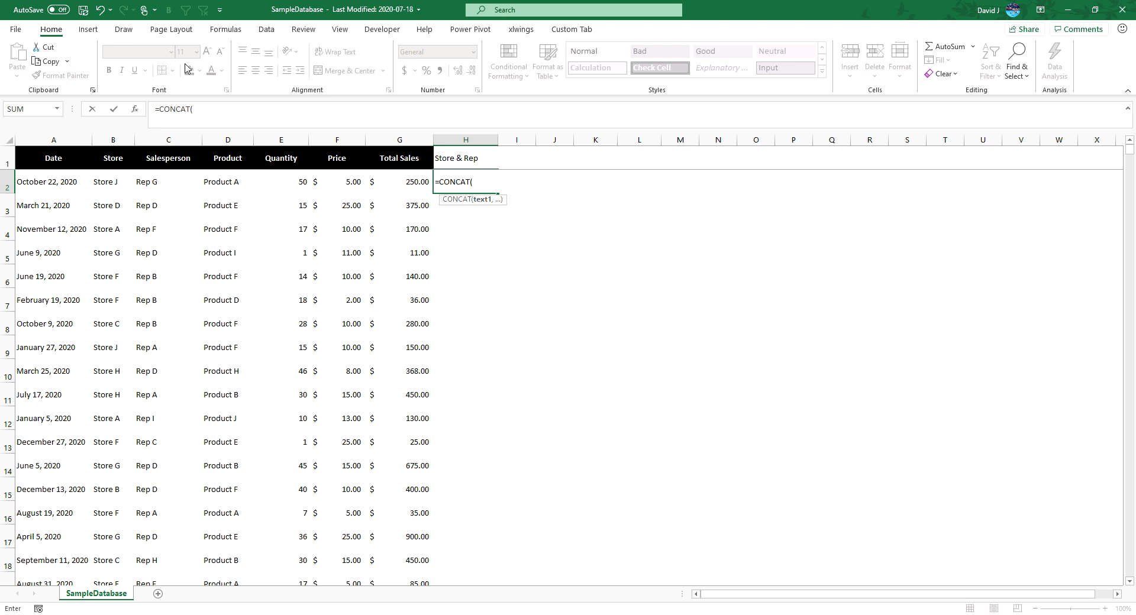
click(110, 179)
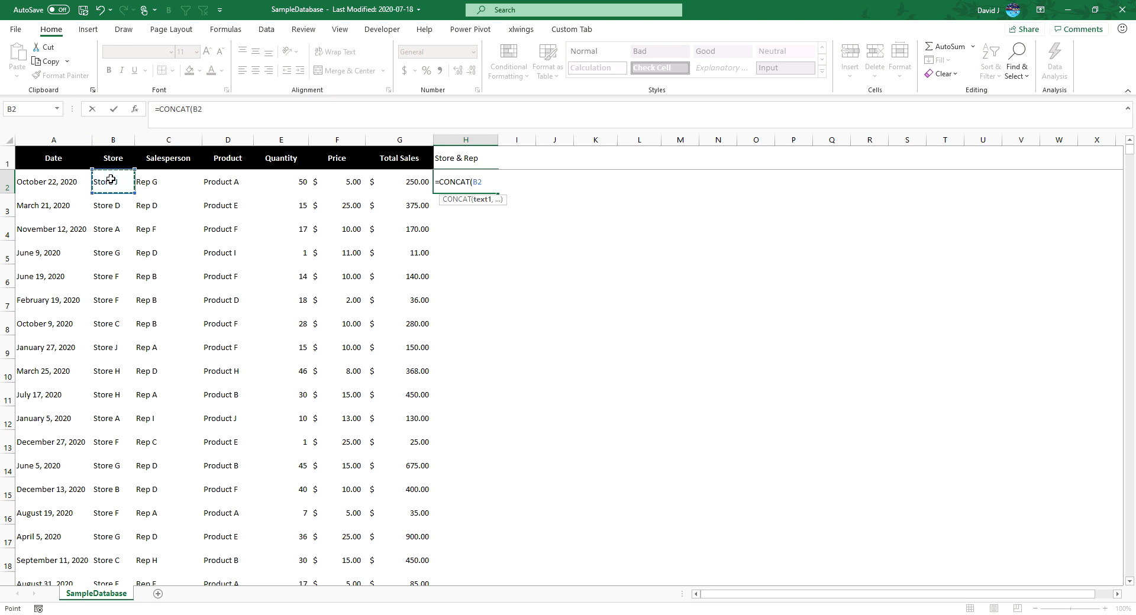
text(,)
text(" ",)
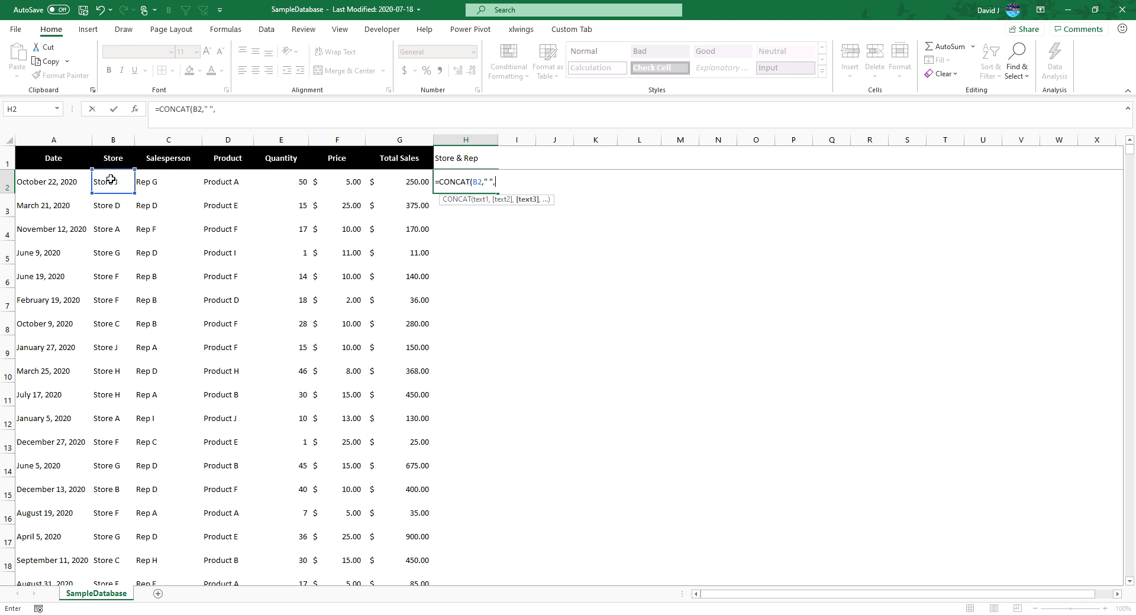
click(172, 175)
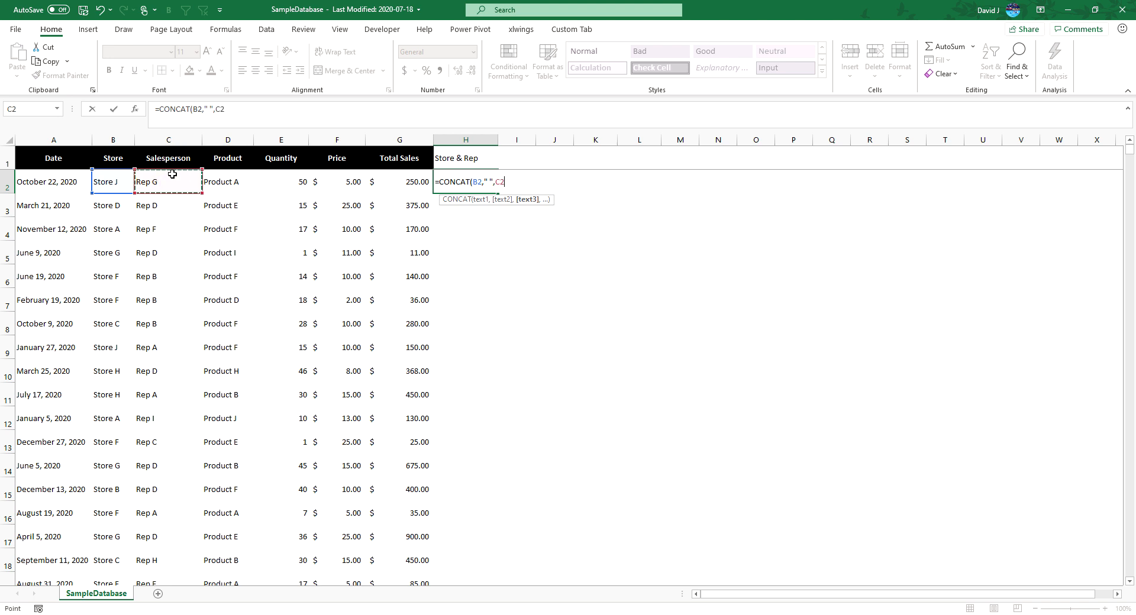
key(ctrl+Return)
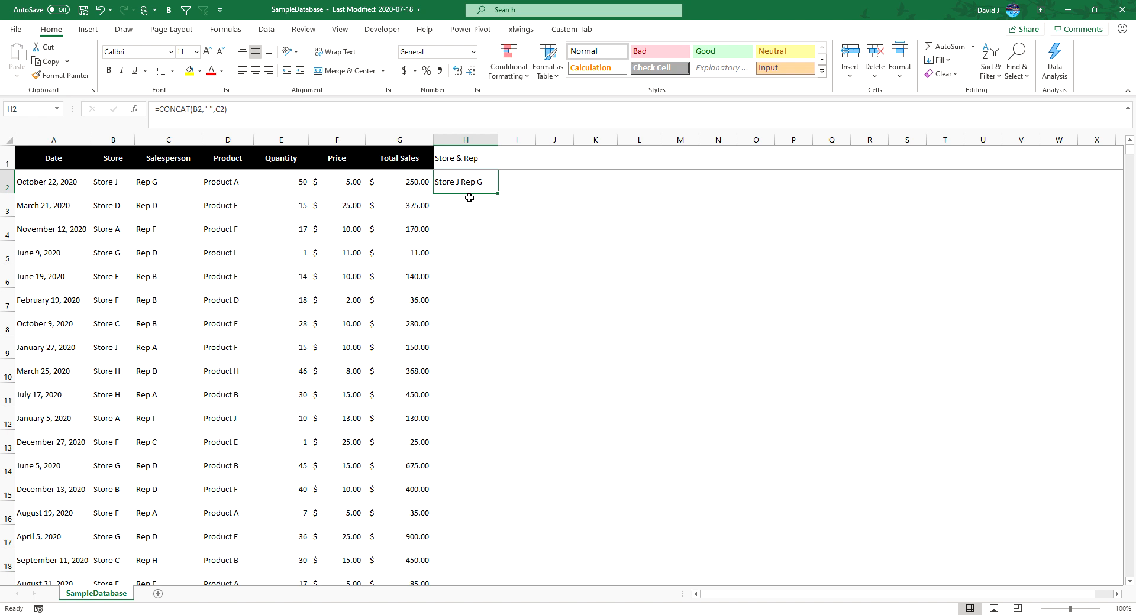
- Extend the formula in H2 to =CONCAT(B2," ",C2, " ",D2) so the product follows the salesperson after a space
click(250, 117)
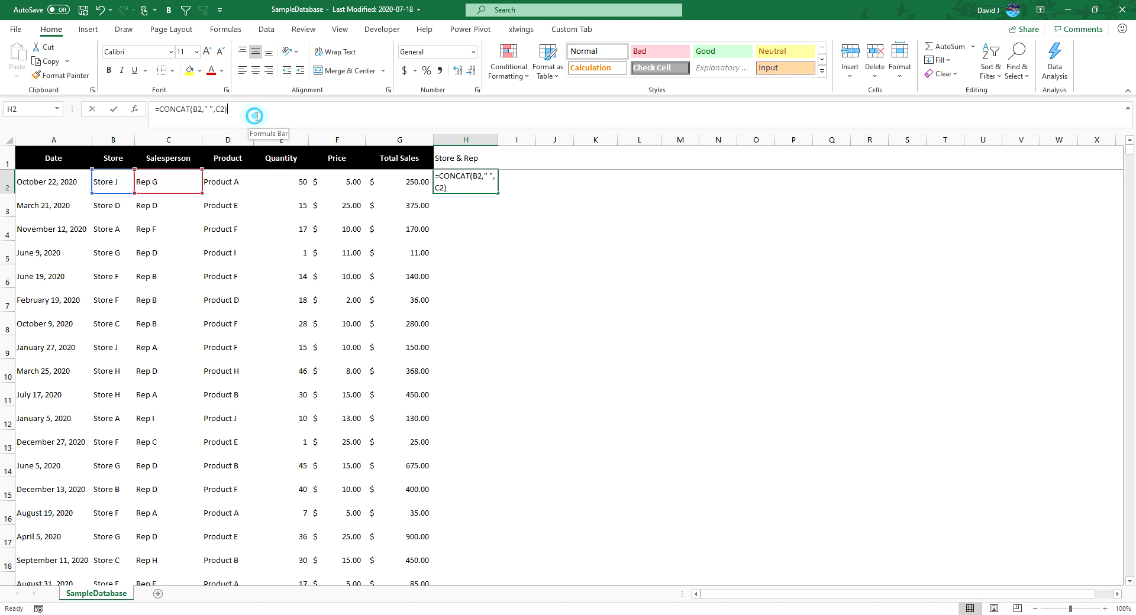
key(BackSpace)
text(, " ",)
click(218, 188)
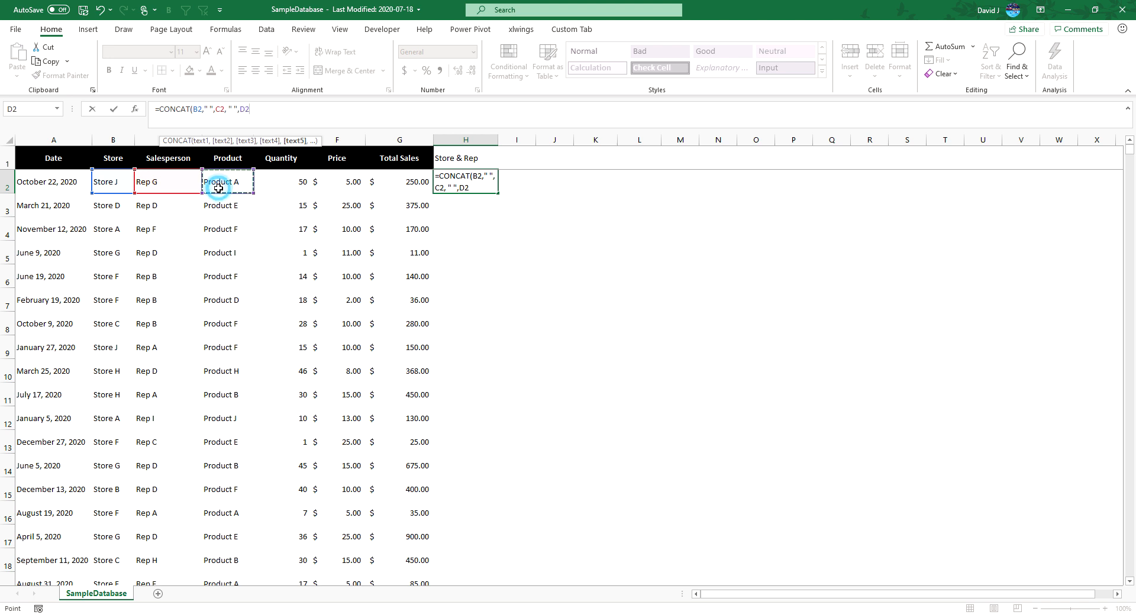
text())
key(ctrl+Return)
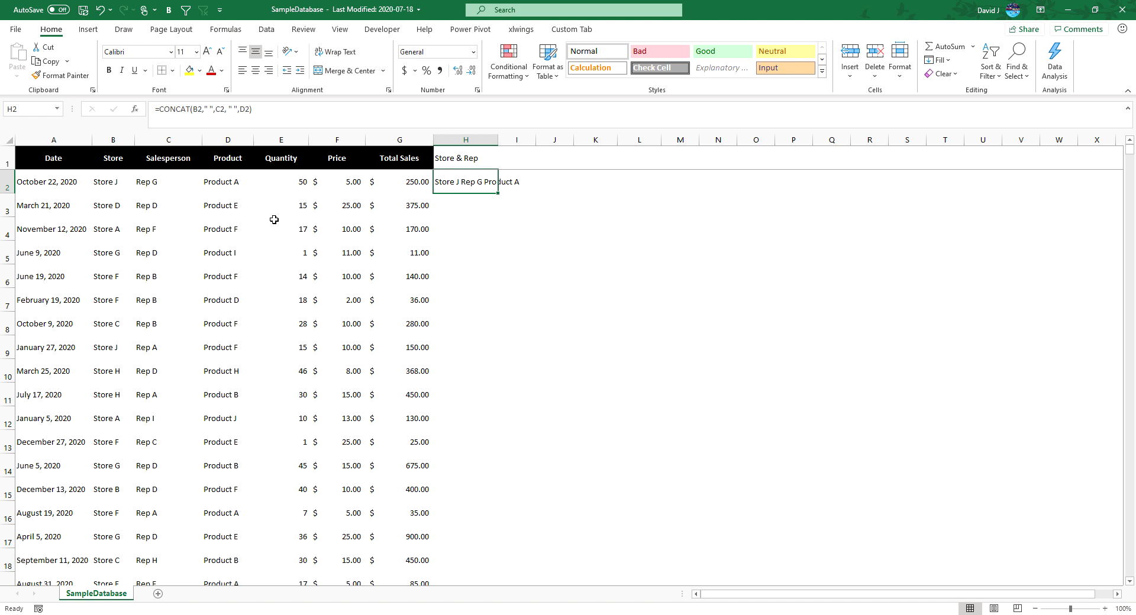
- Replace the CONCAT formula in H2 with =B2&" "&C2 to join the store and salesperson using ampersands
key(Delete)
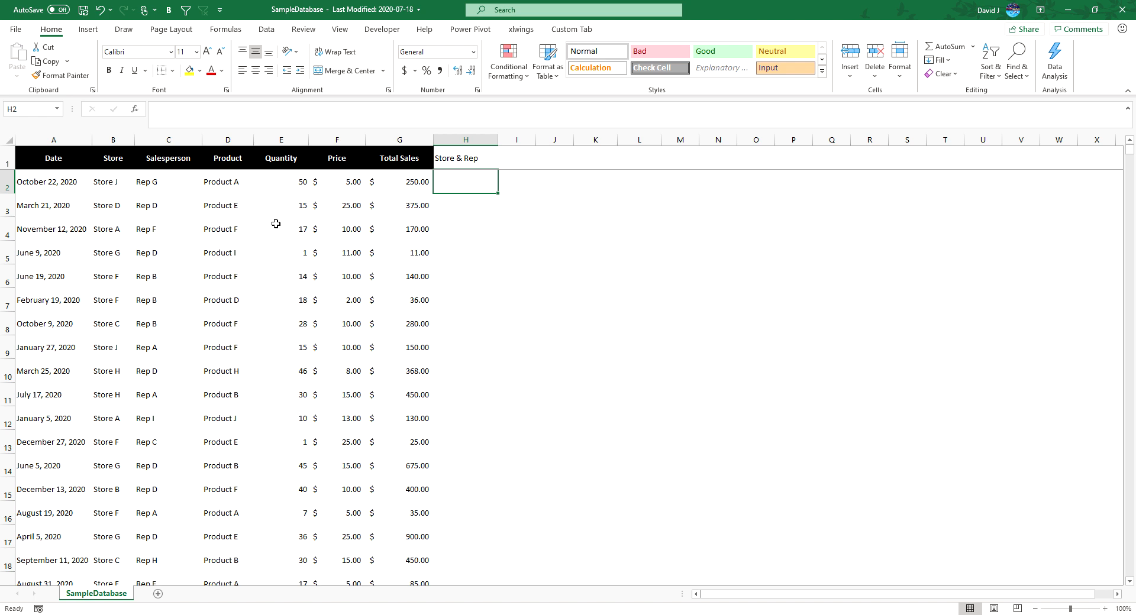
text(=)
key(Left)
key(Left)
key(Left)
key(Left)
key(Left)
key(Left)
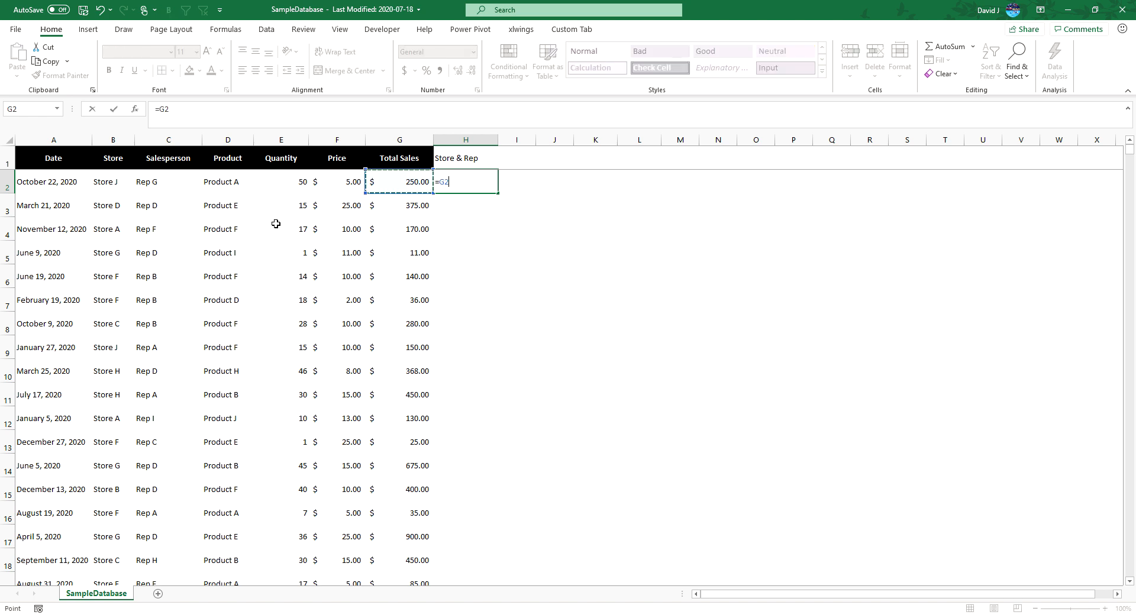
text(&)
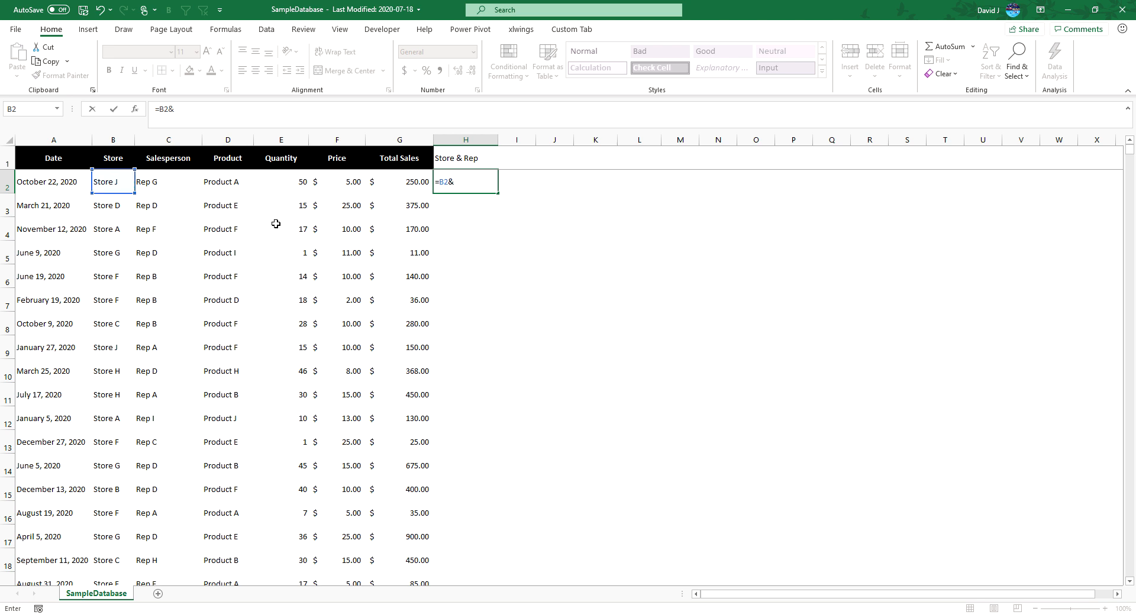
text(" "&)
click(162, 178)
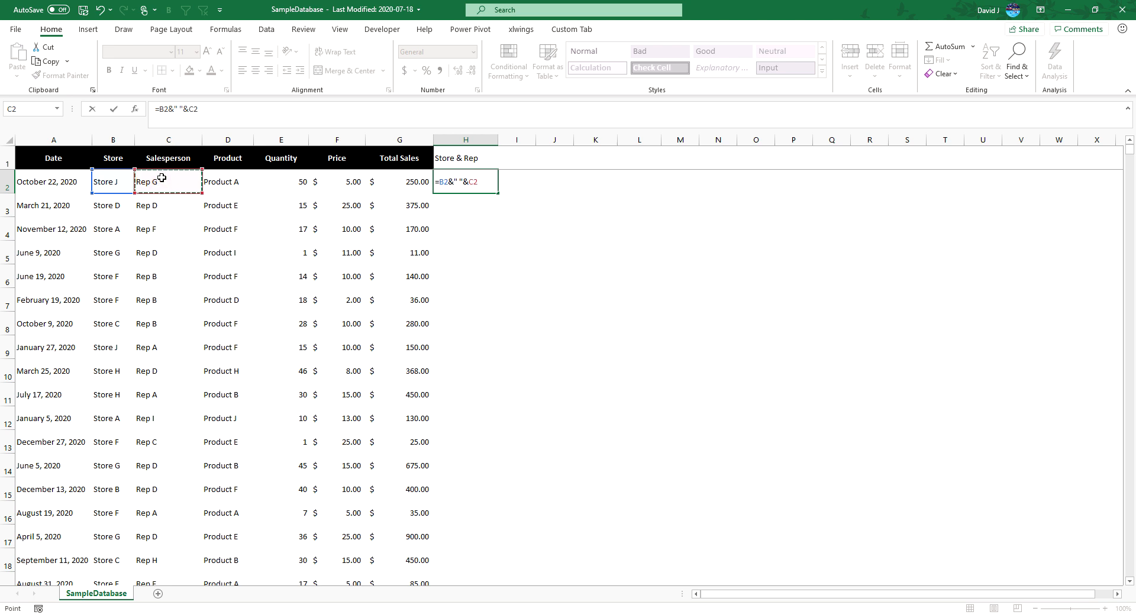
key(Return)
- Extend the ampersand formula in H2 to =B2&" "&C2&" "&D2 so it also joins the product
key(Up)
click(243, 122)
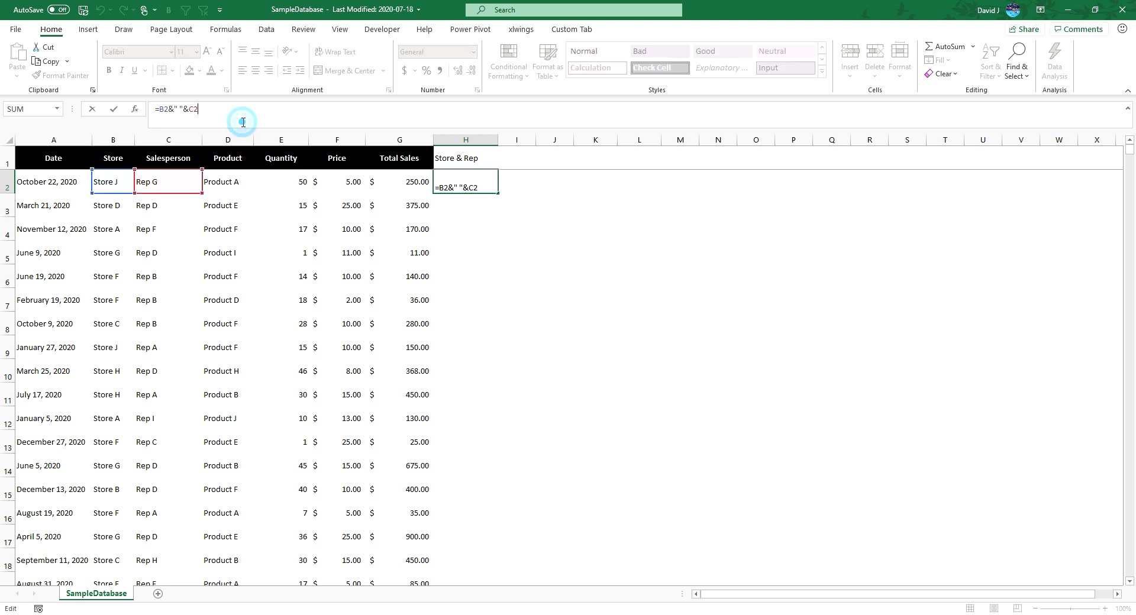
text(&" "&)
click(218, 173)
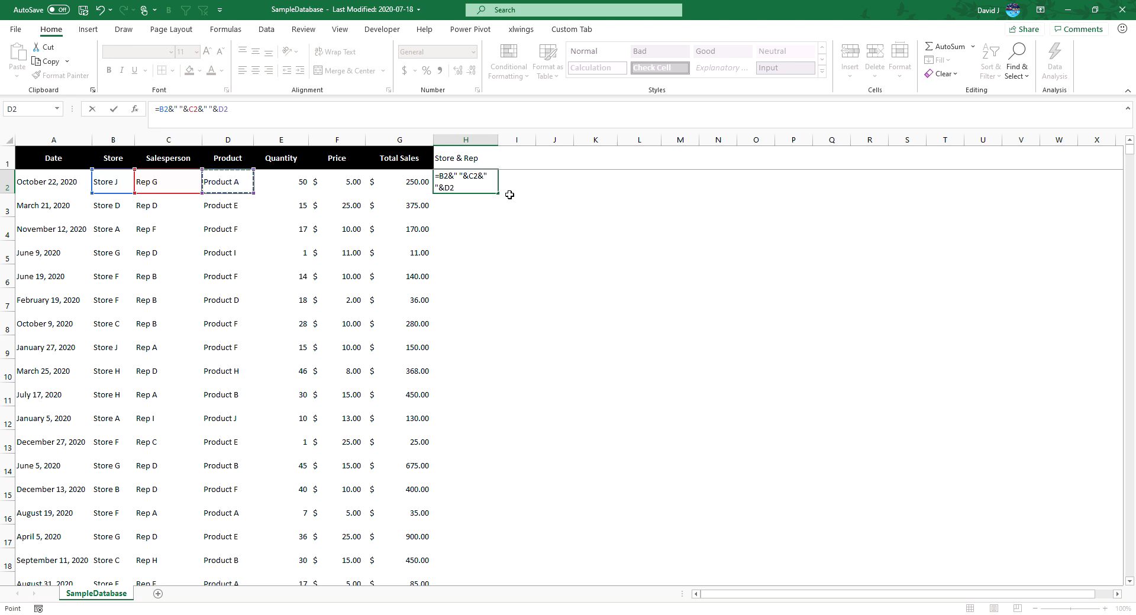
key(ctrl+Return)
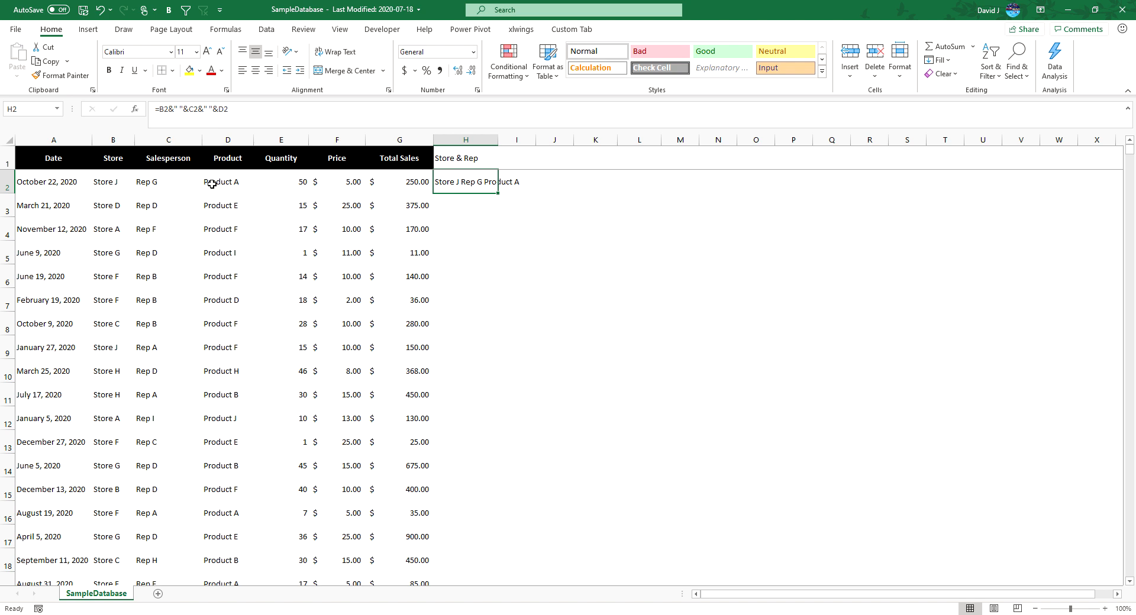
- Clear the formula from H2, and delete the "Store & Rep" header in H1 but undo that header deletion
key(Delete)
click(459, 158)
key(Delete)
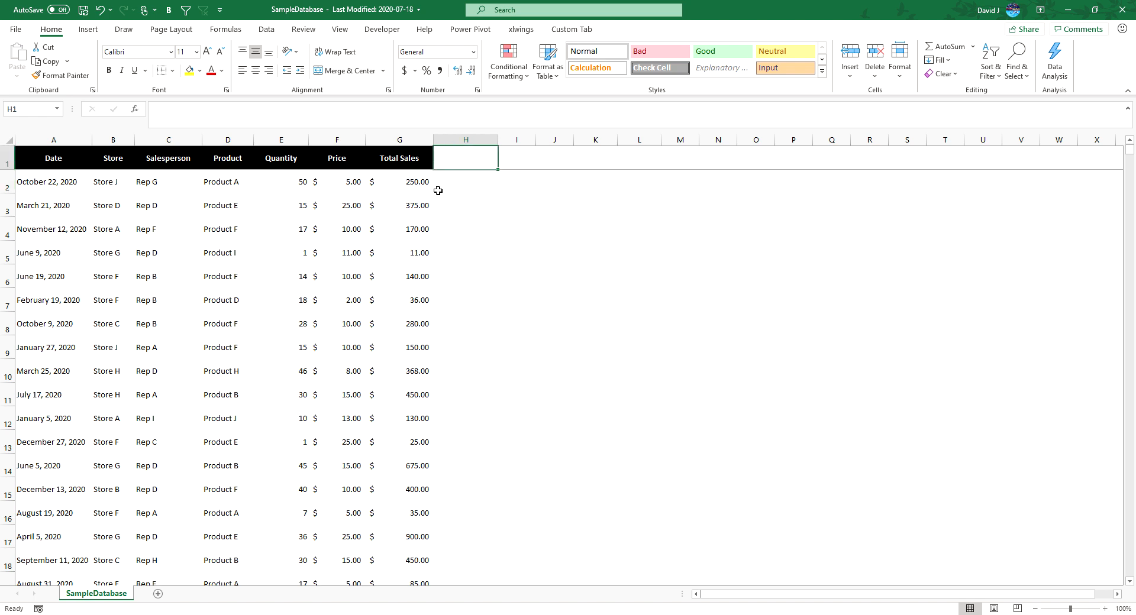
key(ctrl+z)
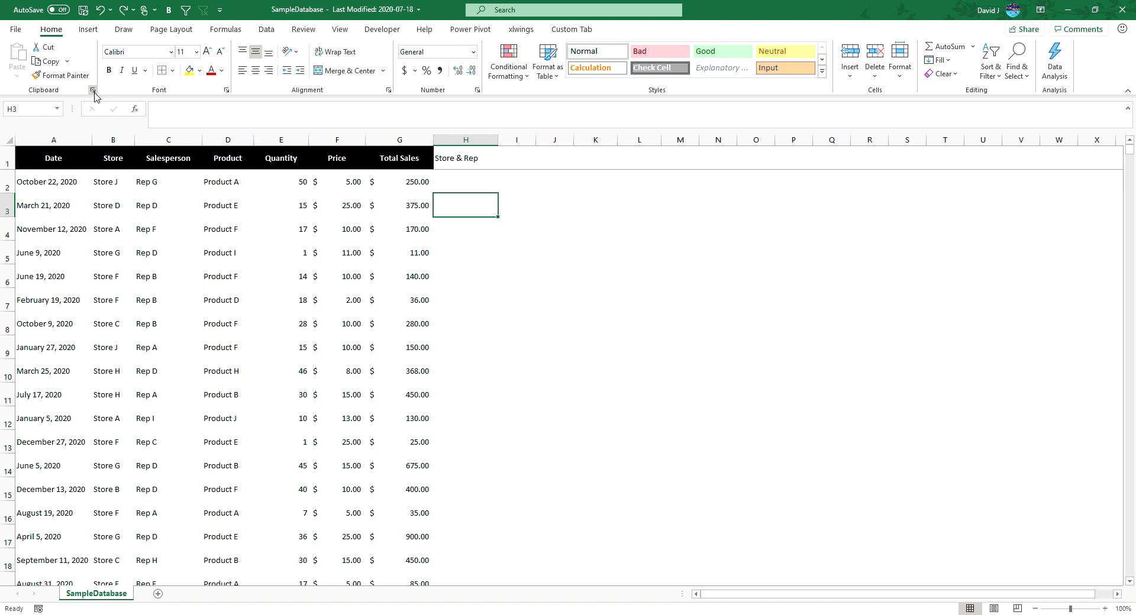
- Copy the formatting of the "Total Sales" header in G1 onto the "Store & Rep" header in H1 with Format Painter
click(403, 161)
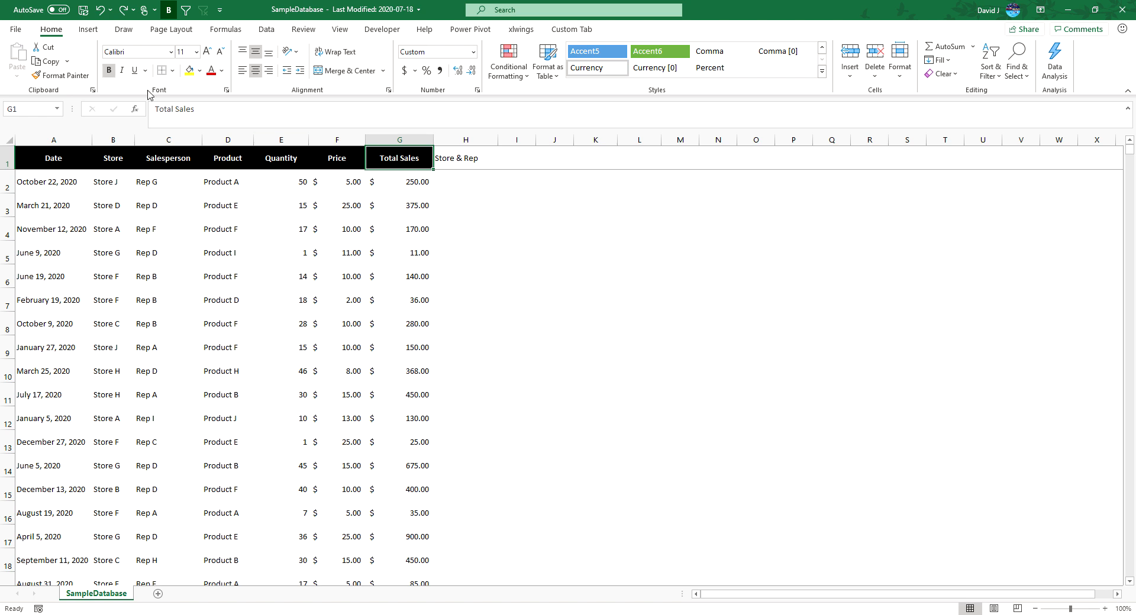
click(80, 78)
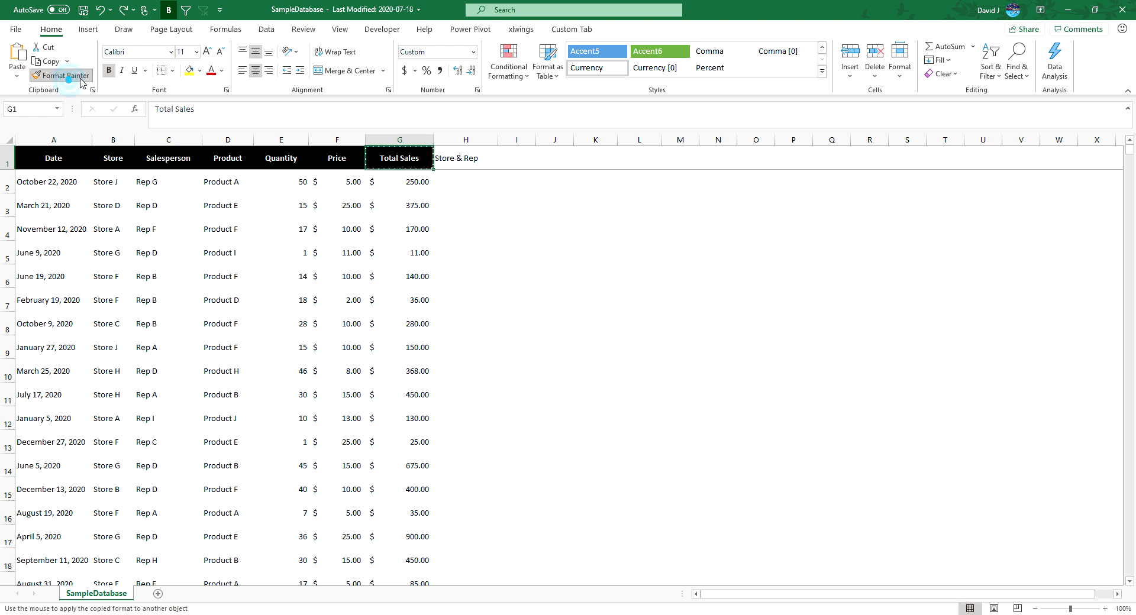
click(459, 159)
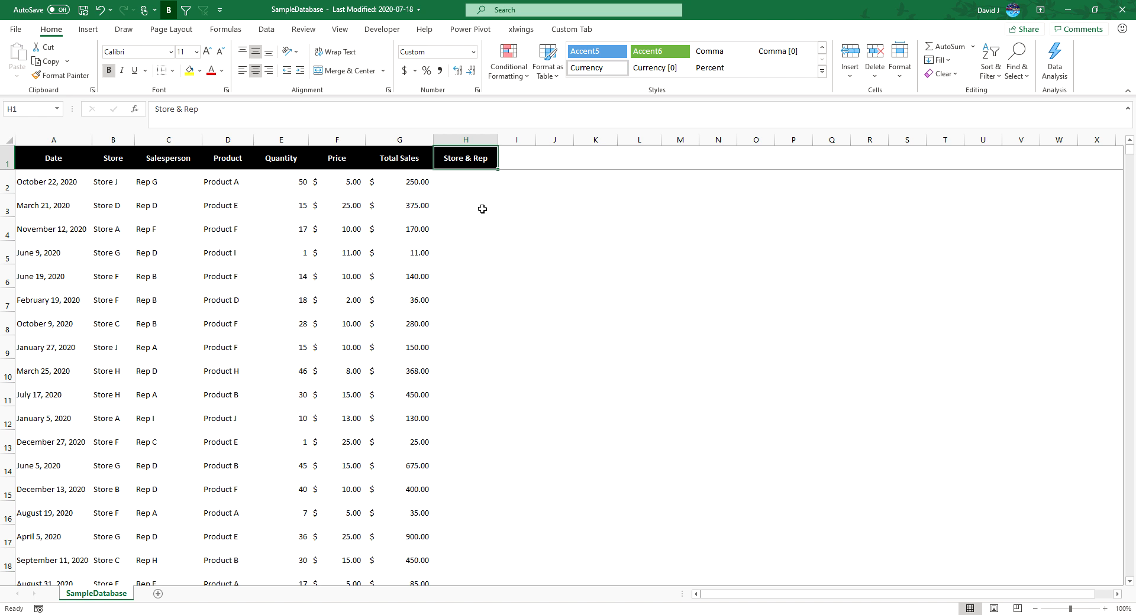
click(480, 208)
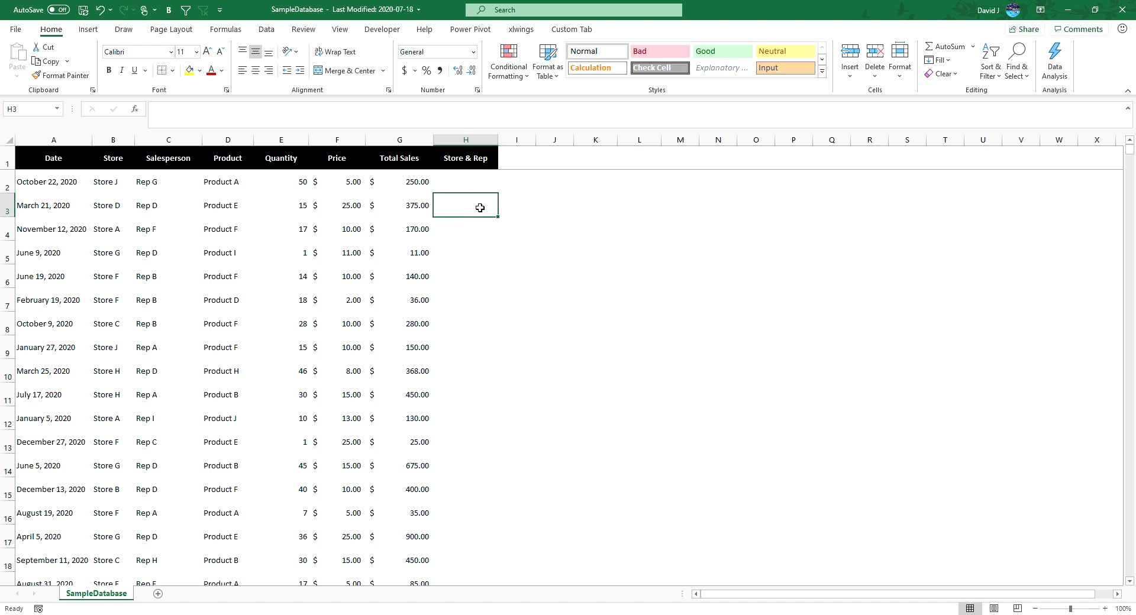
- Apply the formatting of the entire column G to column H with Format Painter
click(400, 139)
click(57, 75)
click(466, 140)
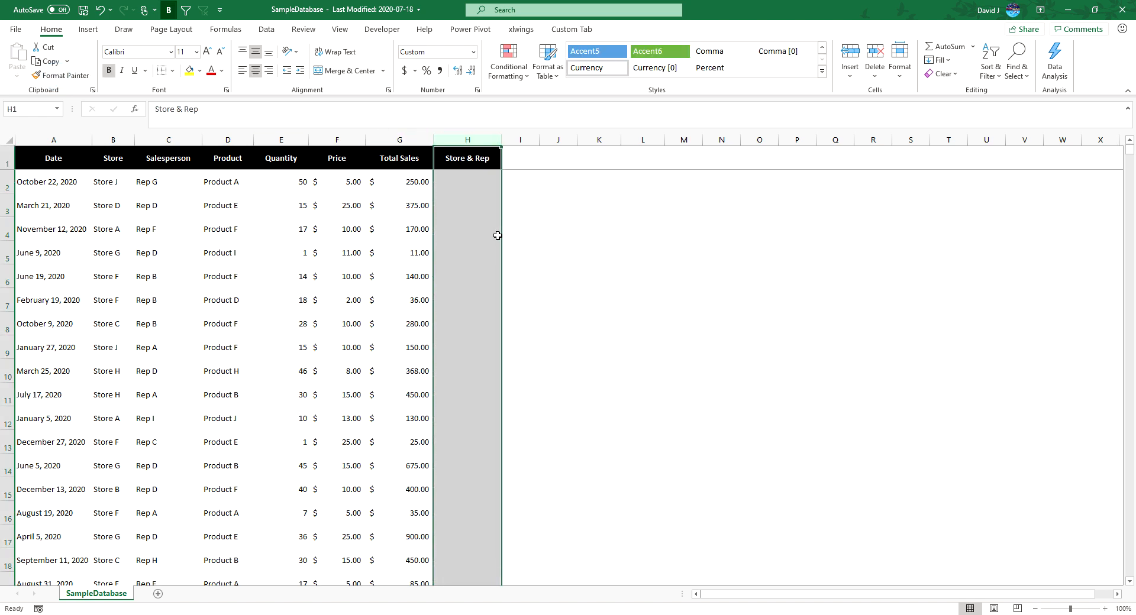
click(498, 236)
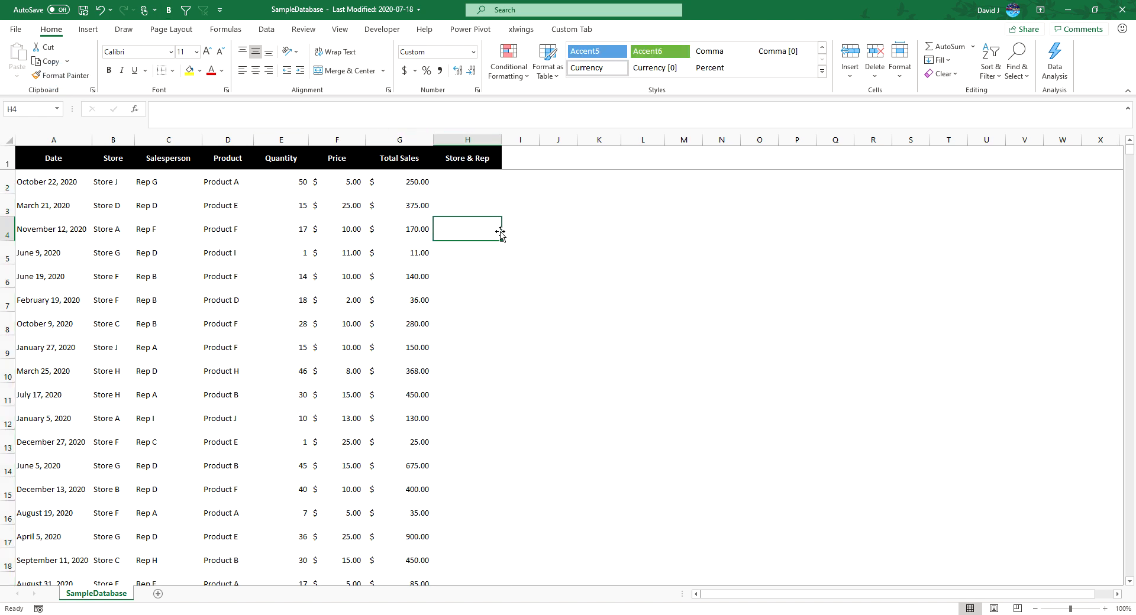